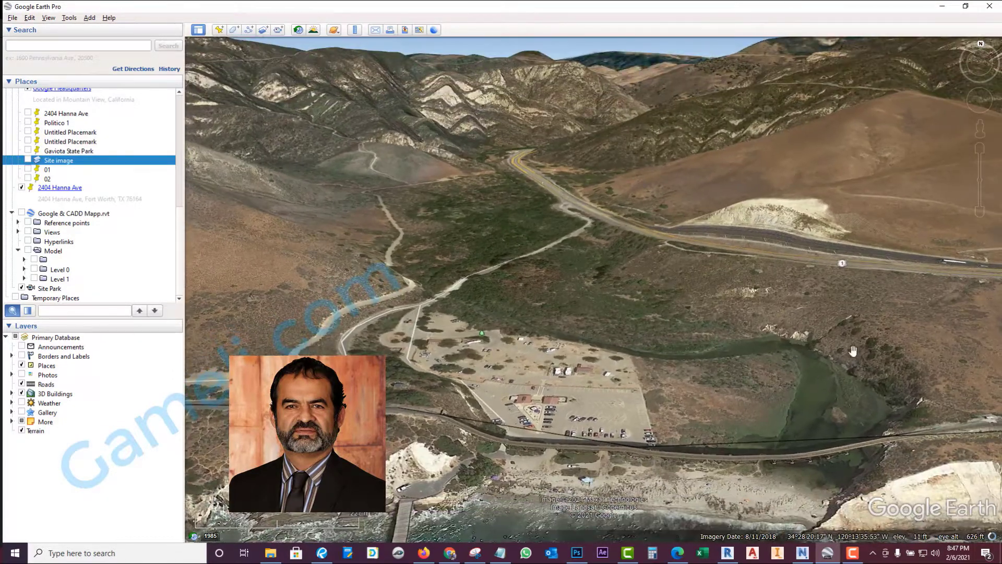
Step: Switch to Revit and examine the 3D site model's terrain, roads, buildings and parking area from several angles
click(727, 553)
shift+middle_drag(646, 431, 481, 485)
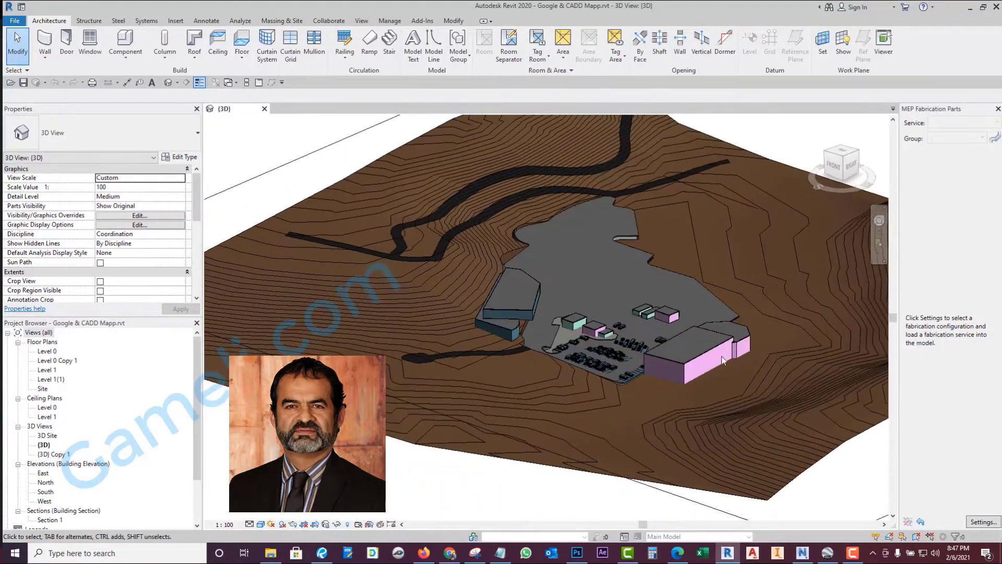
scroll(723, 334, up, 2)
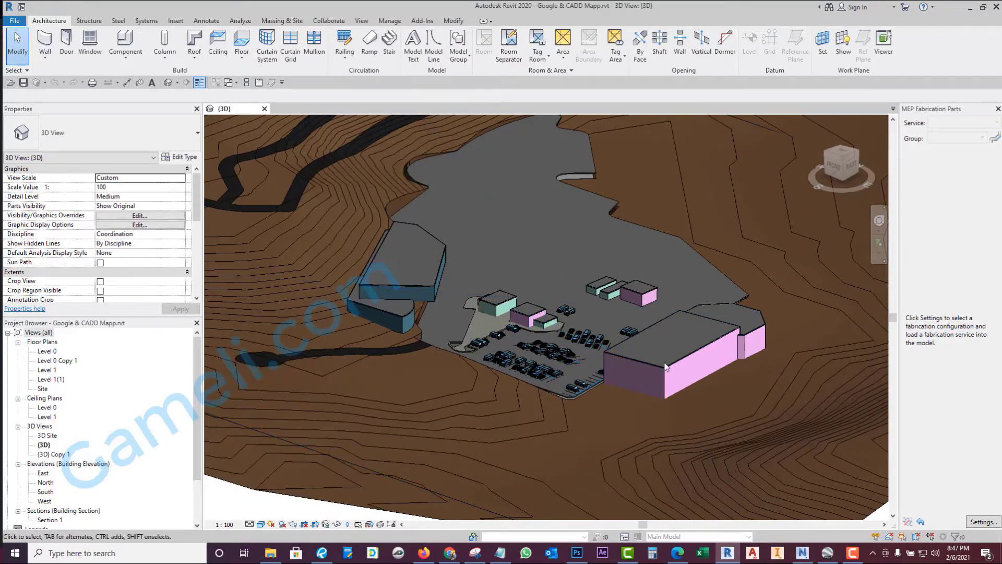
shift+middle_drag(591, 388, 510, 395)
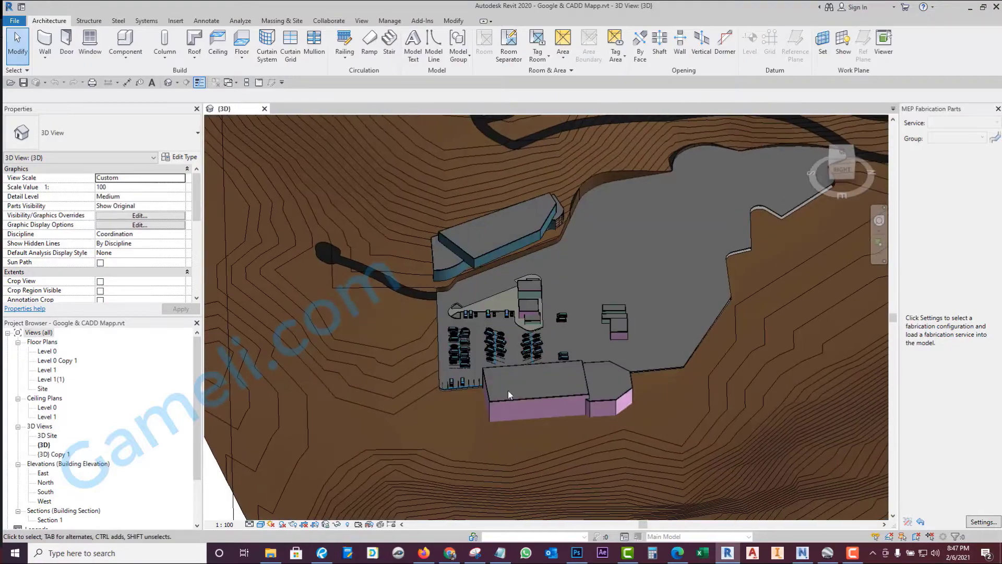
scroll(485, 345, up, 2)
scroll(591, 310, down, 2)
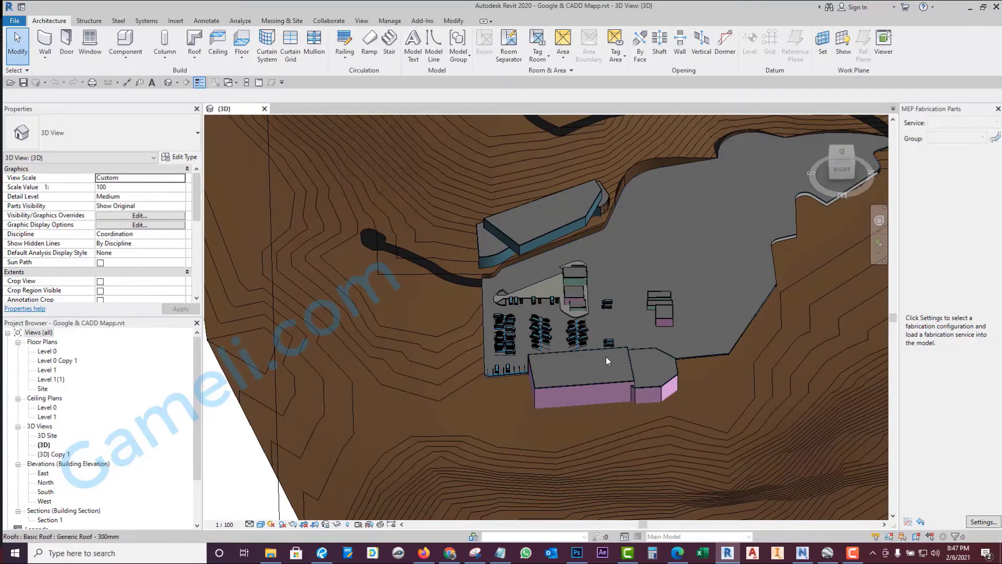
shift+middle_drag(606, 356, 706, 254)
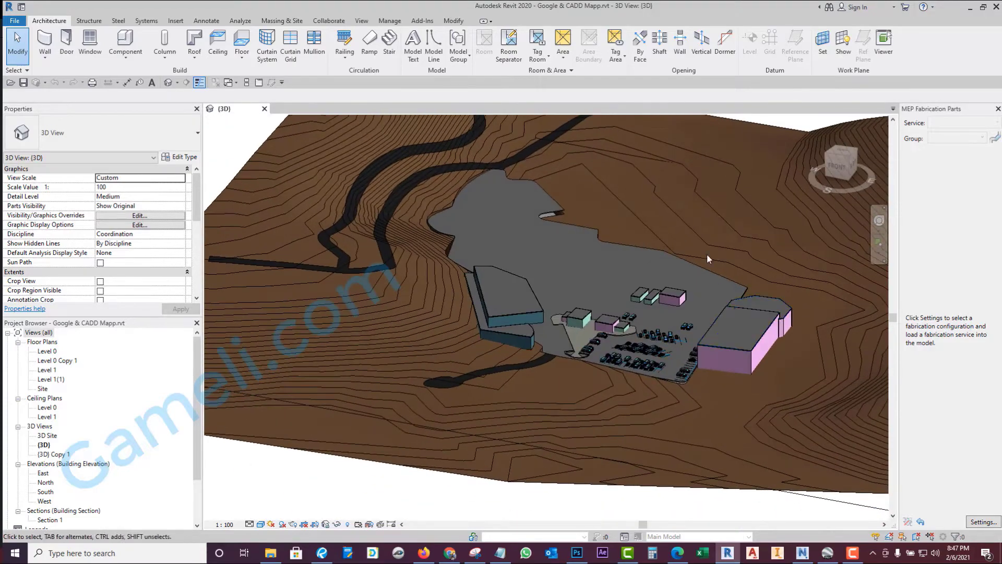
Step: In Google Earth Pro, show the Google & CADD Mapp.rvt model without its reference points, views and hyperlinks, and inspect its buildings
click(827, 553)
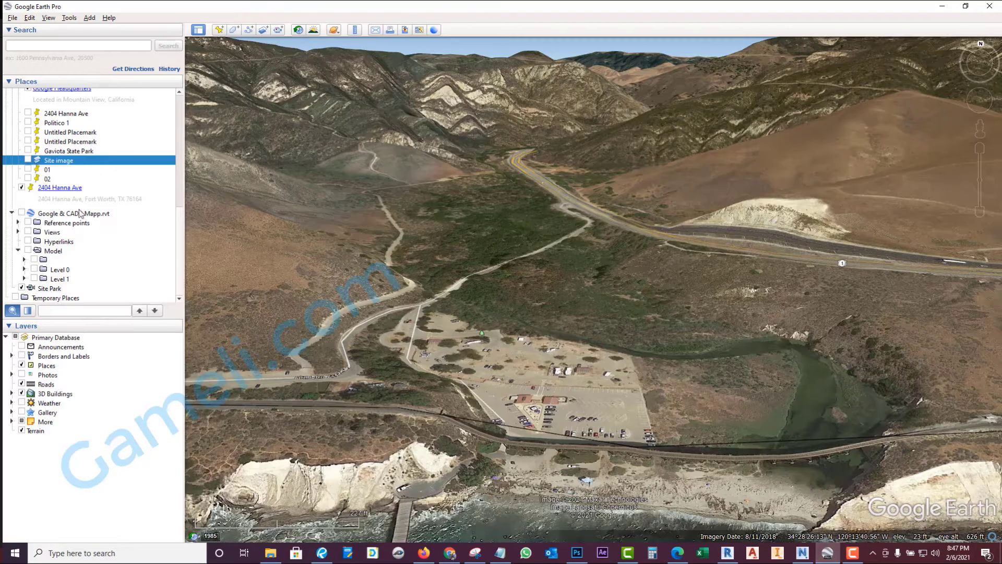
click(22, 214)
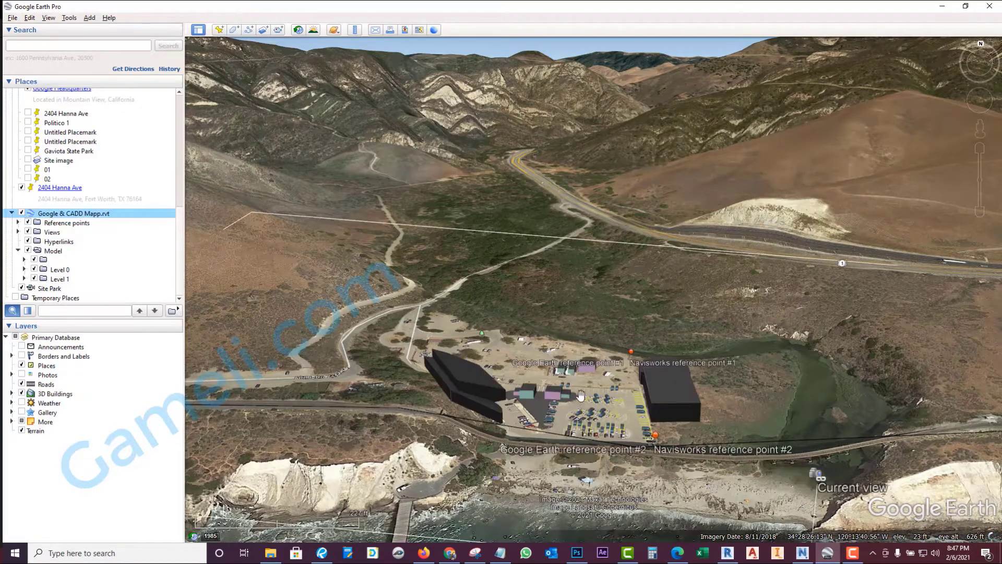
double_click(587, 427)
middle_drag(603, 444, 734, 387)
scroll(656, 387, down, 3)
middle_drag(733, 387, 741, 387)
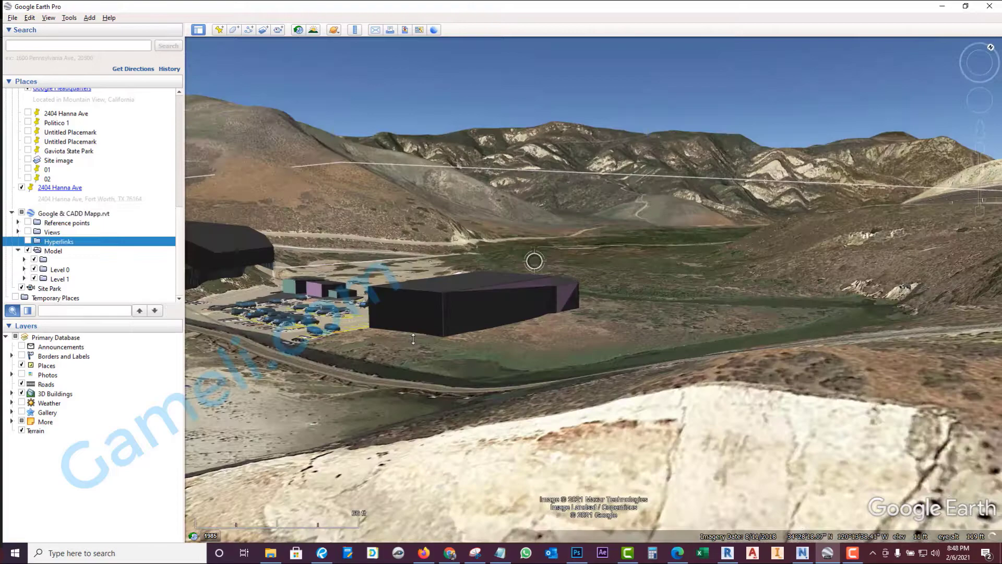
middle_drag(569, 235, 225, 418)
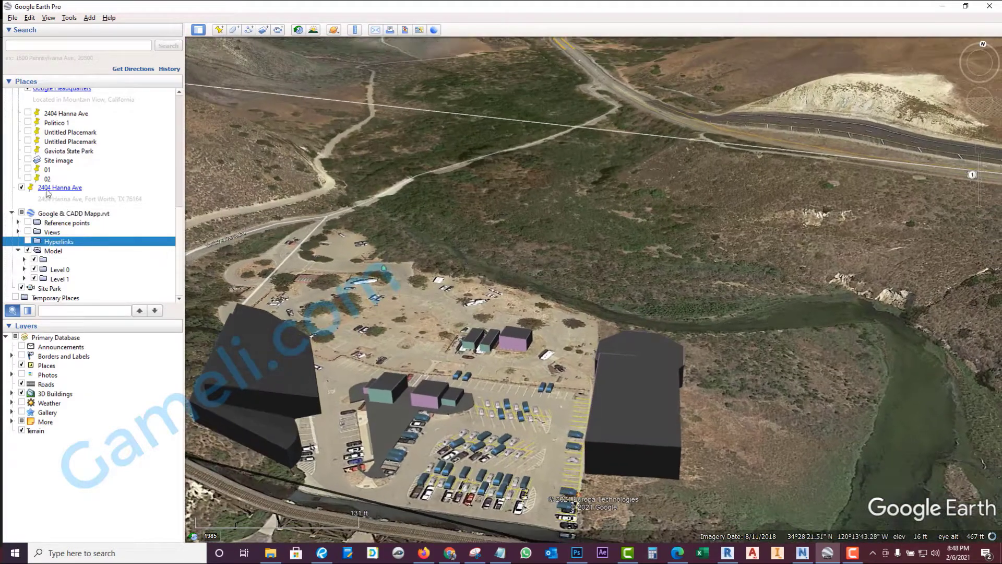
Step: Display the Site image overlay and examine its coloured parcels and pond around the model
click(29, 160)
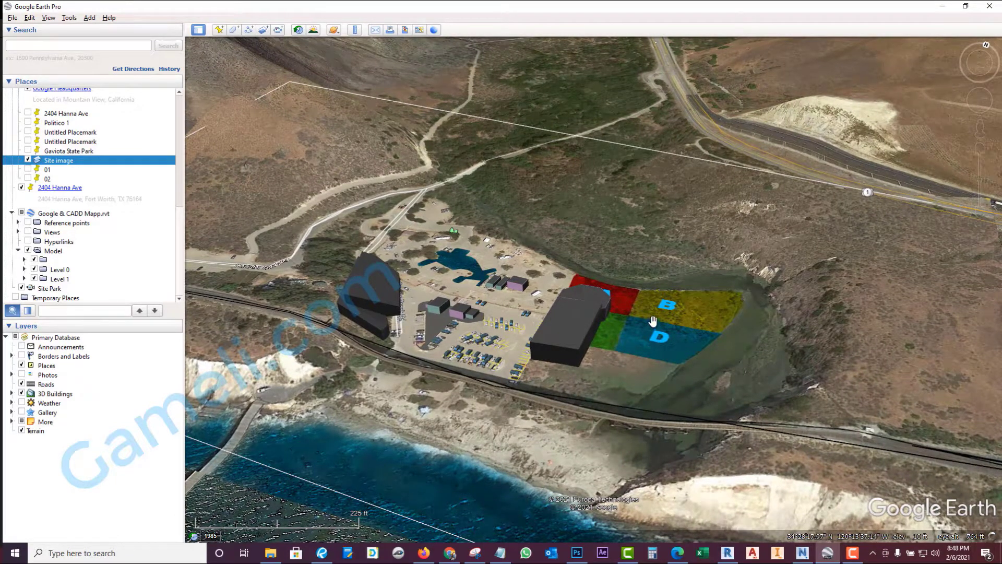
scroll(438, 246, up, 5)
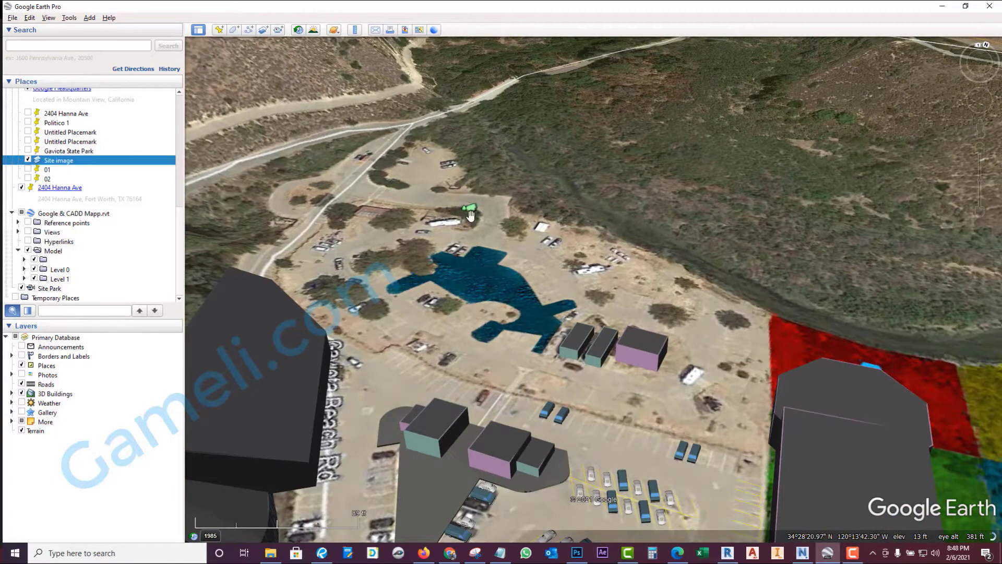
scroll(514, 214, down, 7)
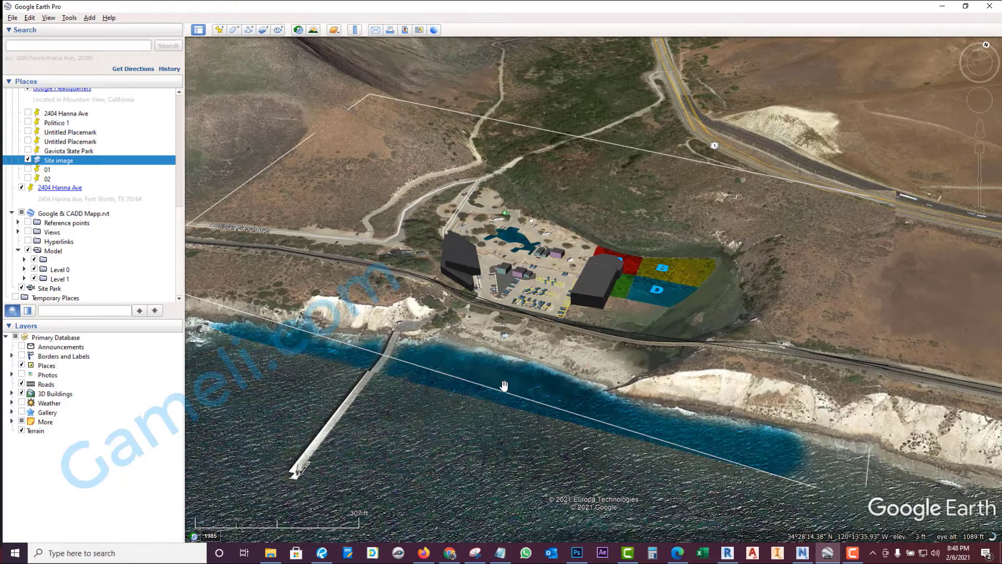
scroll(674, 366, up, 3)
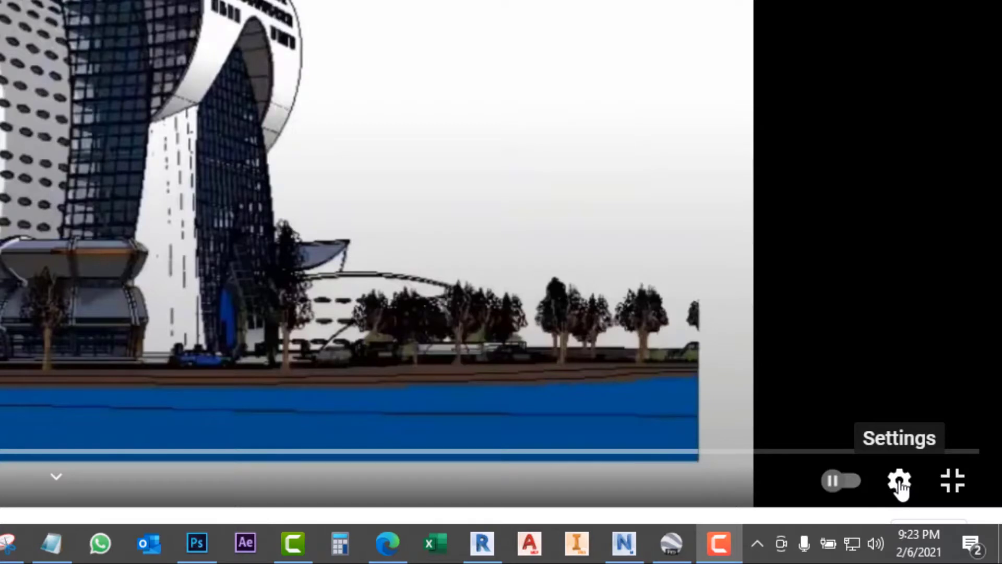
Step: Set the video's playback quality to 720p
click(900, 484)
click(730, 411)
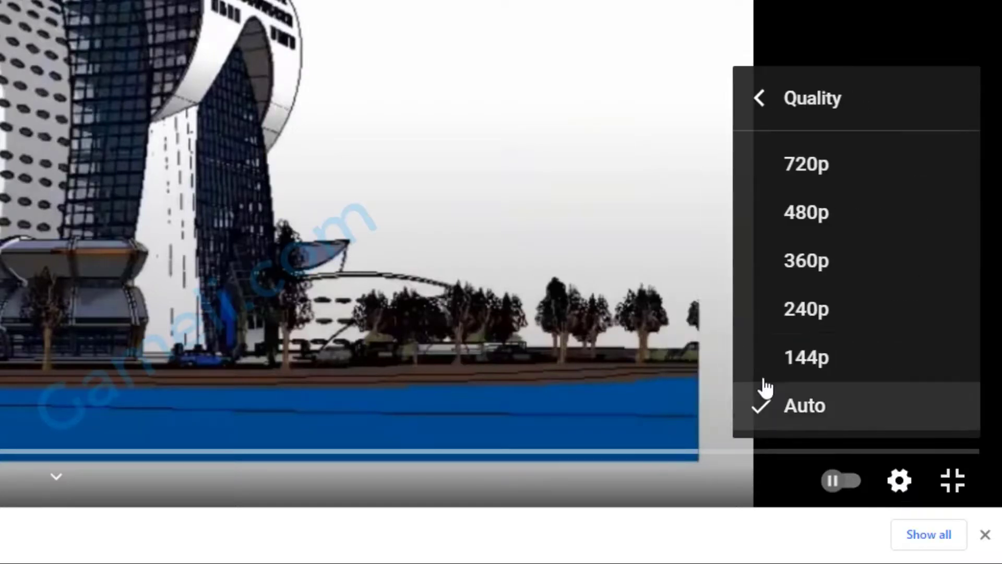
click(847, 174)
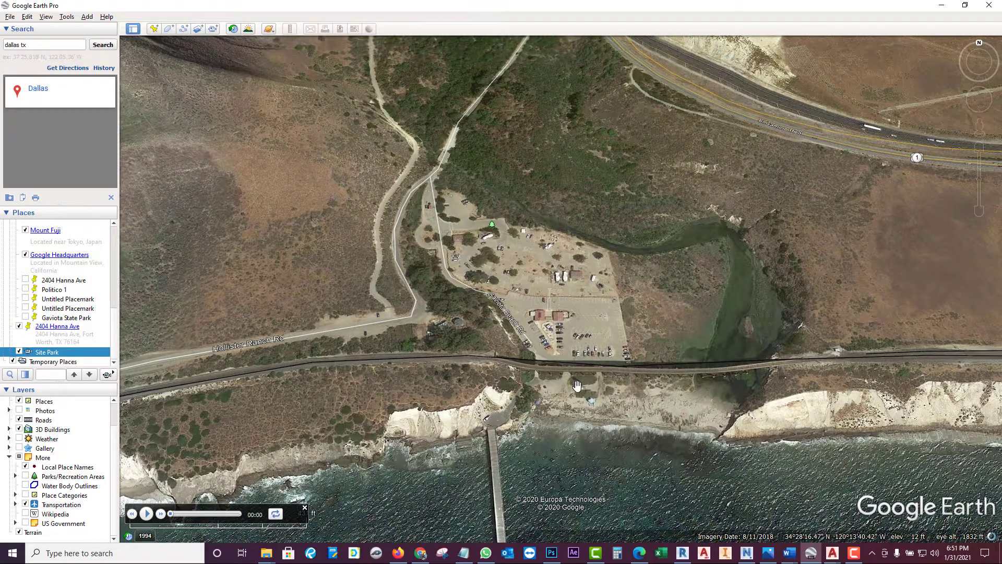
Step: Frame the beach park site in a north-up aerial view and copy the open window as a screenshot
middle_drag(573, 391, 563, 166)
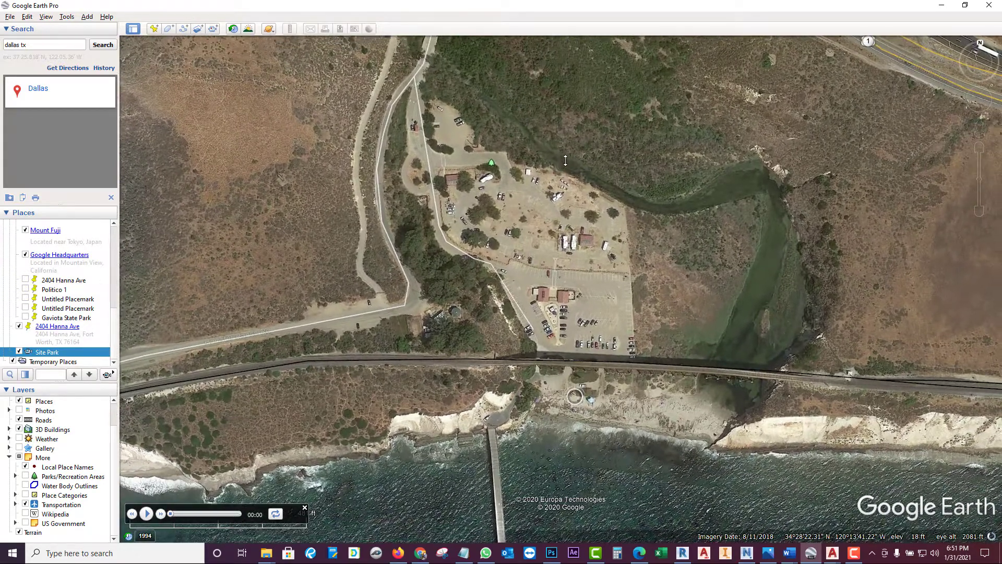
click(980, 45)
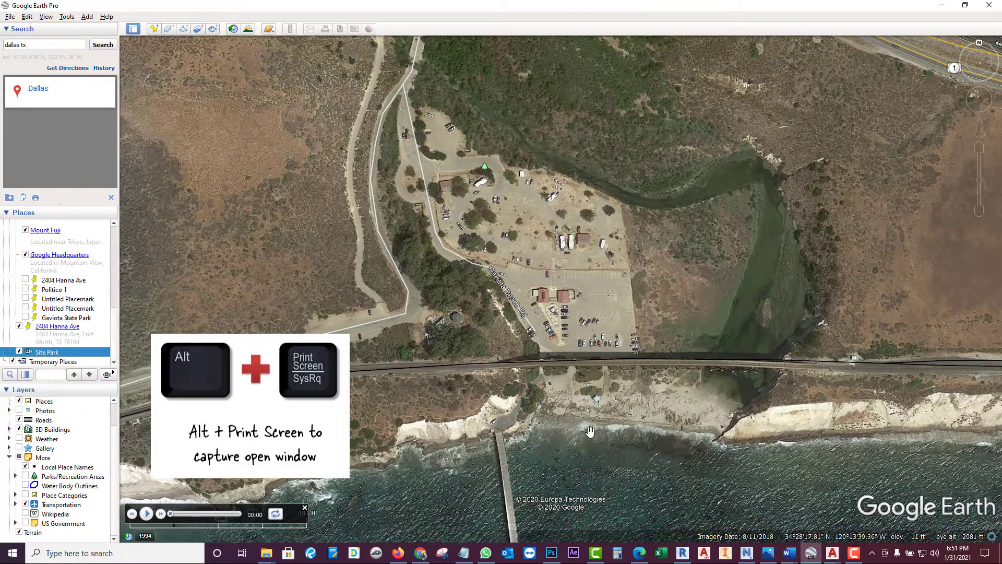
Step: Switch to Photoshop and paste the captured screenshot into a new 1920 × 1040 pixel document
click(551, 554)
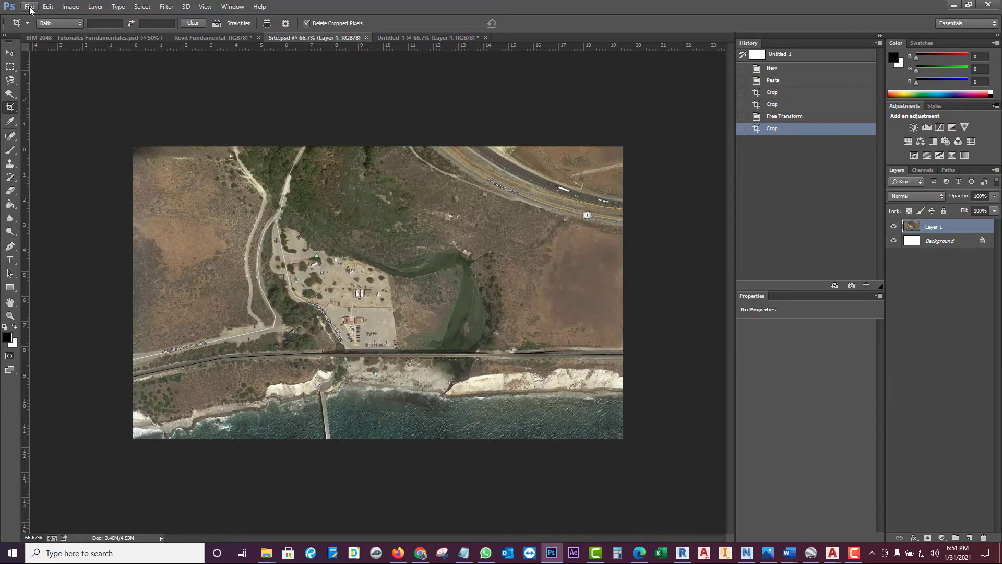
click(29, 6)
click(37, 16)
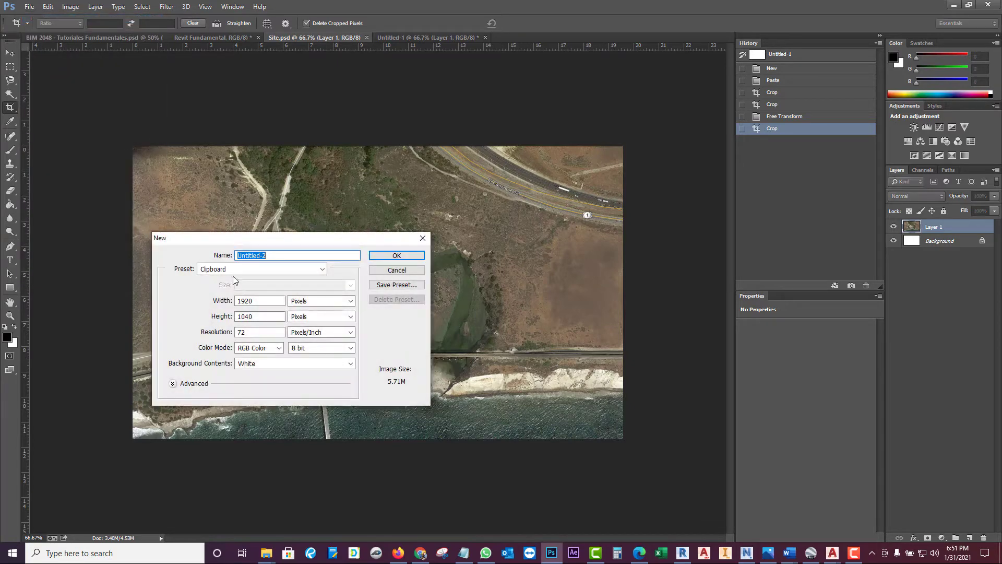
click(393, 256)
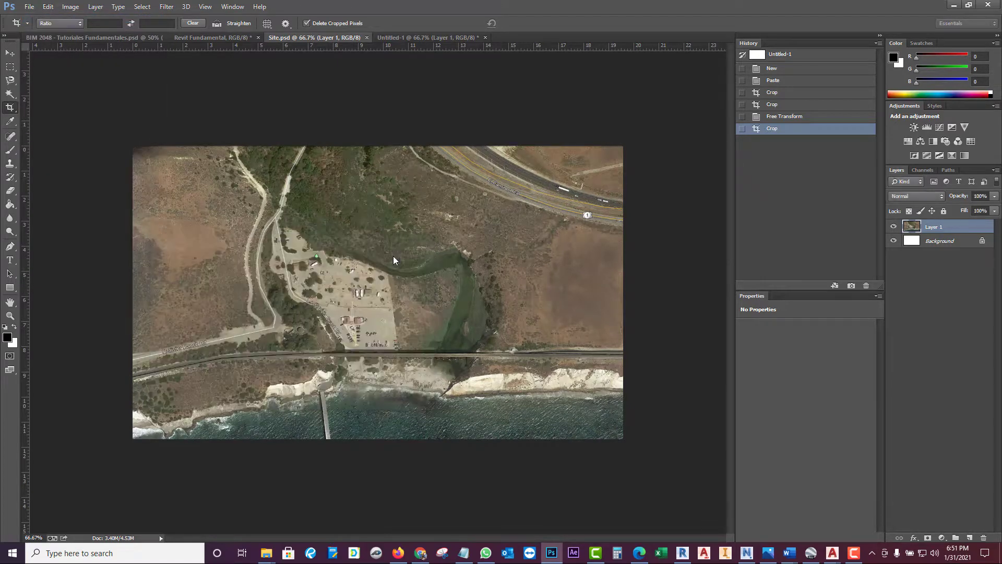
key(ctrl+v)
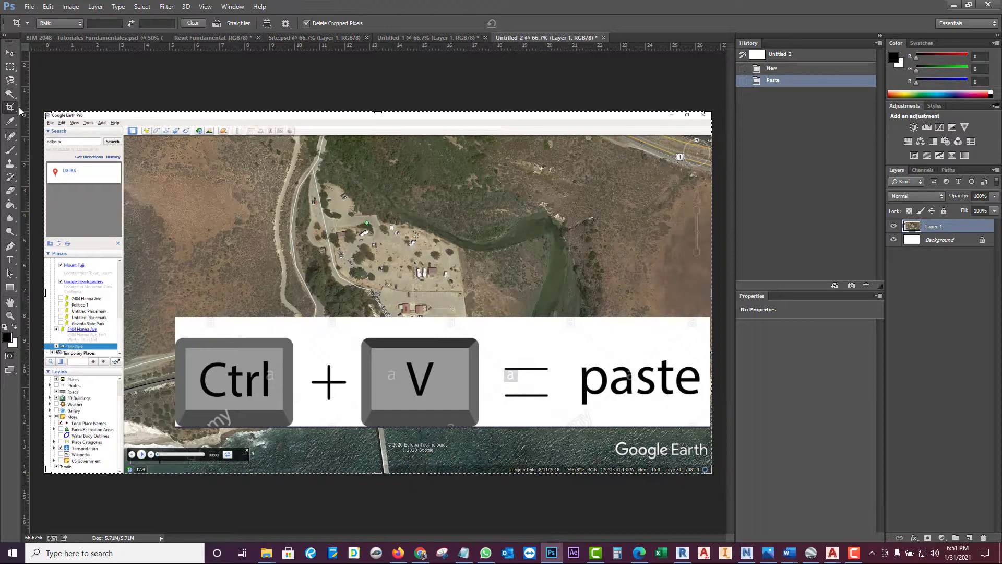
Step: Crop the pasted screenshot to the aerial site imagery, removing the program interface and the Google Earth logo
drag(45, 292, 107, 296)
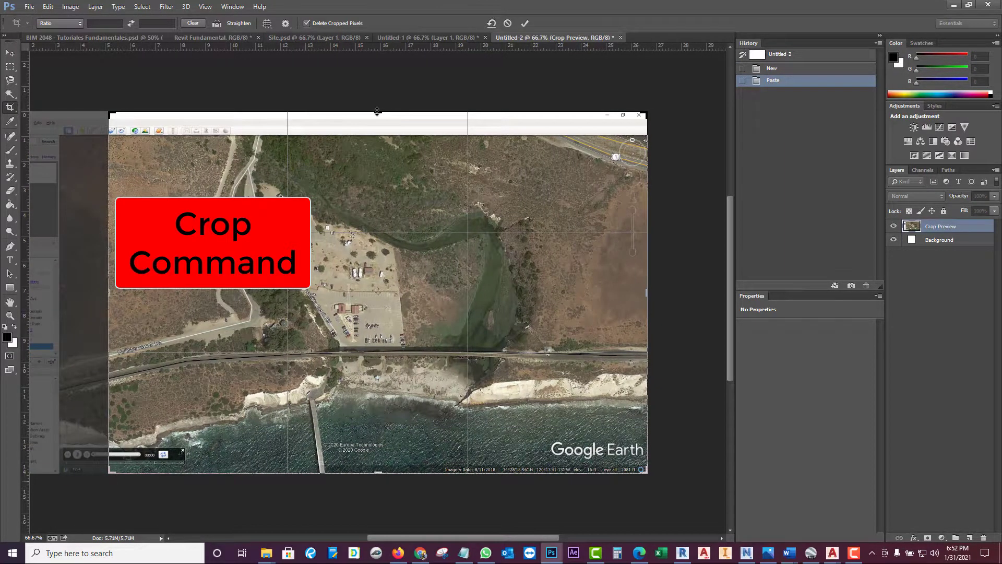
drag(377, 111, 378, 136)
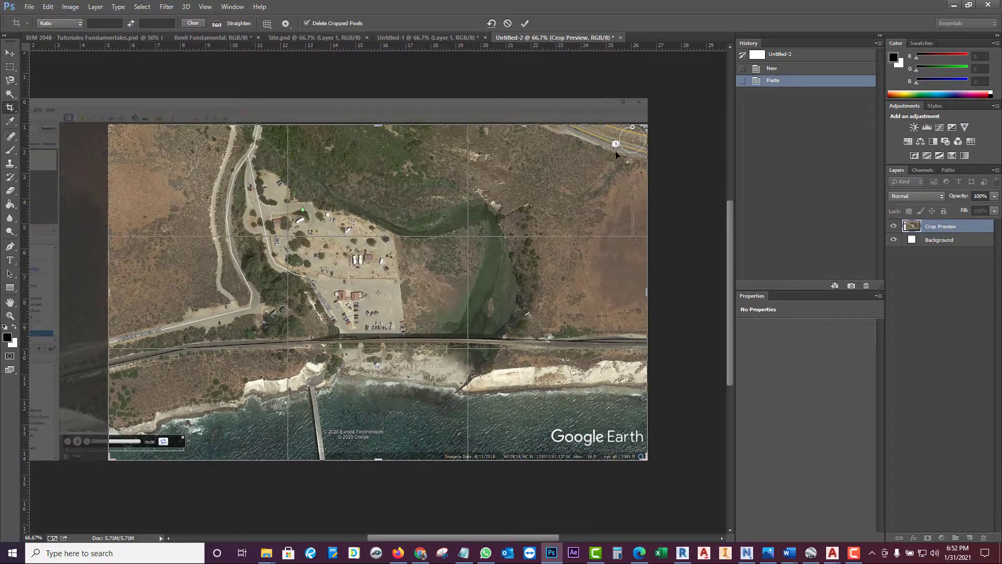
drag(646, 294, 605, 294)
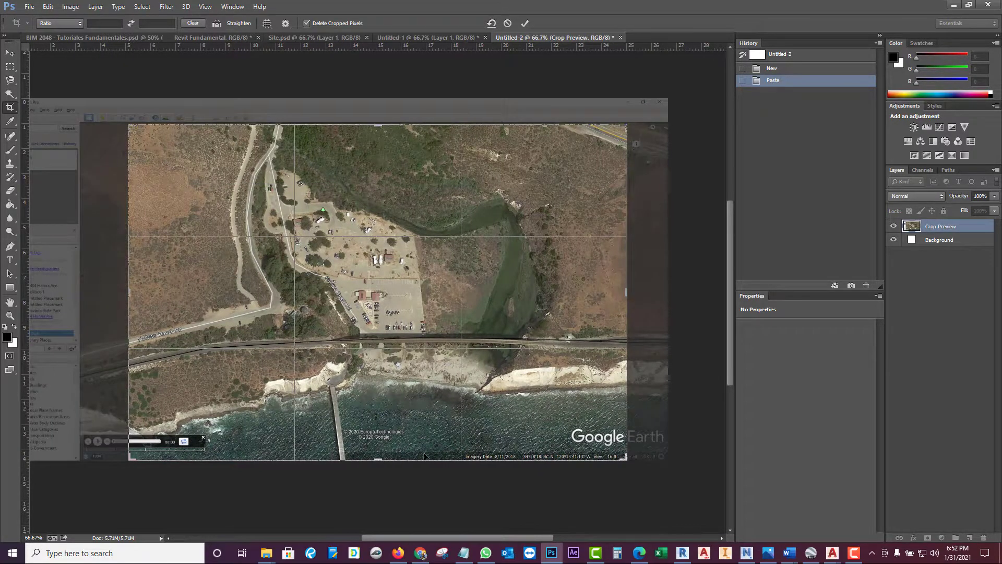
drag(378, 459, 378, 439)
key(Return)
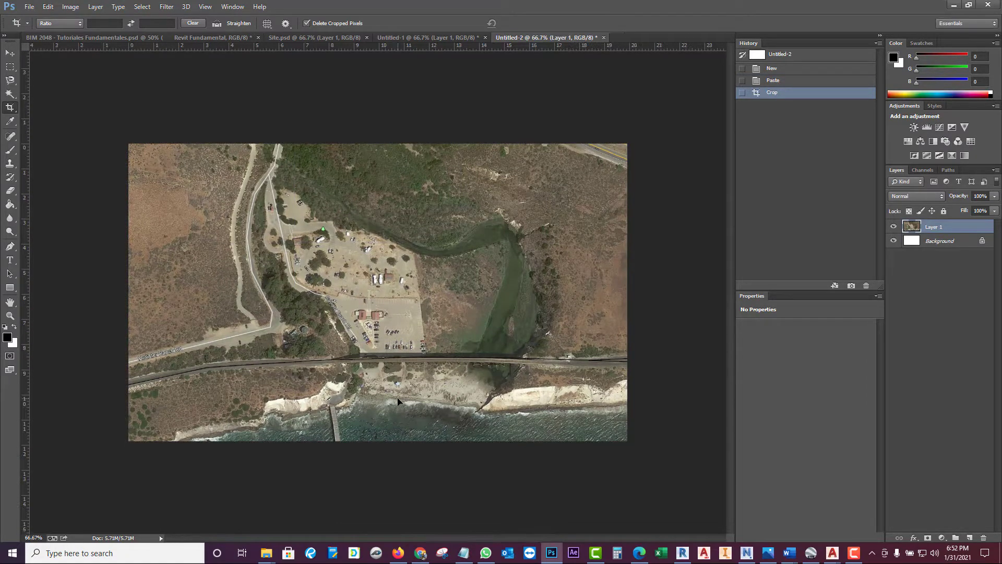
click(29, 7)
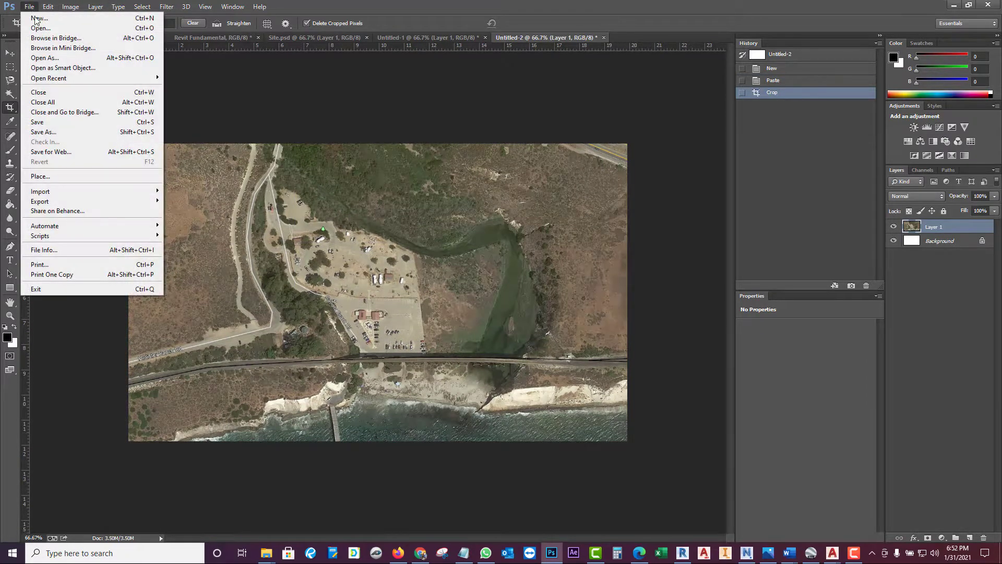
click(406, 5)
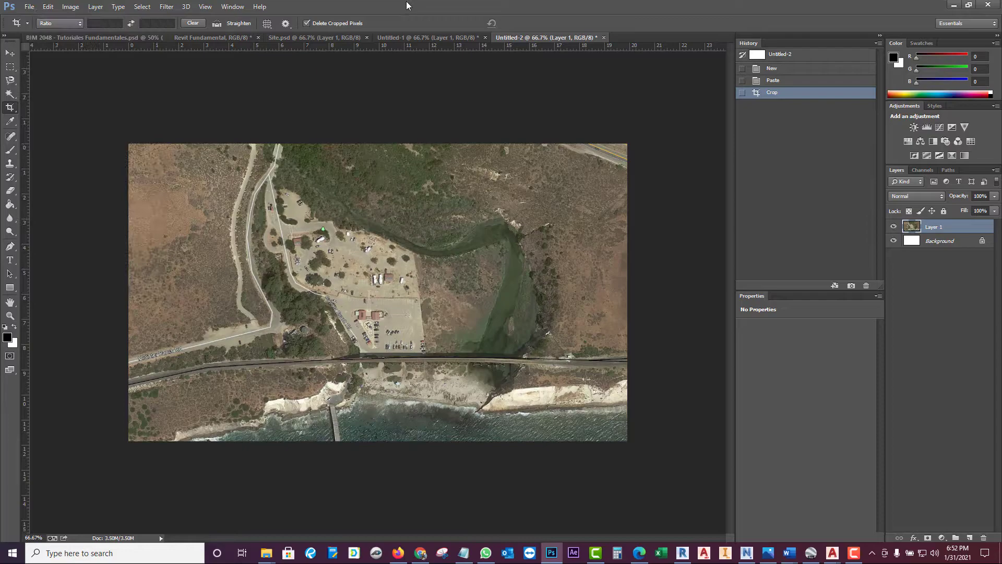
click(431, 38)
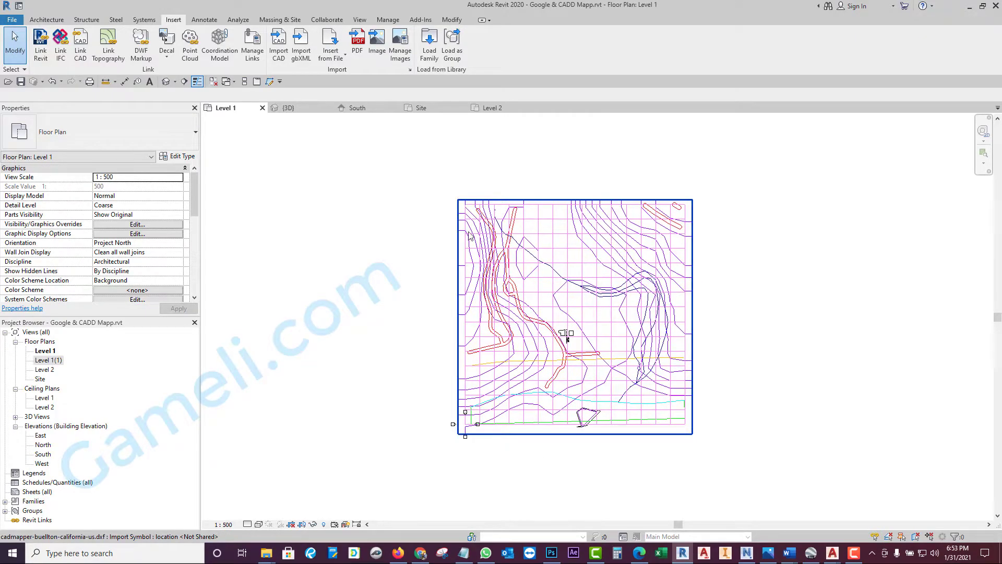
Step: Import Site Raw.png into Revit's Level 1 floor plan and enlarge it proportionally over the CAD map to about 916 by 546
click(378, 44)
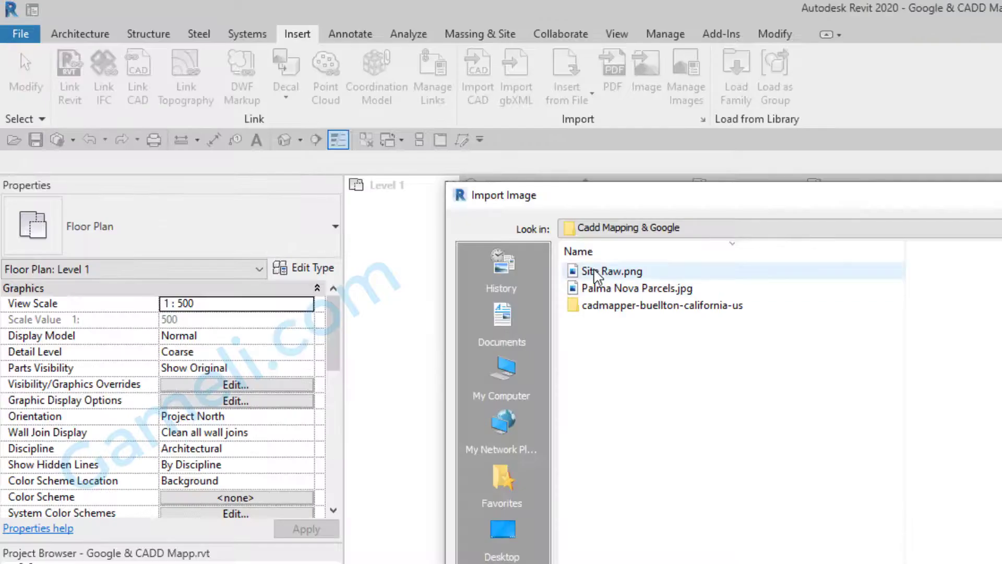
click(346, 159)
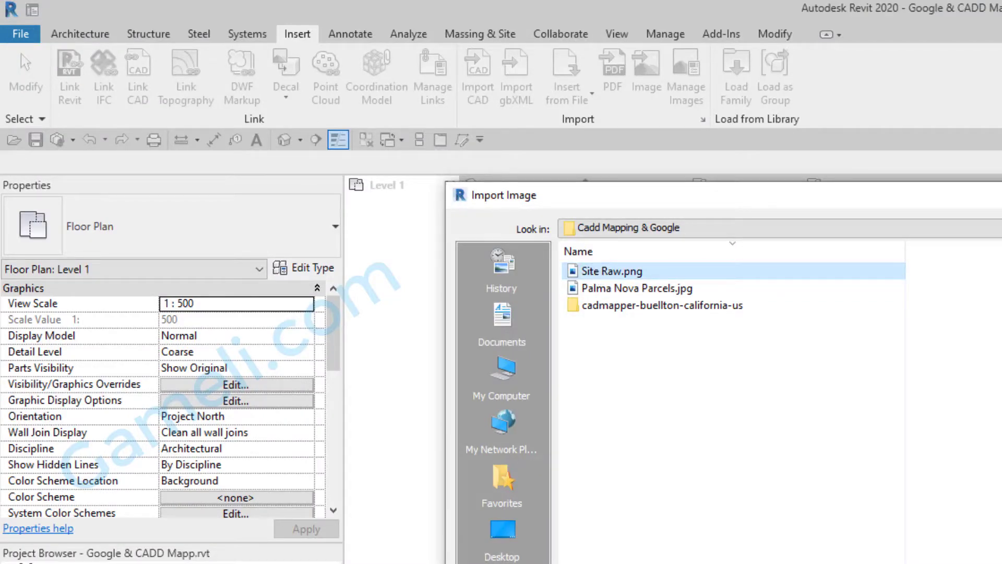
click(763, 396)
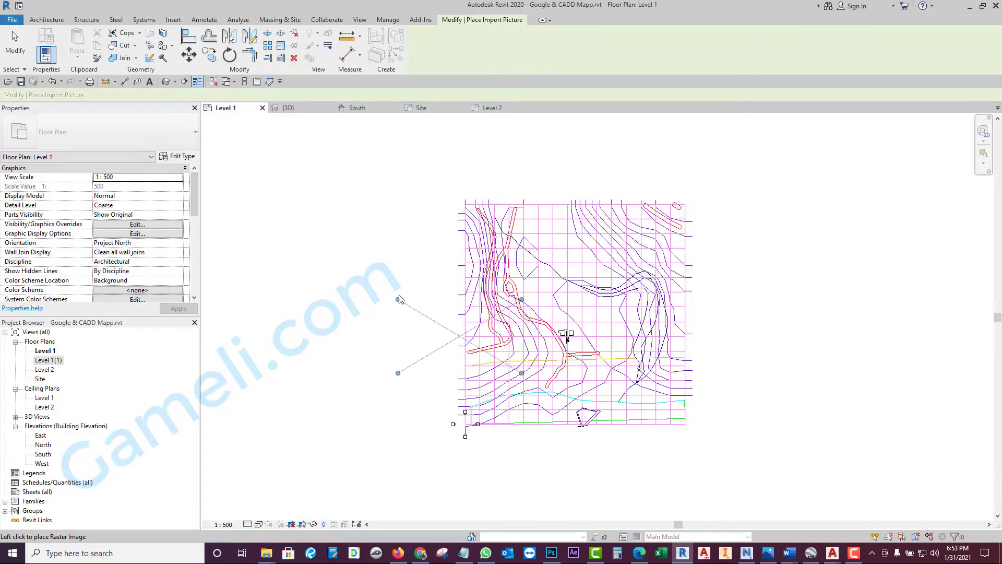
click(427, 255)
drag(489, 292, 802, 516)
Step: Move the Site Raw.png image so its park buildings shift onto the building outlines of the CAD map
scroll(522, 362, up, 5)
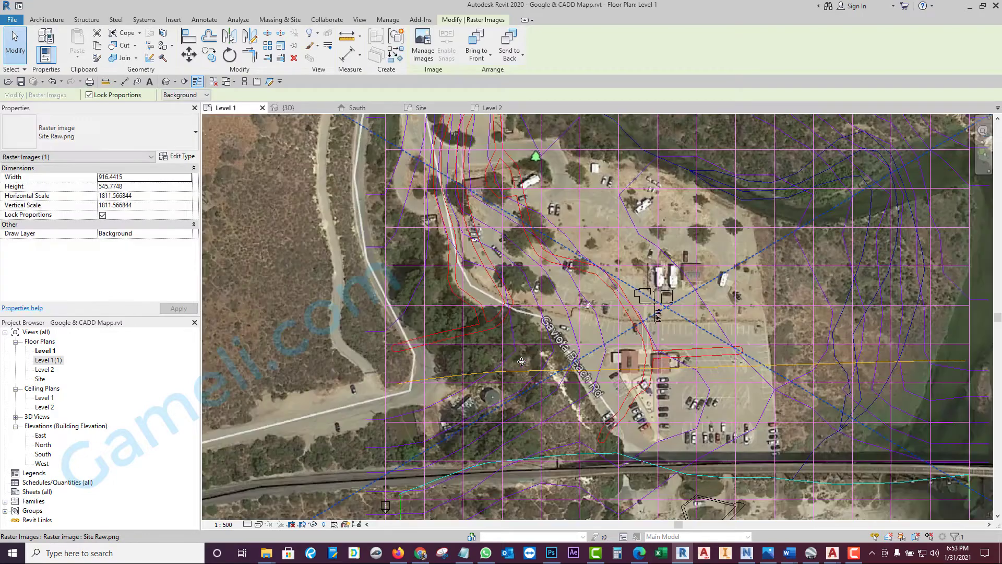
scroll(627, 359, up, 1)
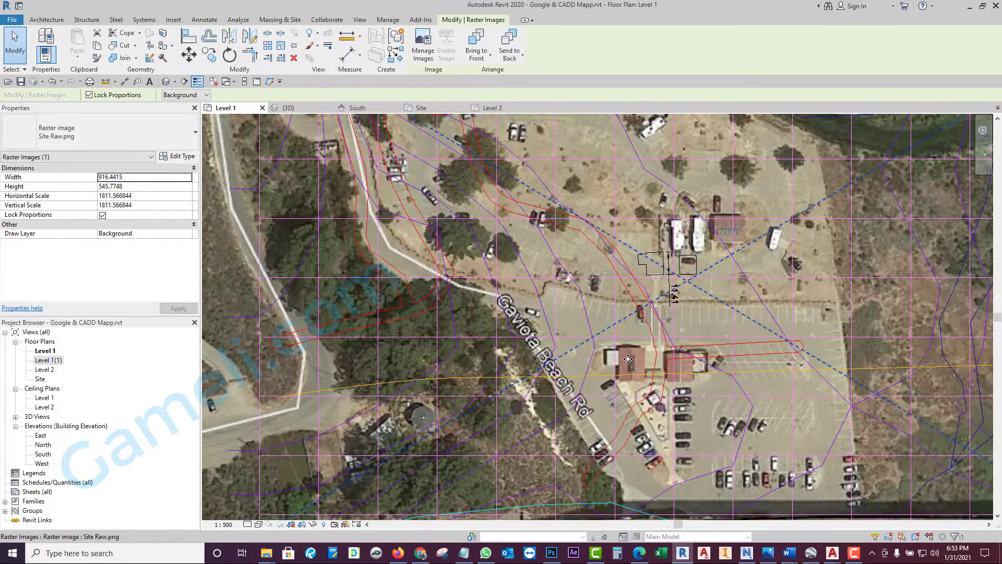
scroll(640, 306, up, 1)
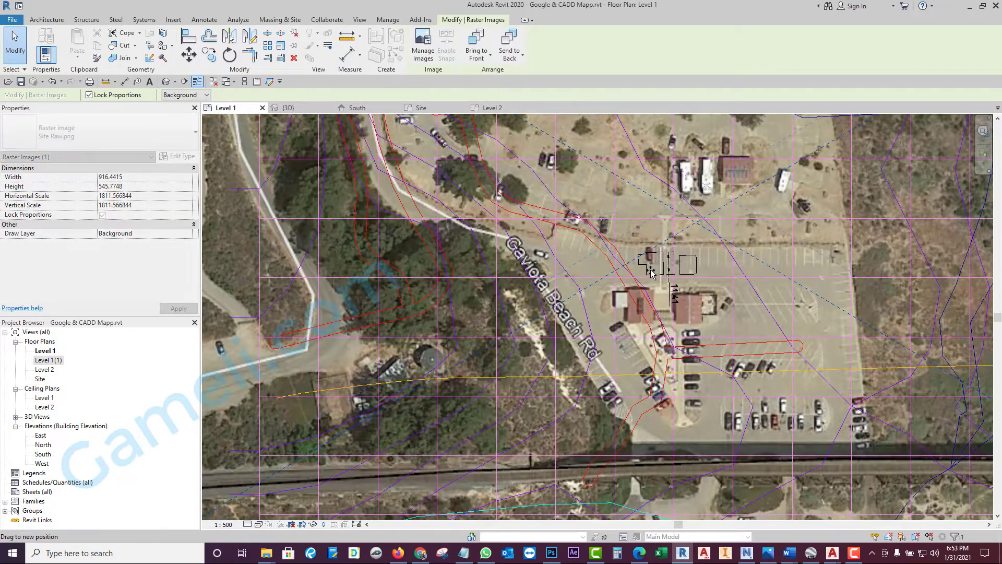
drag(640, 306, 651, 272)
scroll(661, 269, down, 7)
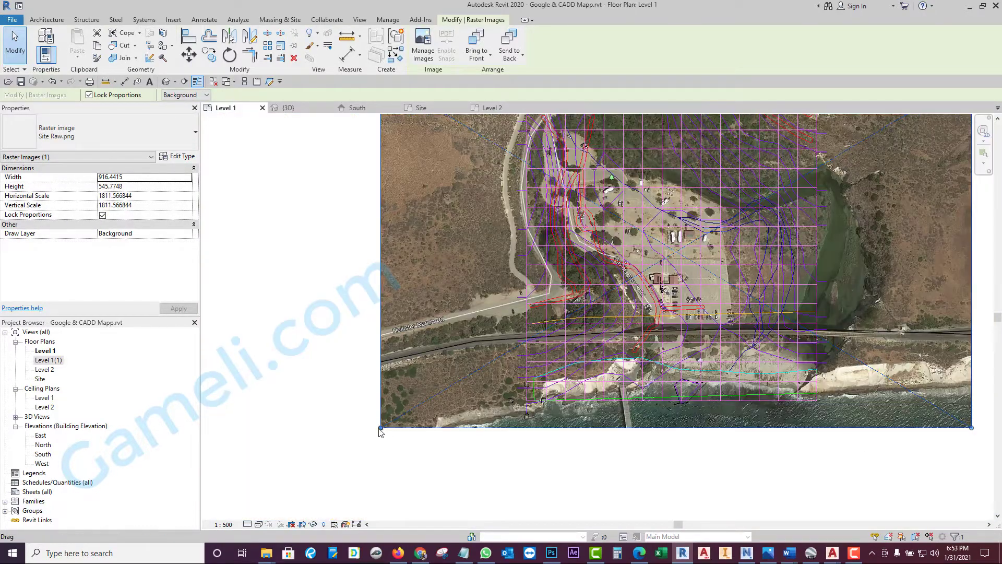
Step: Scale the Site Raw.png image down proportionally to about 623 by 371 to match the CAD map
drag(381, 428, 391, 412)
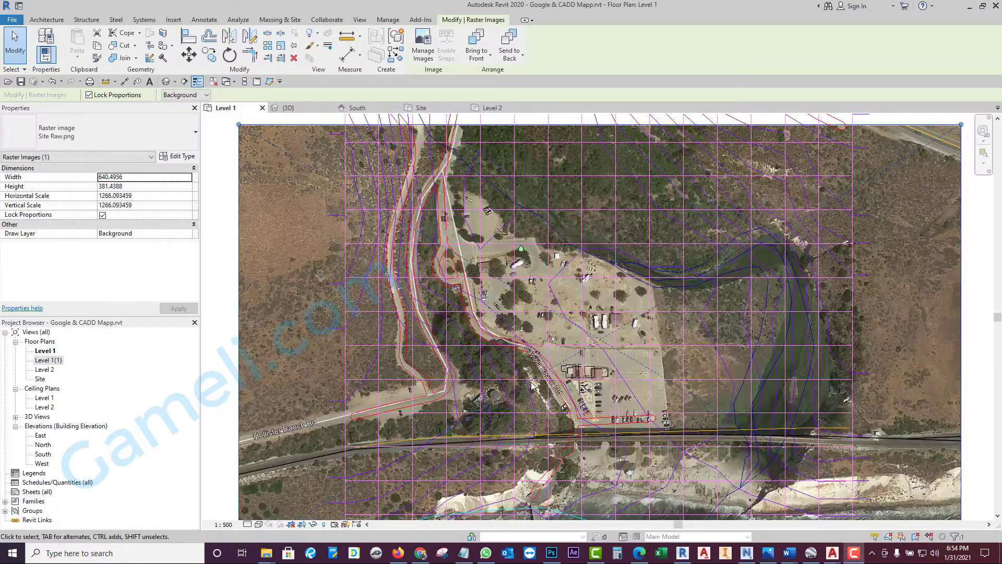
scroll(437, 372, up, 1)
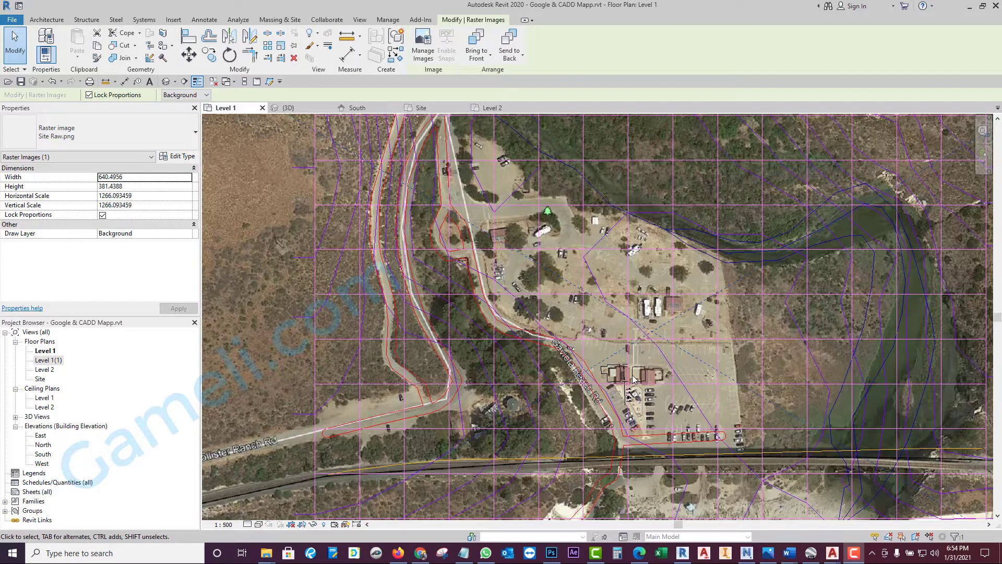
scroll(634, 380, up, 1)
scroll(633, 380, down, 6)
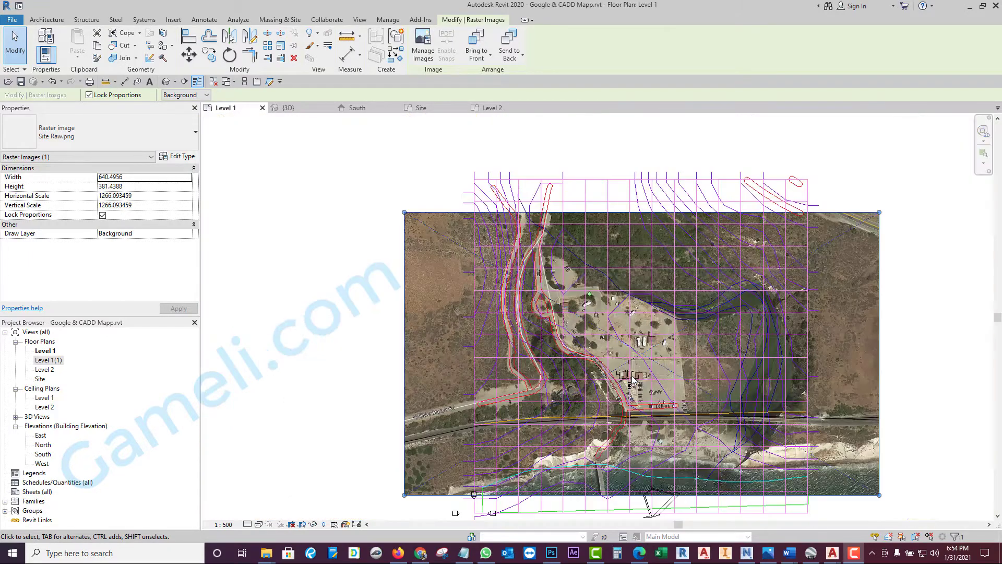
drag(879, 495, 866, 487)
scroll(728, 427, up, 4)
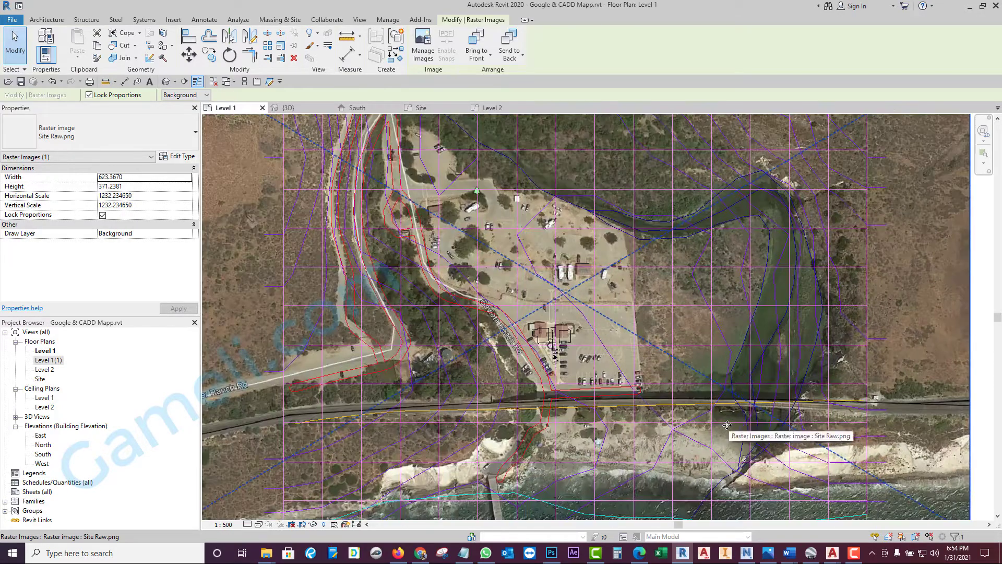
Step: Nudge the Site Raw.png image so its roads and park buildings line up with the CAD map outlines
key(Right)
key(Right)
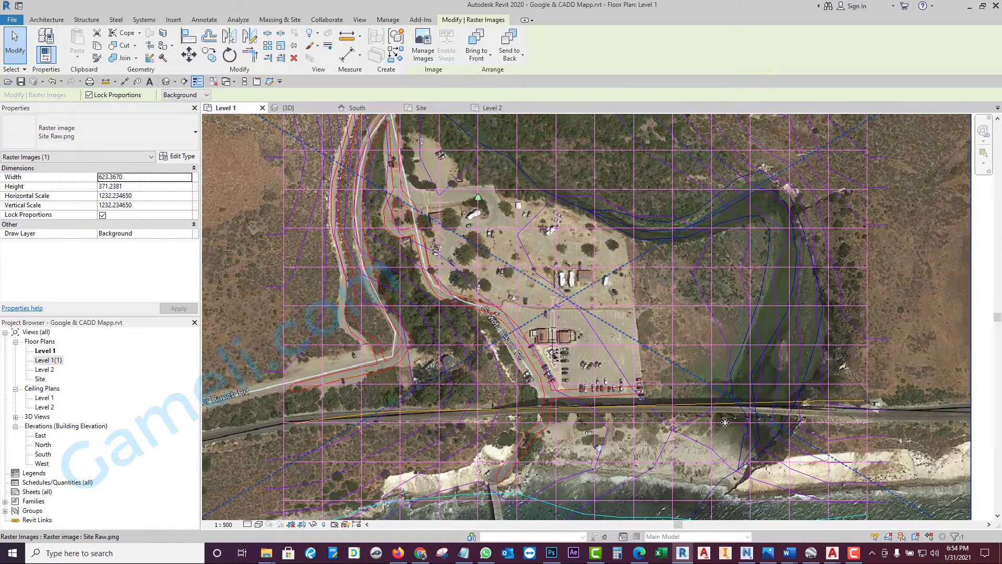
key(Up)
key(Up)
scroll(396, 187, up, 4)
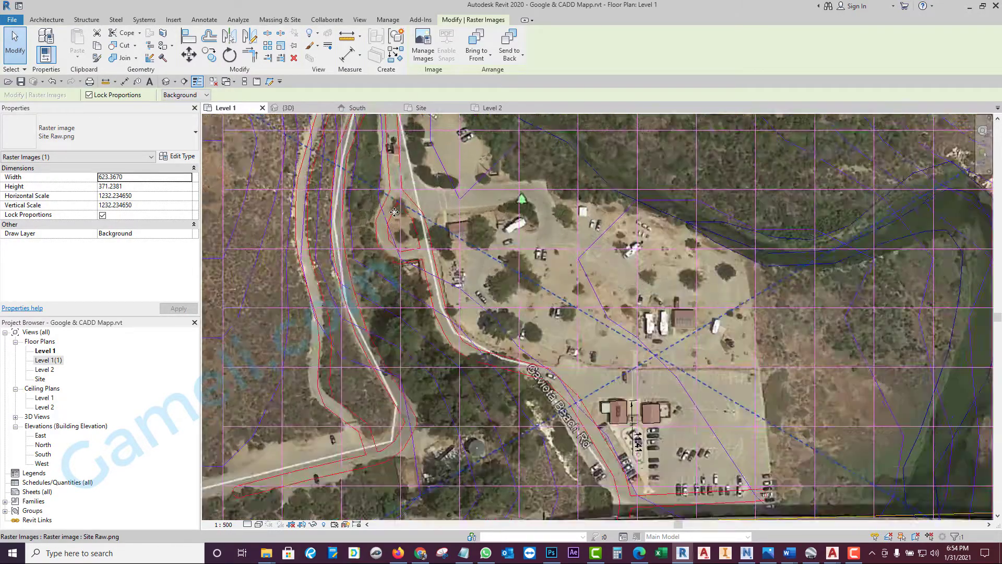
scroll(405, 220, down, 3)
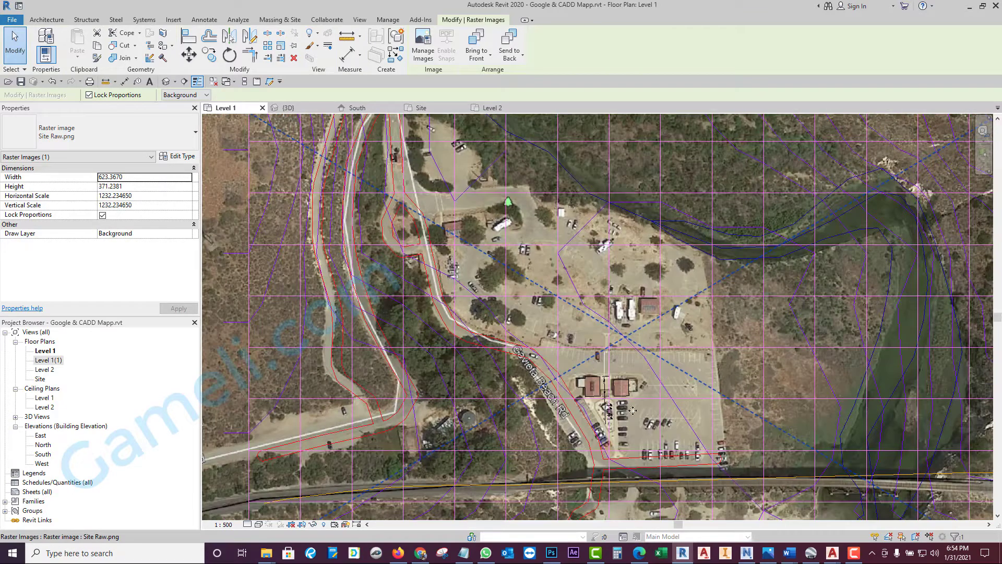
scroll(611, 385, up, 5)
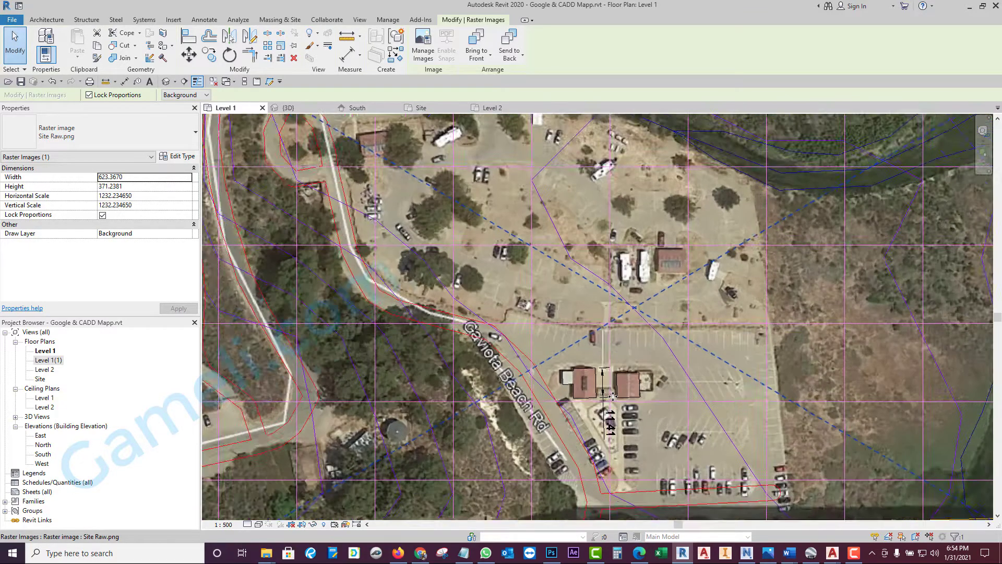
scroll(612, 397, down, 9)
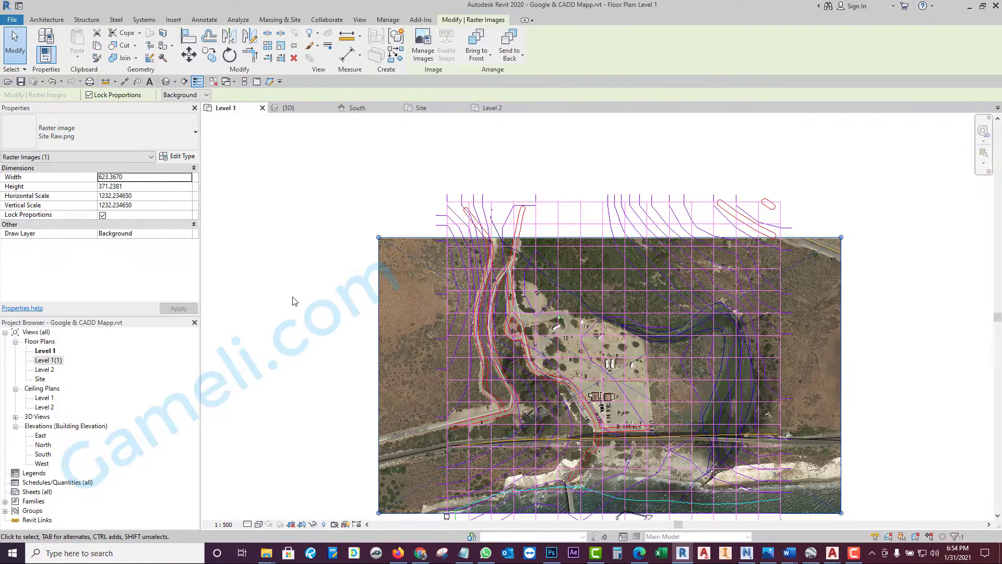
click(294, 302)
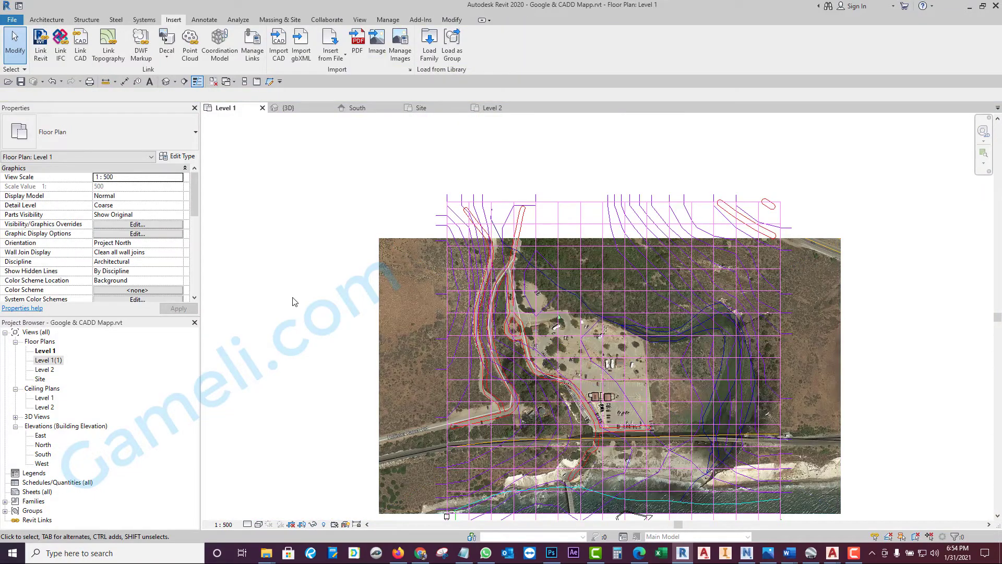
Step: Open the asphalt road subregion's boundary for editing from the 3D view and show it over the aerial image in the Level 1 plan
click(288, 108)
click(523, 250)
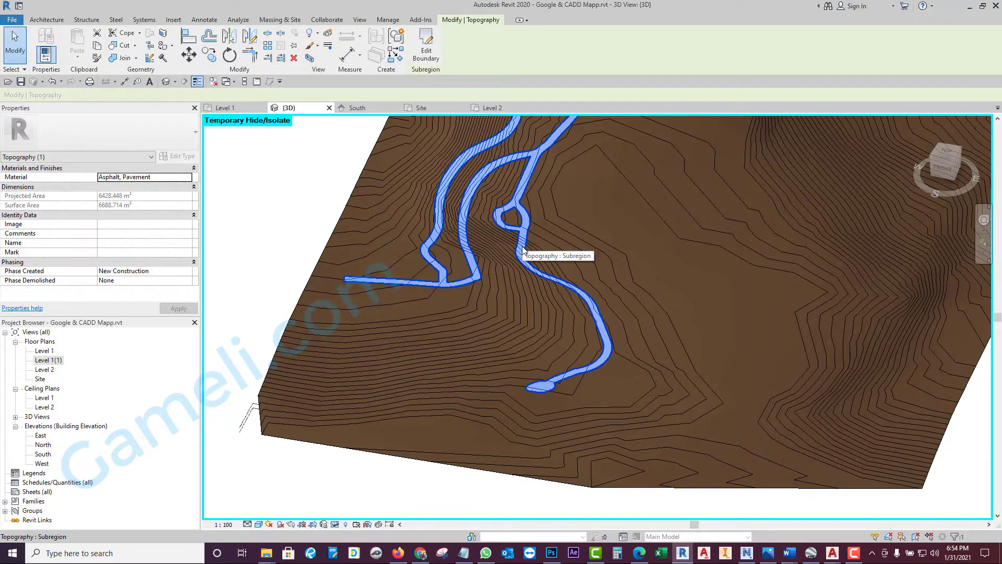
click(426, 47)
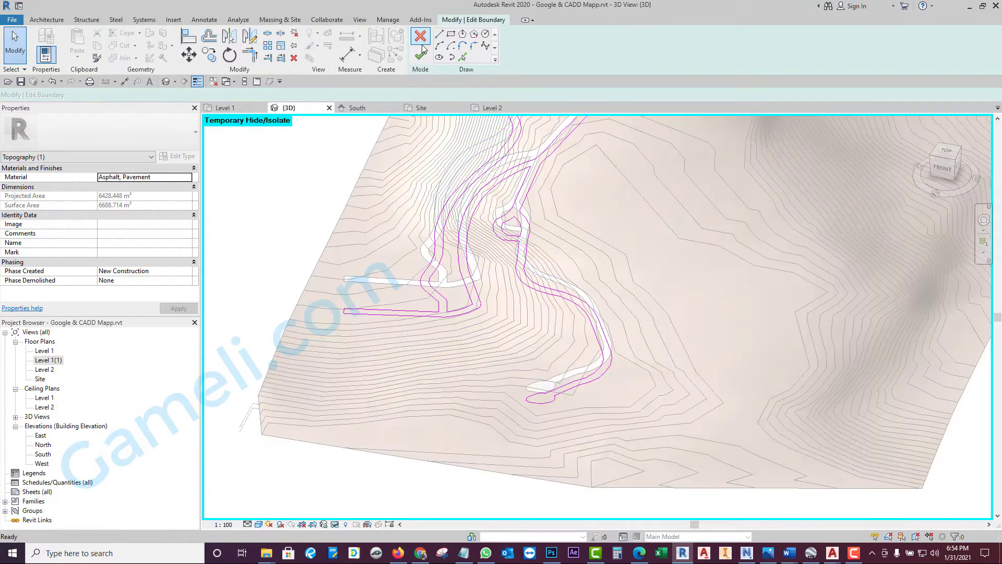
double_click(45, 351)
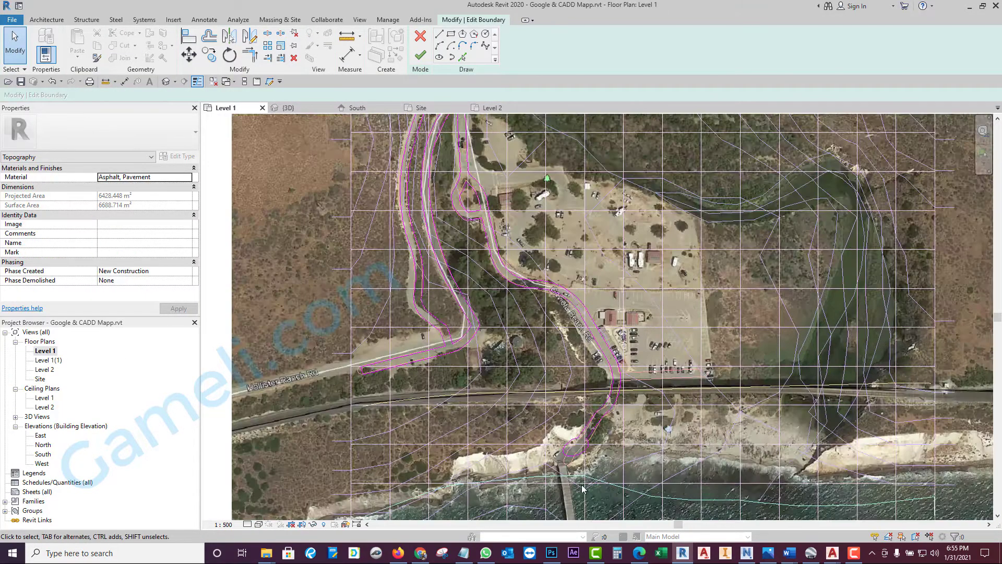
Step: Copy the boundary lines of the road's end turnaround loop onto the paved area at the pier entrance in the aerial image
scroll(571, 450, up, 3)
scroll(551, 399, down, 3)
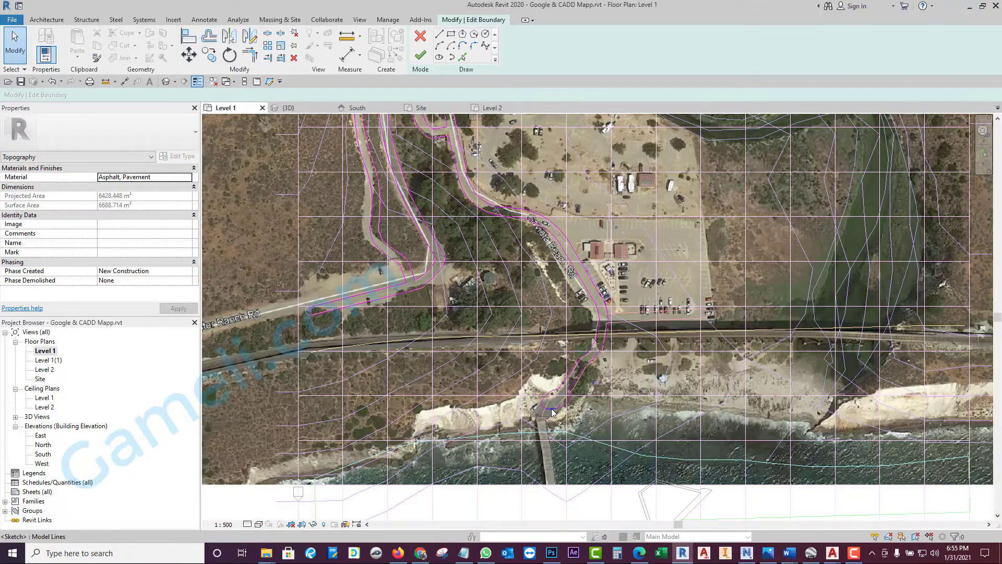
scroll(552, 413, down, 2)
scroll(531, 391, up, 5)
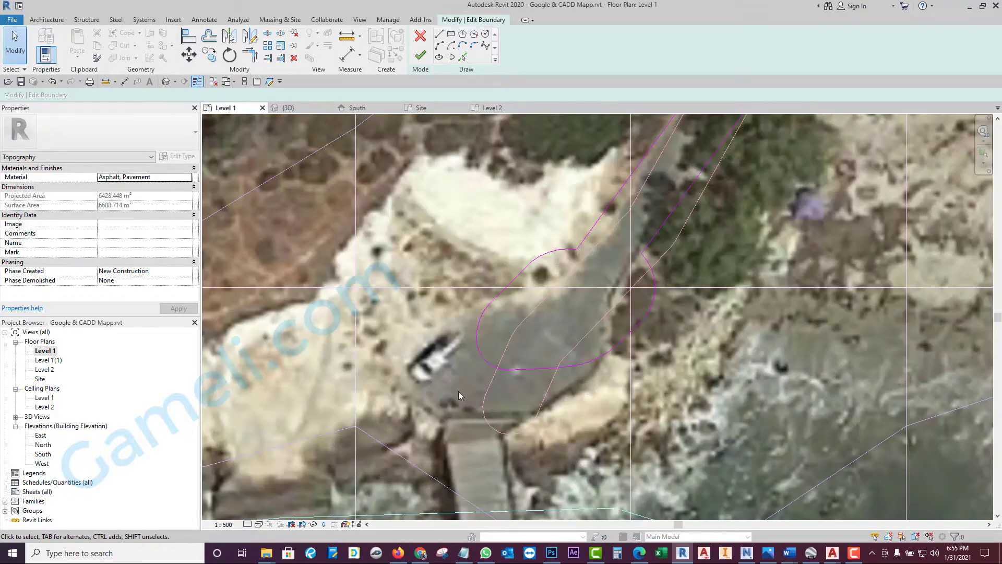
drag(442, 395, 688, 233)
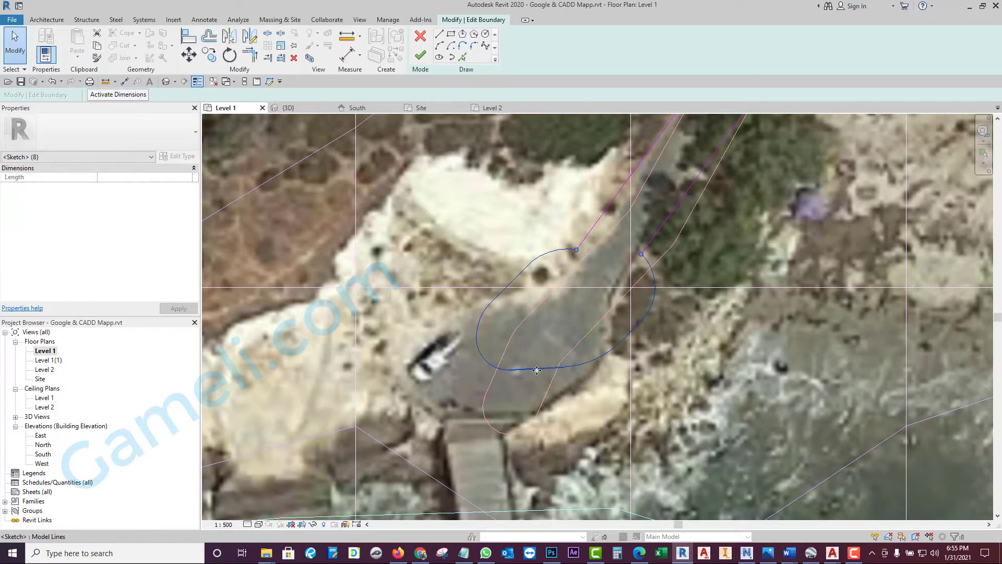
click(209, 54)
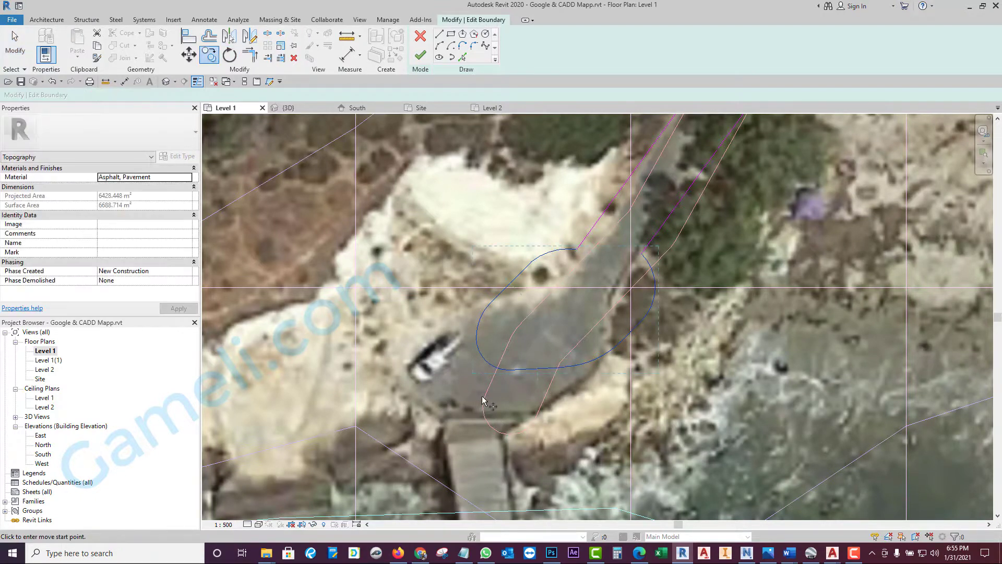
click(482, 402)
click(427, 407)
Step: Delete the leftover boundary lines of the original turnaround loop near the pier
click(626, 329)
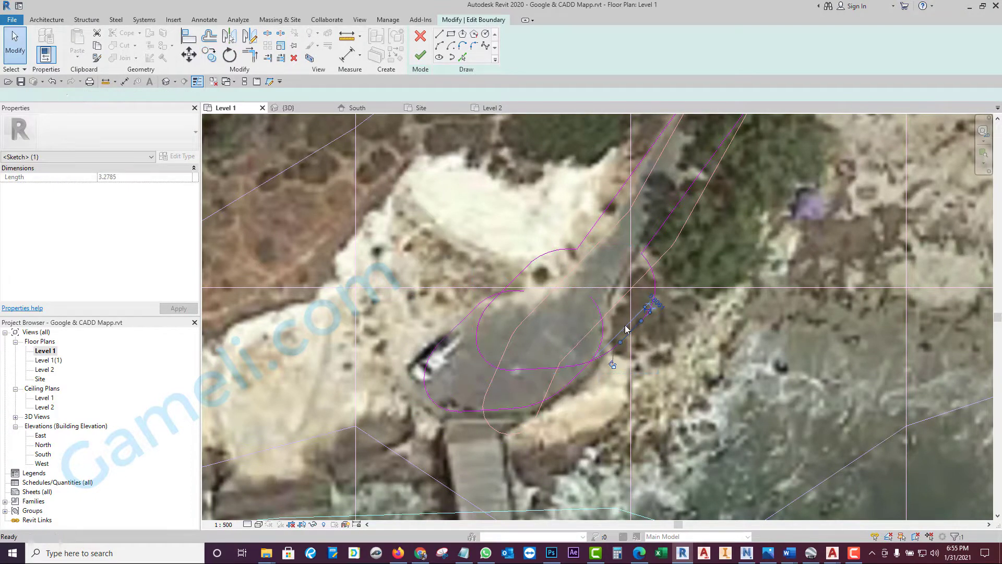
key(Delete)
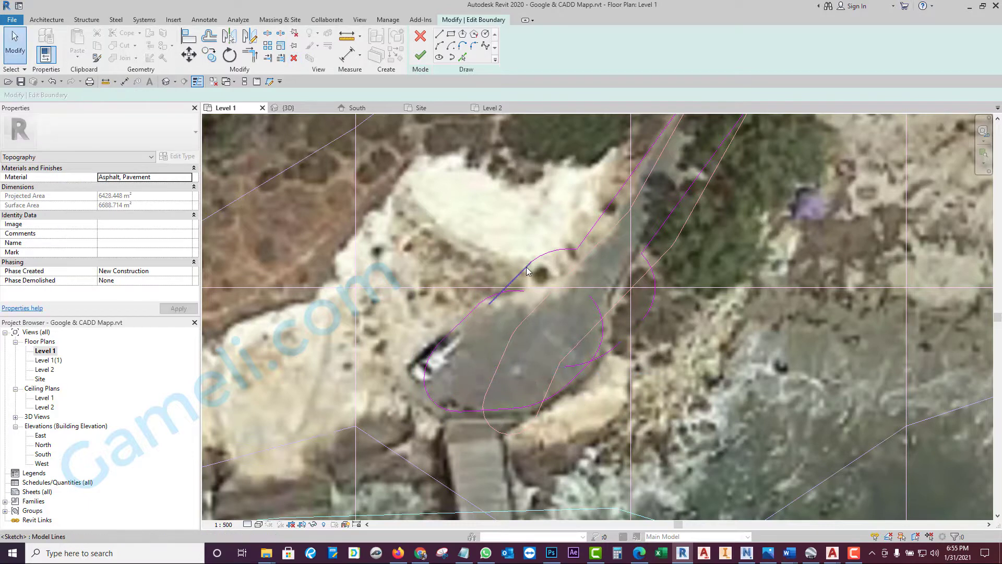
click(528, 271)
key(Delete)
click(653, 302)
key(Delete)
click(613, 349)
key(Delete)
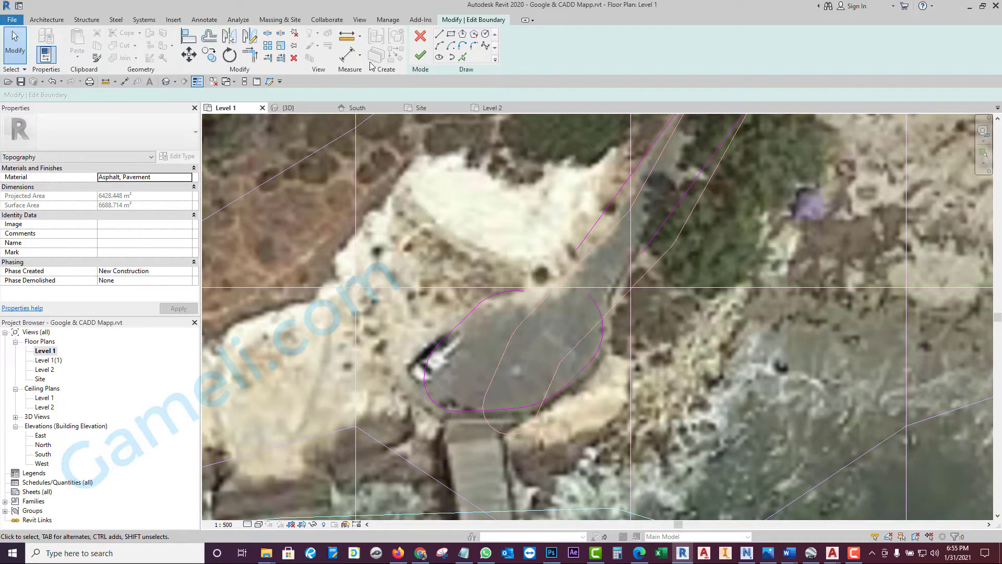
Step: Trim and extend both road edges to meet the copied turnaround loop, and finish the subregion boundary edit
click(250, 54)
click(501, 294)
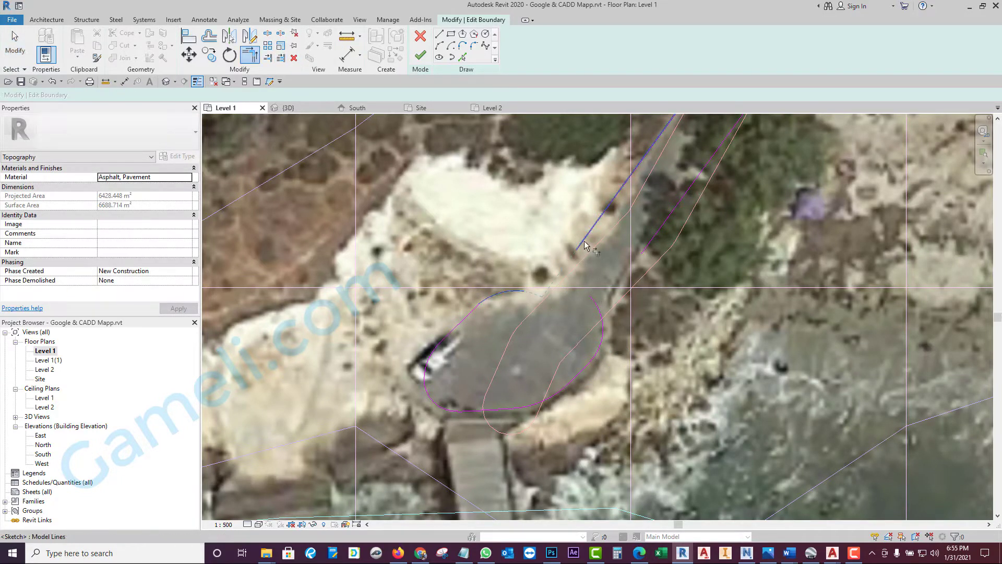
click(584, 245)
click(603, 329)
click(646, 250)
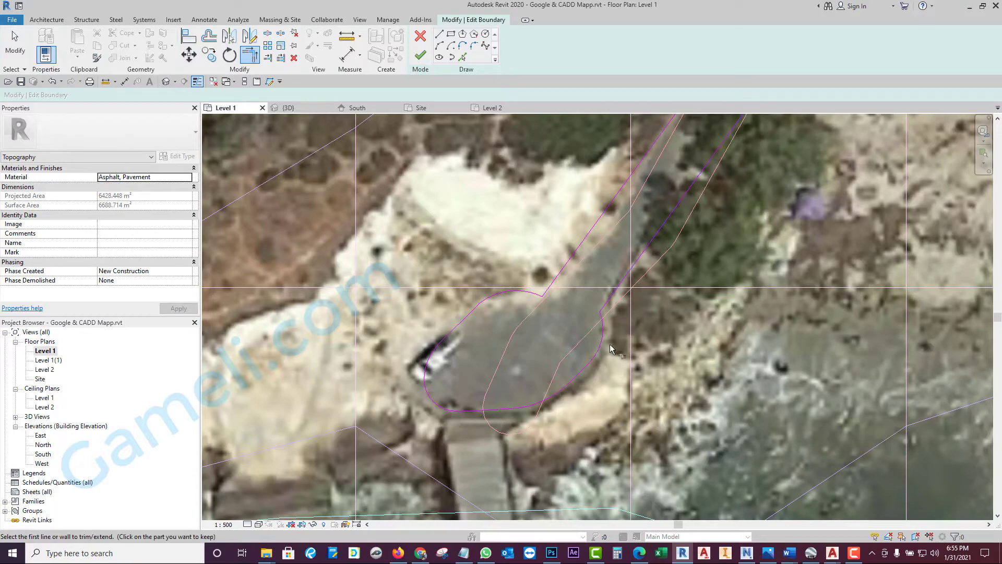
scroll(612, 348, down, 5)
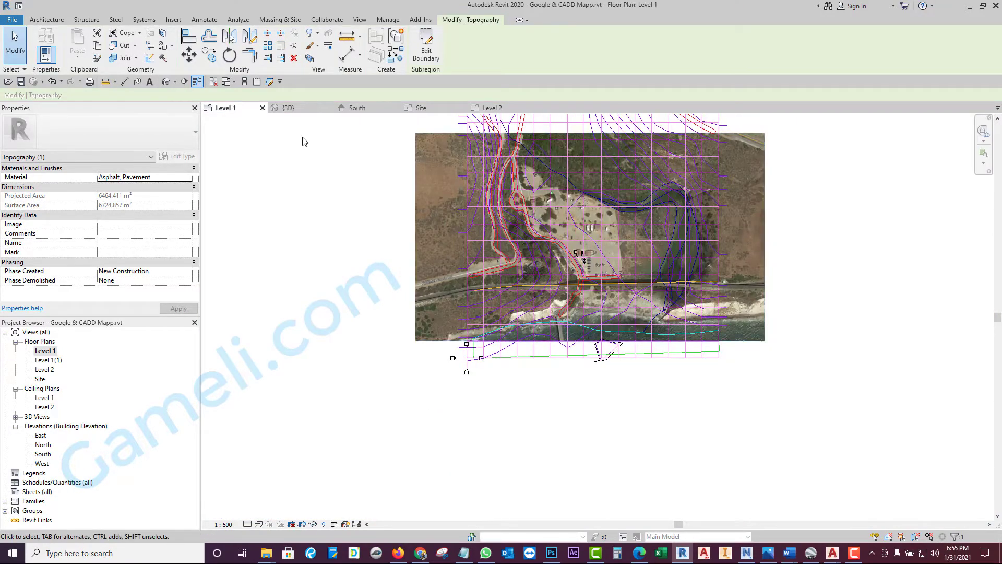
Step: Check the edited road subregion in the 3D view and return to the aerial image in the Level 1 floor plan
click(282, 107)
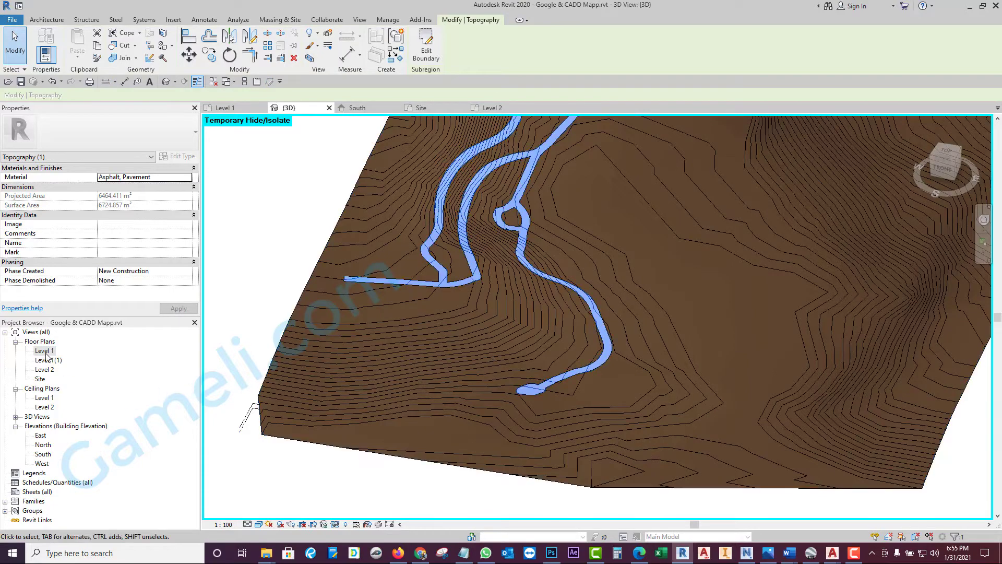
double_click(46, 352)
scroll(552, 334, up, 5)
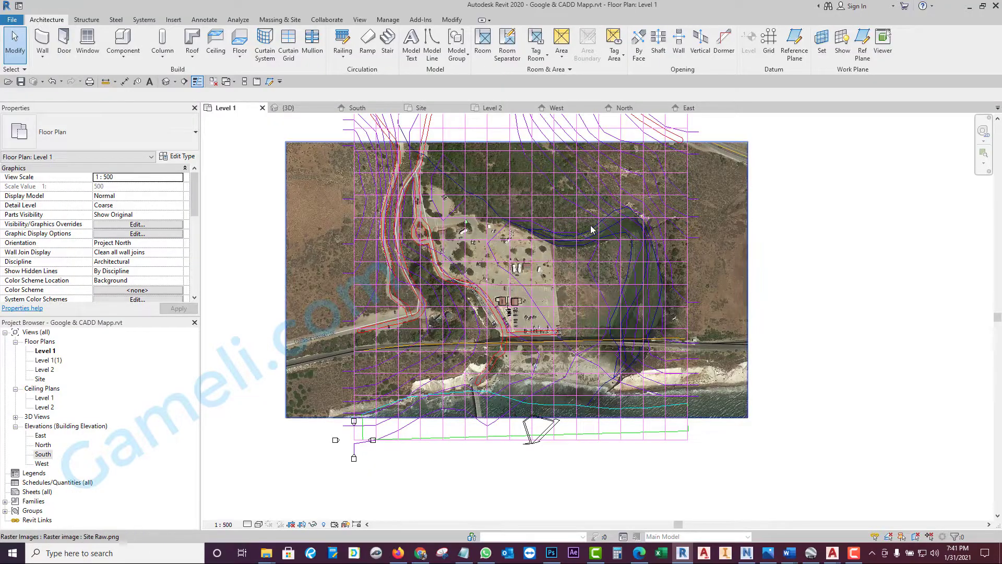
click(728, 257)
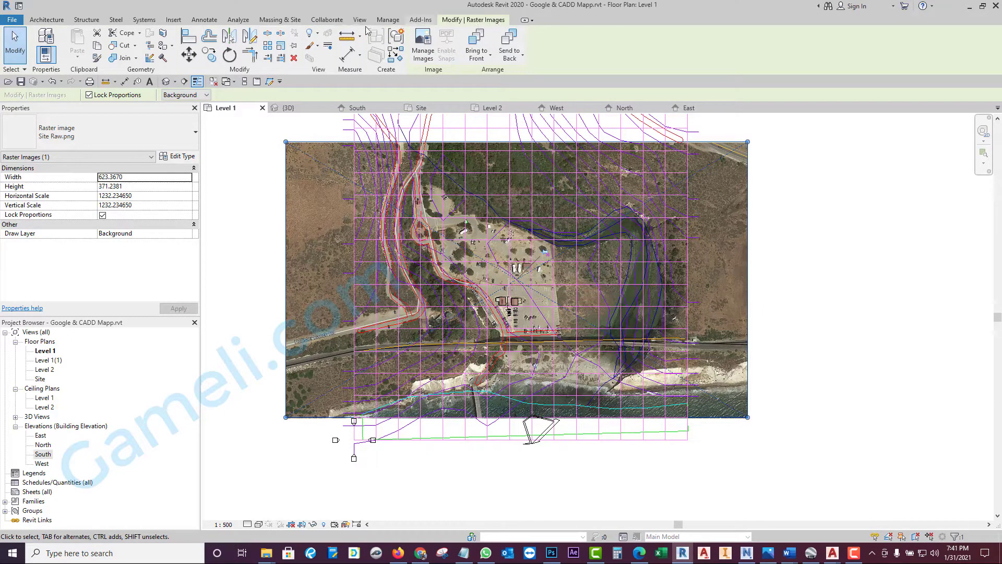
click(837, 234)
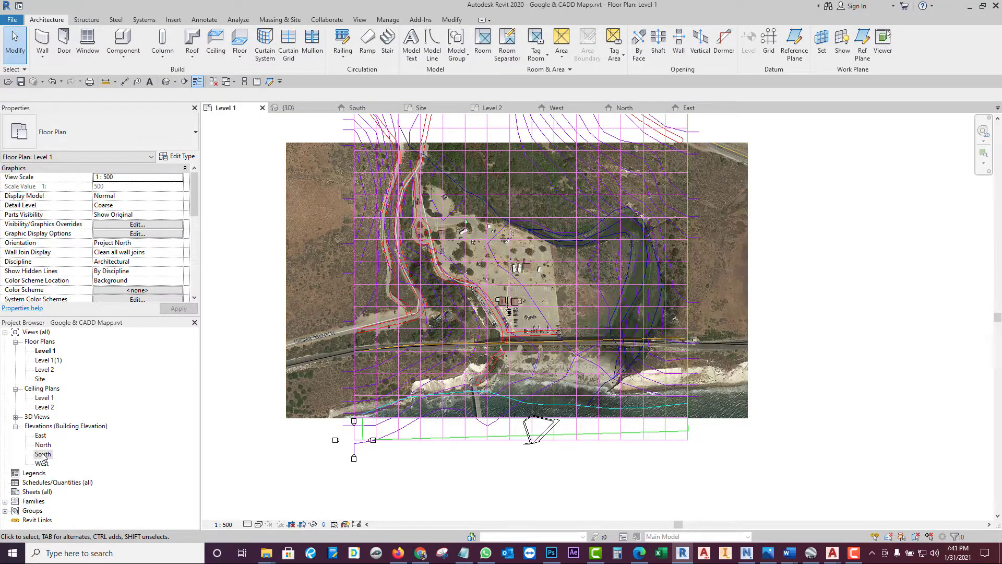
Step: Examine how the level lines sit against the topography surface in the South and West elevations
double_click(43, 454)
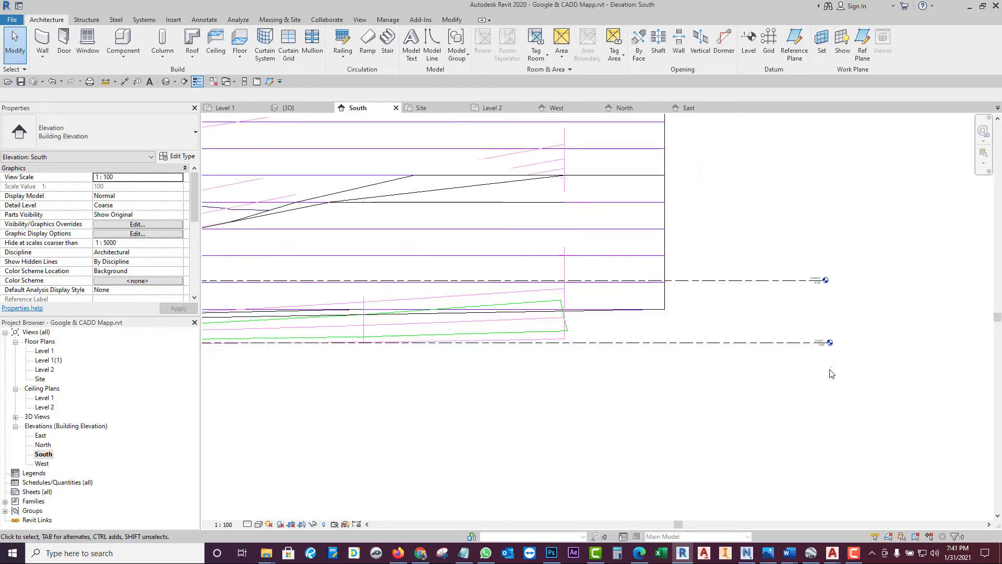
click(829, 342)
scroll(832, 336, down, 5)
right_click(863, 308)
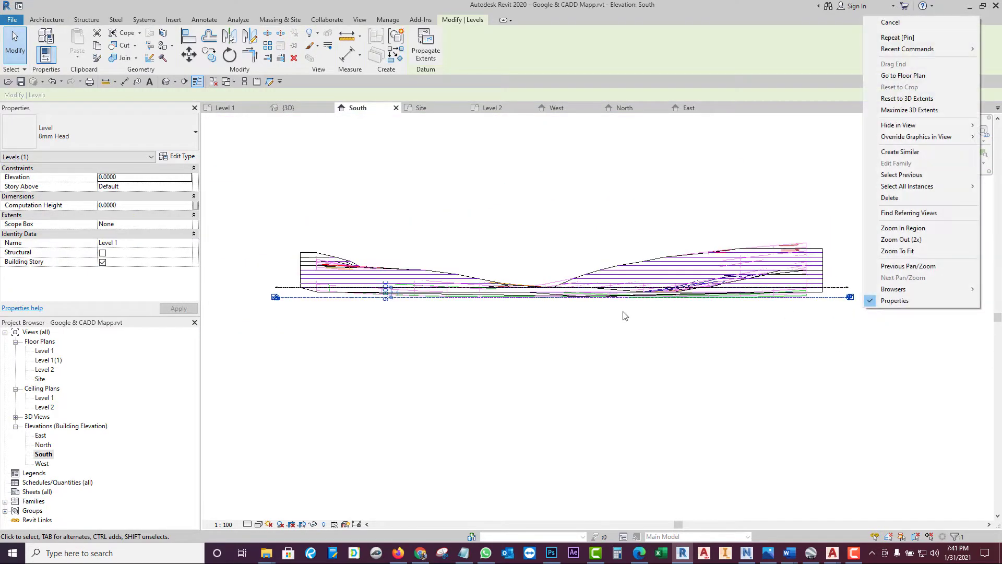
key(Escape)
scroll(264, 293, up, 6)
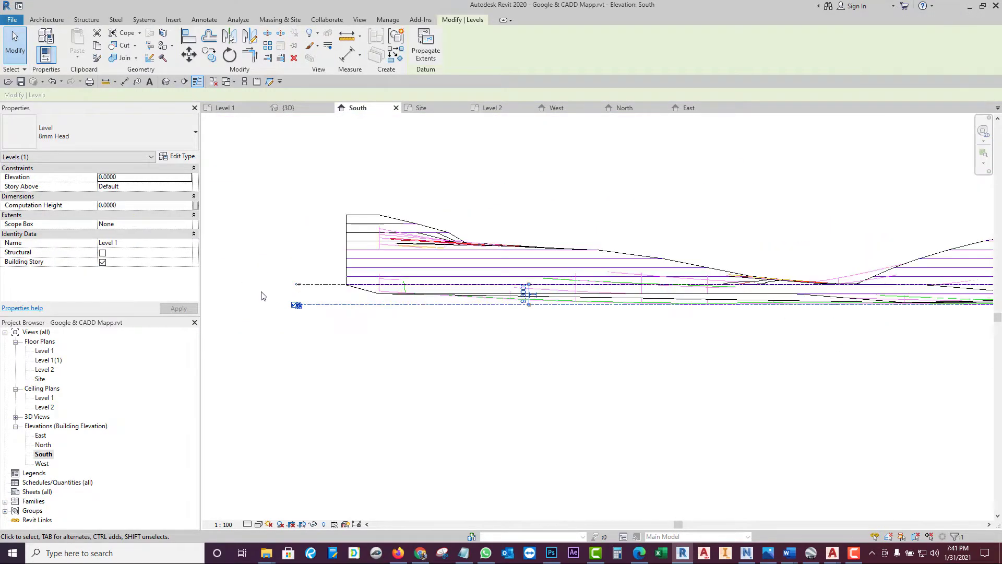
double_click(41, 463)
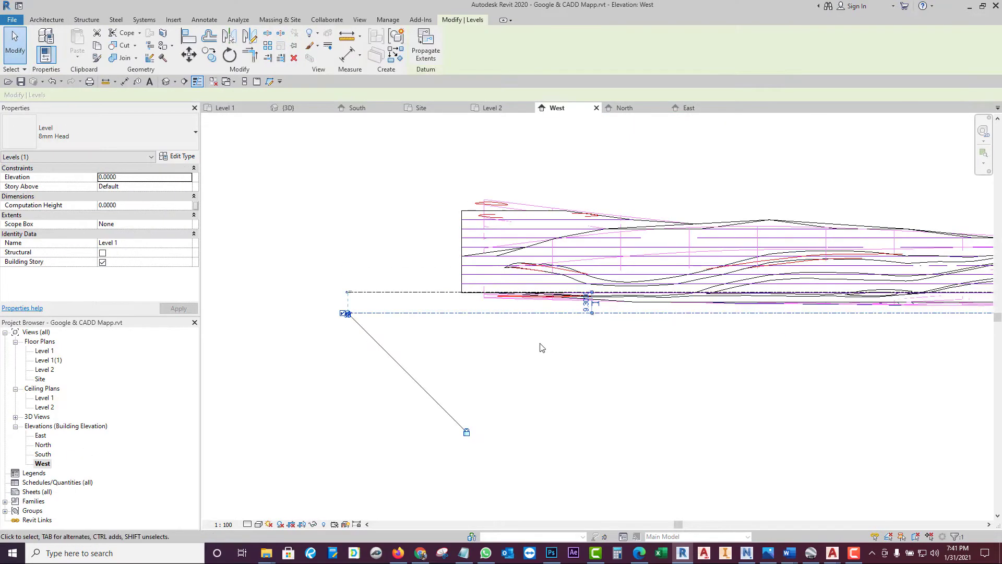
scroll(393, 385, down, 3)
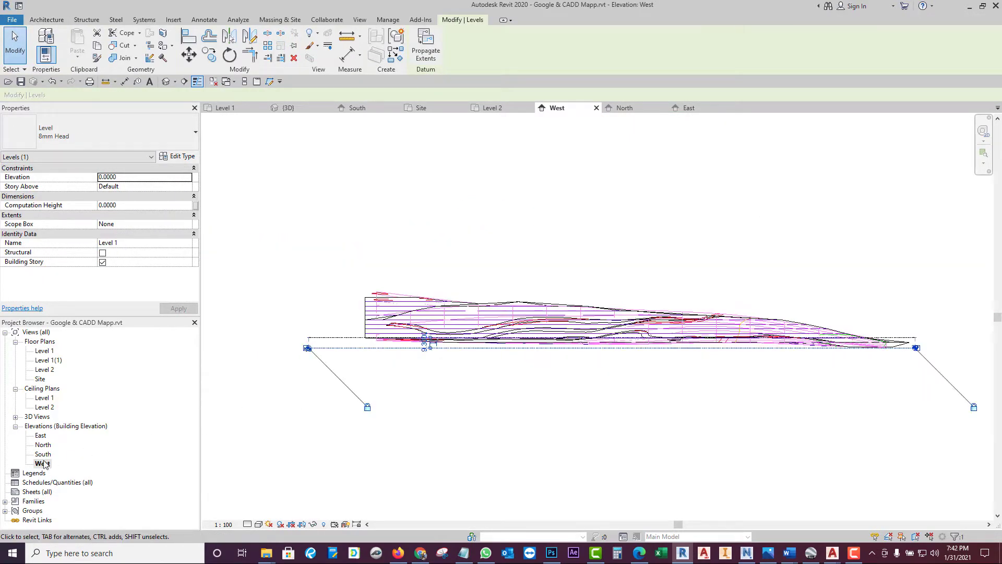
key(Escape)
scroll(313, 344, up, 5)
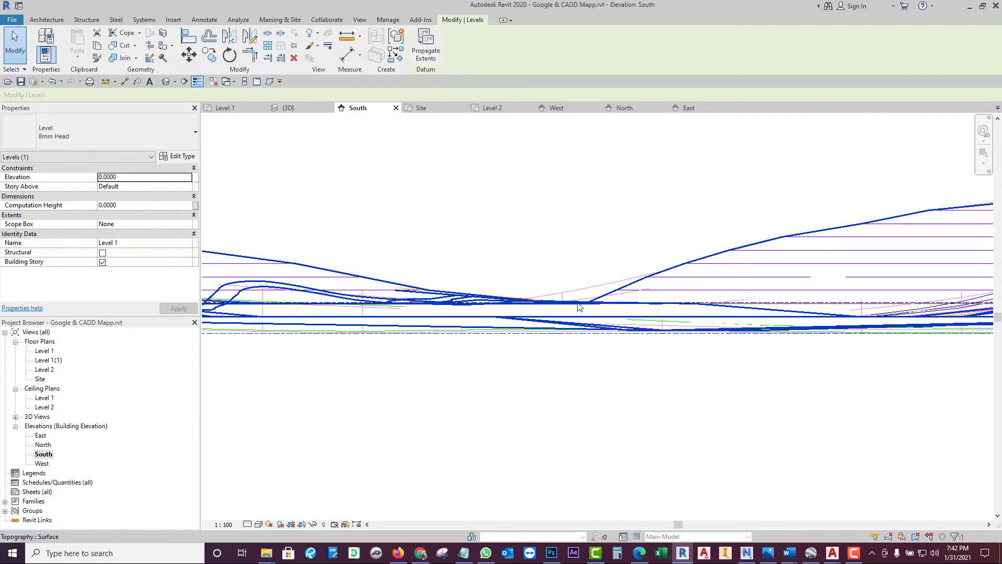
scroll(841, 329, down, 5)
scroll(838, 313, up, 8)
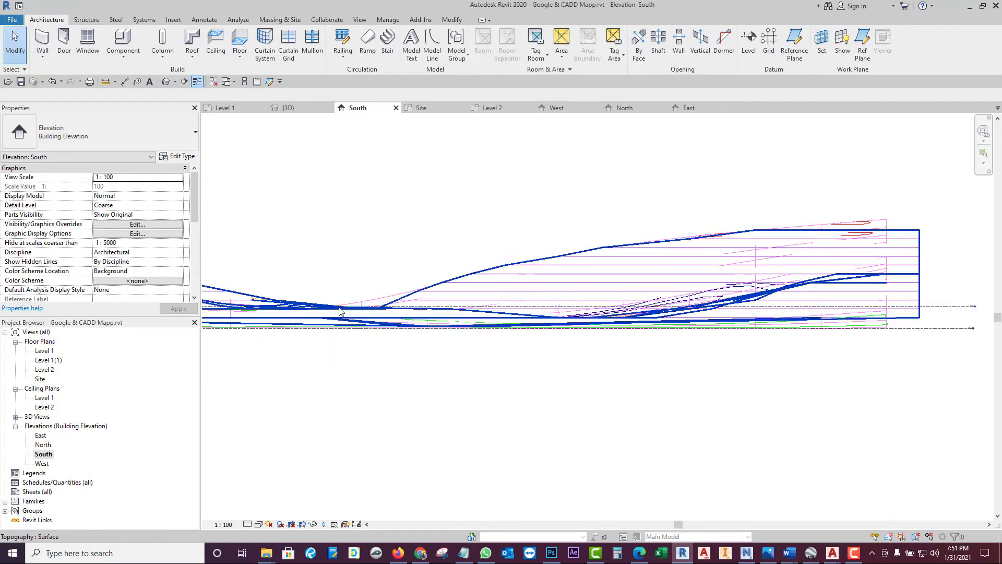
scroll(339, 312, up, 4)
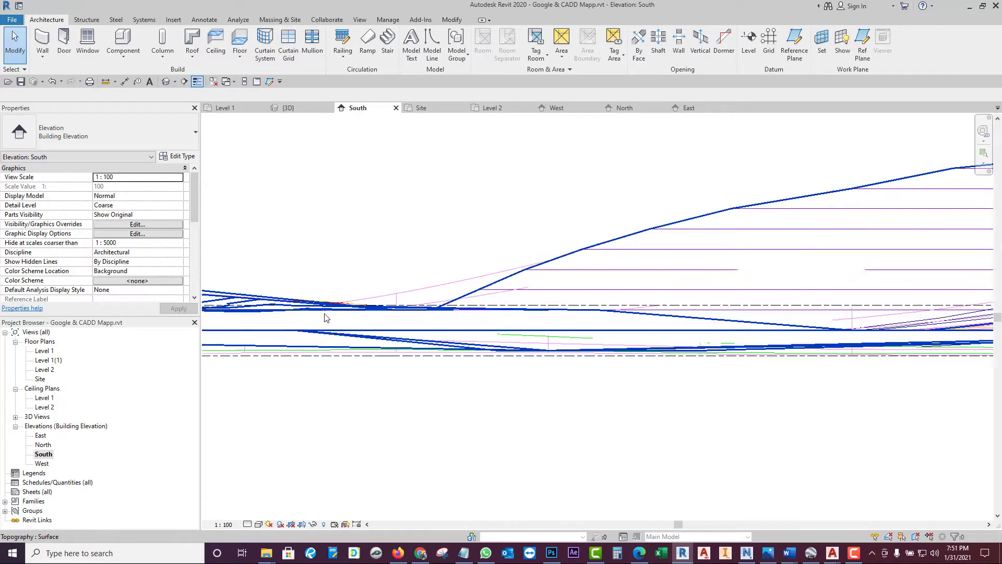
Step: Cut a building section straight across the site from west to east in the Level 1 floor plan
double_click(44, 351)
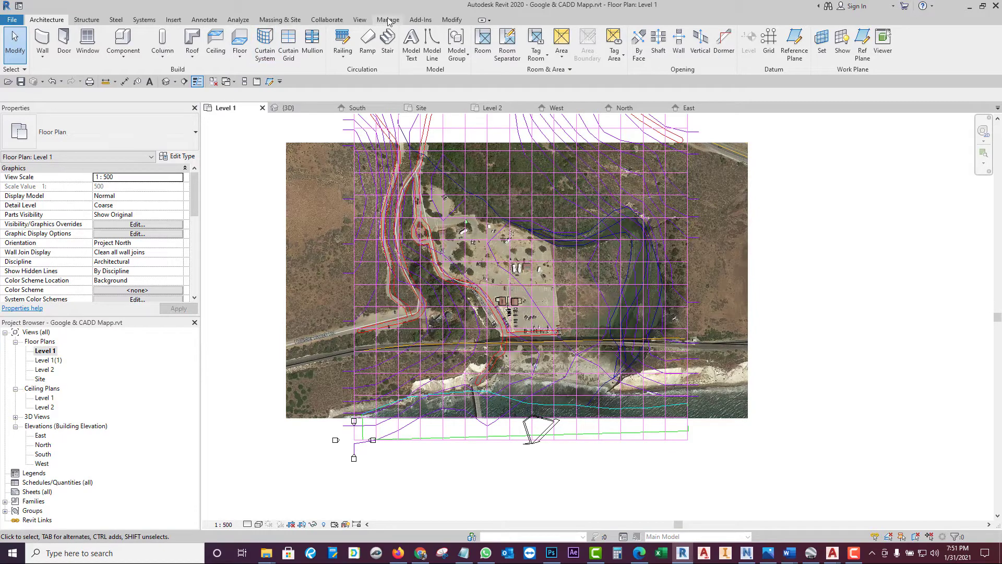
click(360, 19)
click(349, 42)
click(257, 303)
click(823, 303)
scroll(258, 301, up, 3)
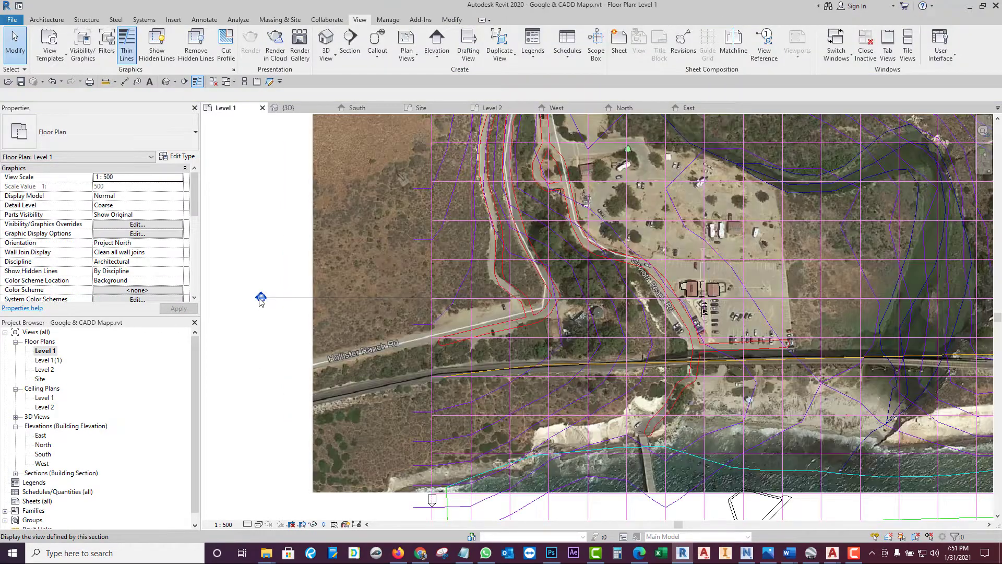
Step: Open the new section view and change its visual style so the terrain is displayed shaded
double_click(260, 298)
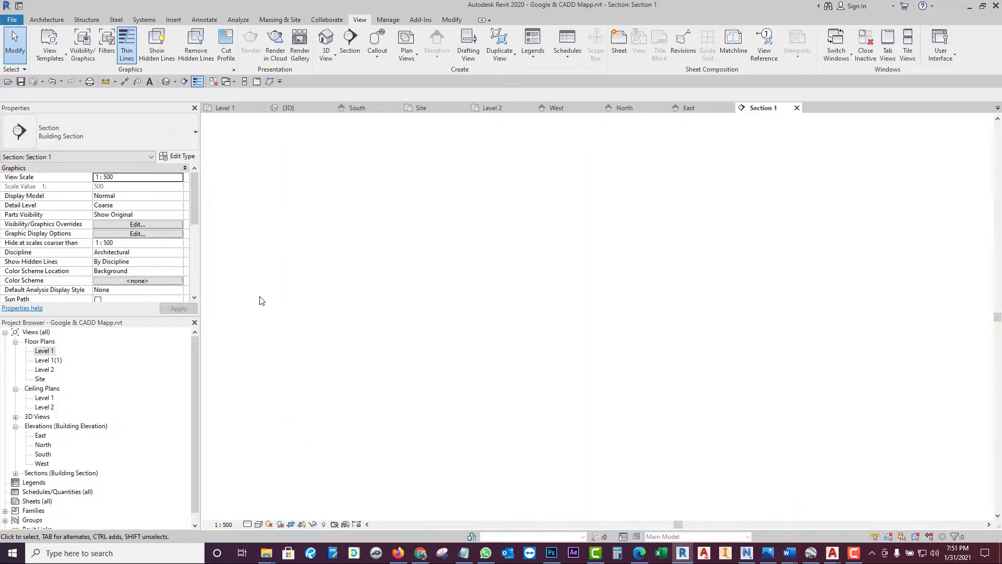
click(259, 524)
click(276, 484)
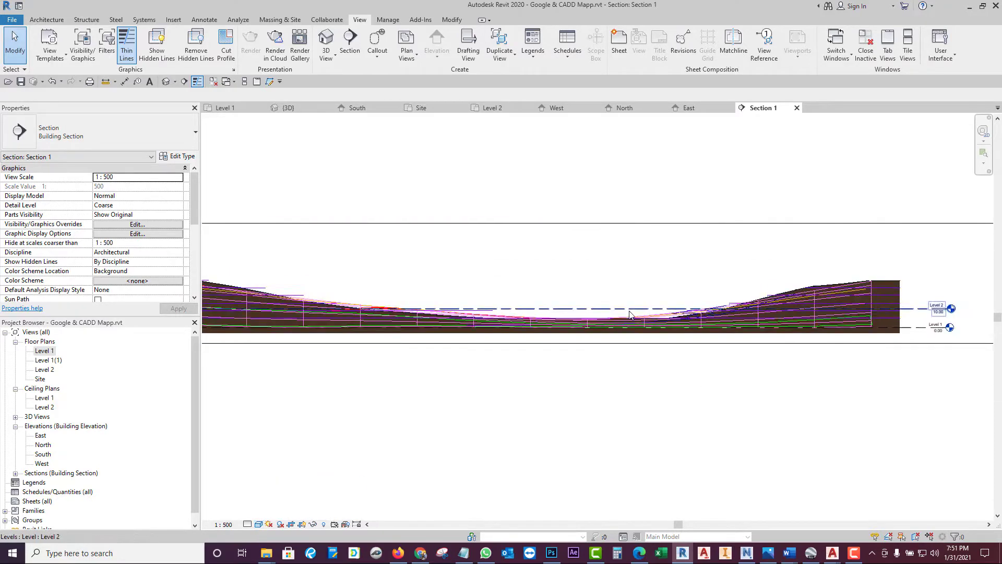
Step: Lower the Level 2 line in the section to an elevation of 5.00
scroll(581, 354, up, 3)
scroll(581, 354, up, 5)
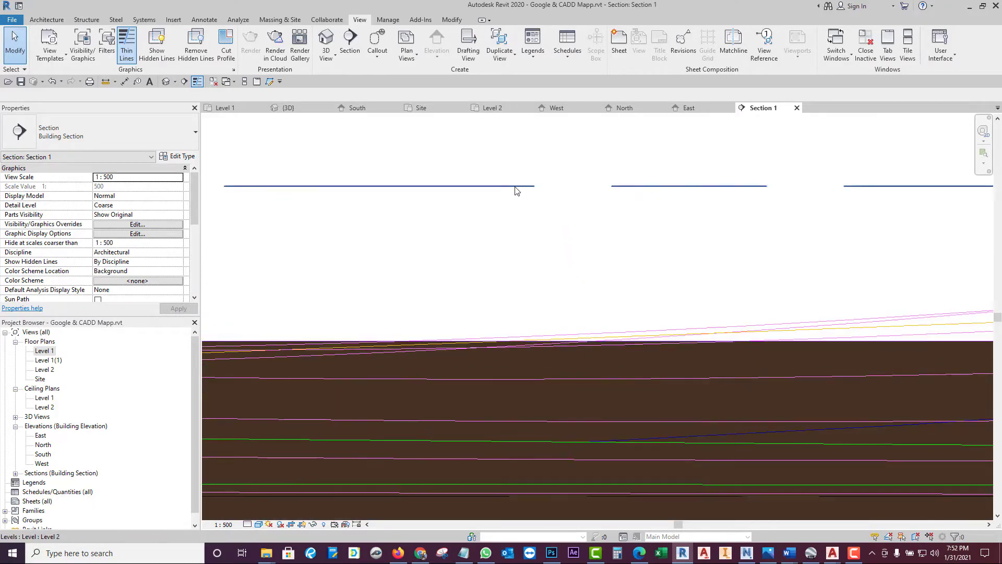
click(515, 186)
drag(516, 187, 551, 352)
scroll(552, 352, down, 6)
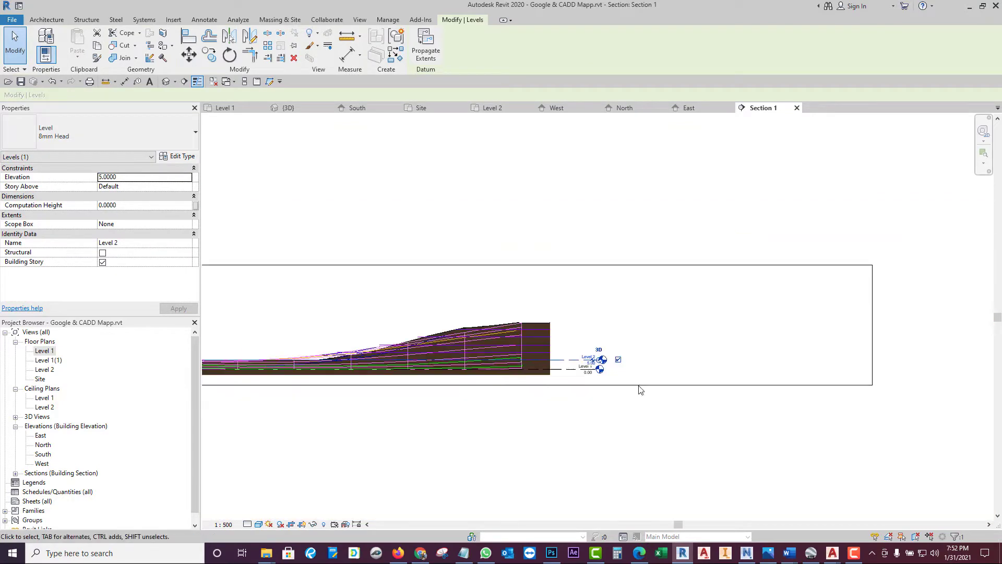
Step: Rename the level at elevation 0.00 as Level 0 and rename its corresponding views too
scroll(435, 277, up, 2)
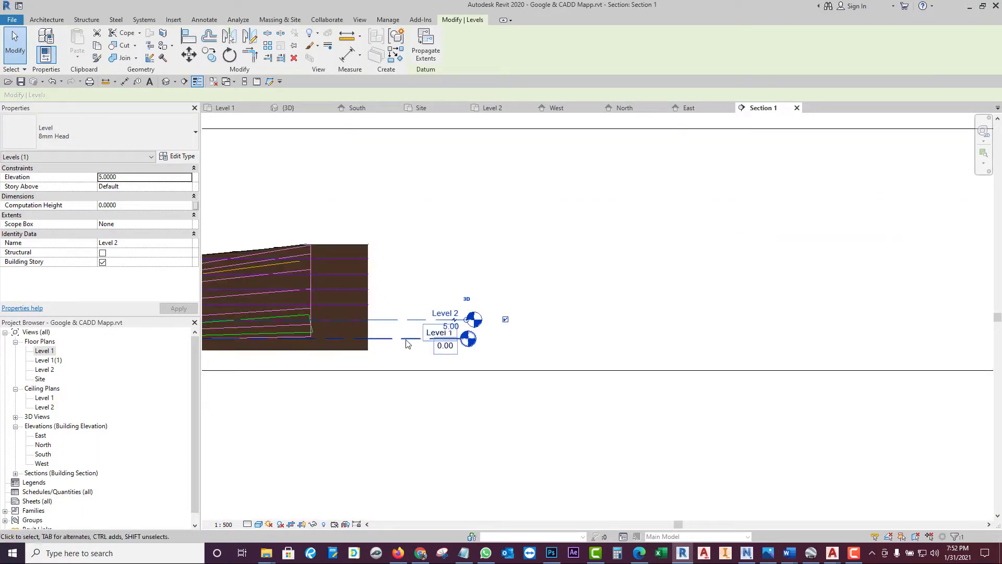
scroll(418, 352, up, 2)
scroll(418, 352, up, 2)
double_click(499, 307)
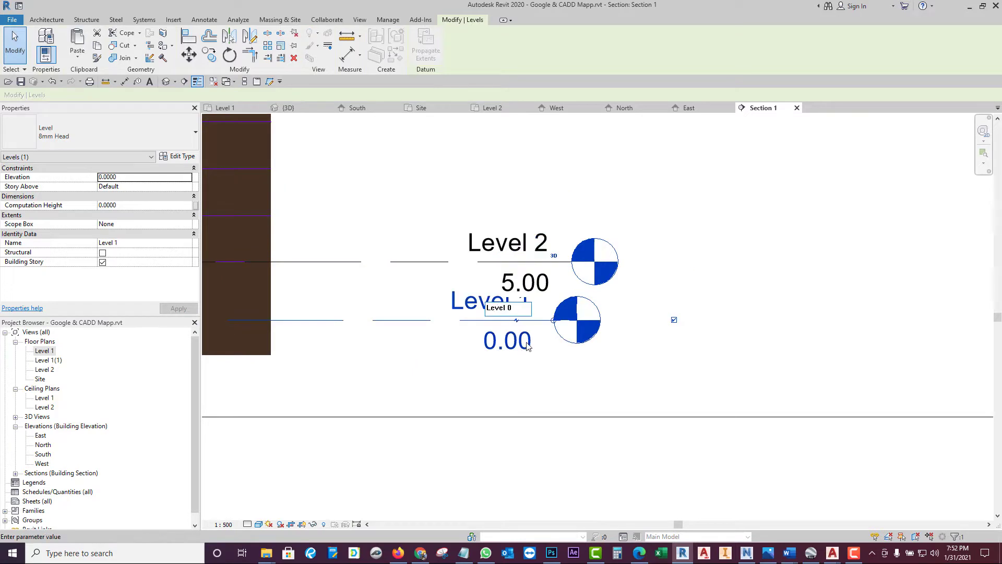
text(Level 0)
key(Return)
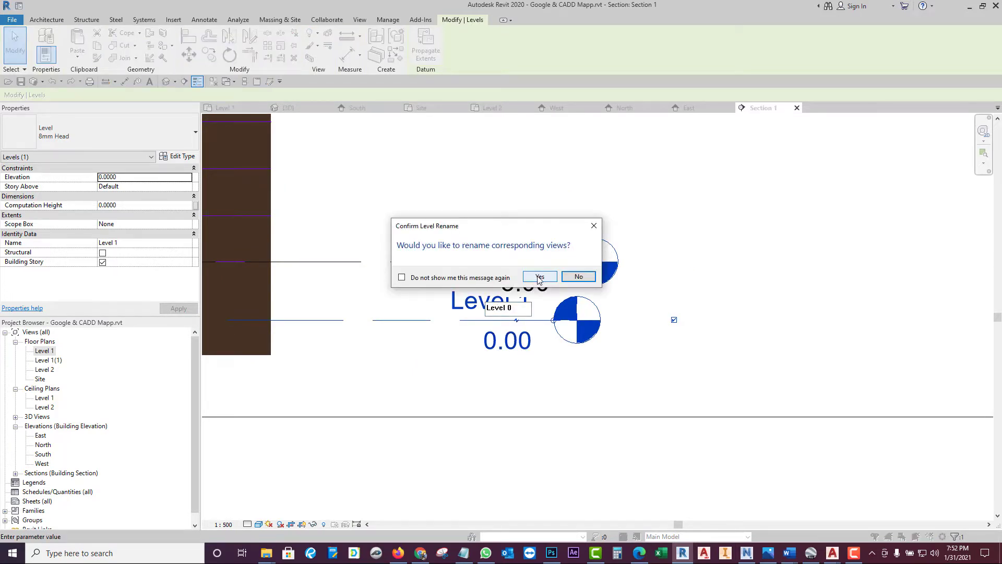
click(540, 277)
Step: Rename Level 2 as Level 1, including its corresponding views
click(535, 244)
click(537, 246)
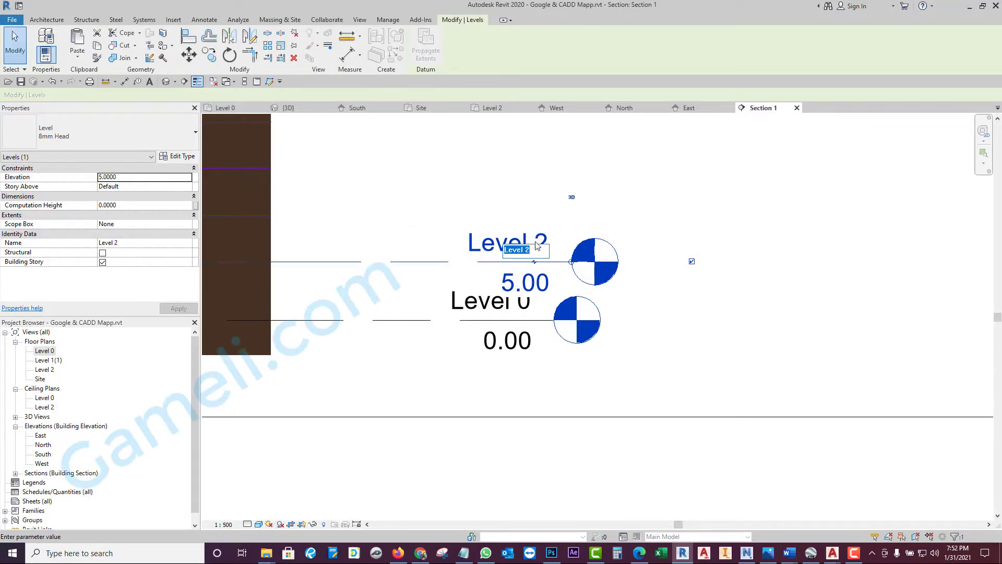
key(Return)
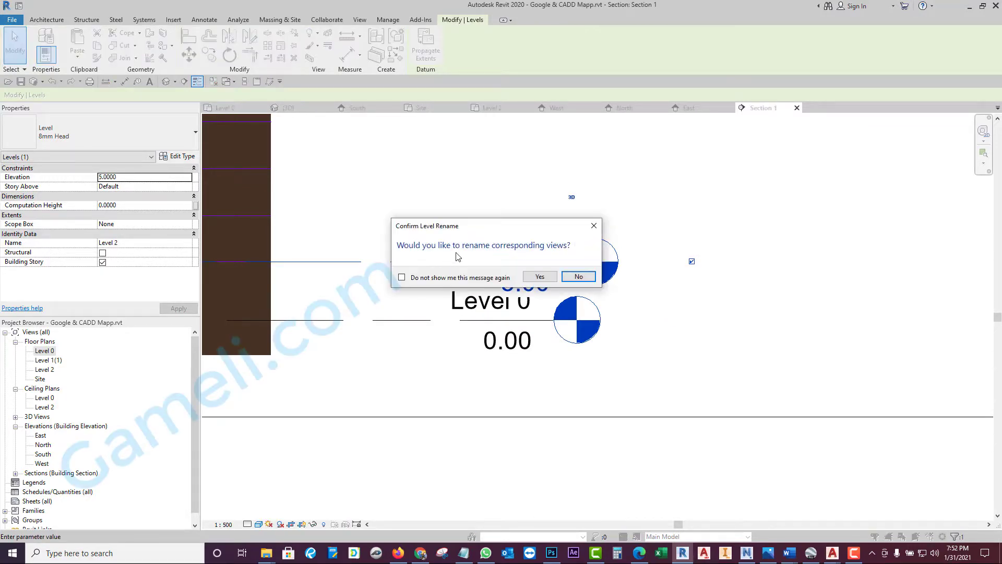
click(539, 277)
click(665, 324)
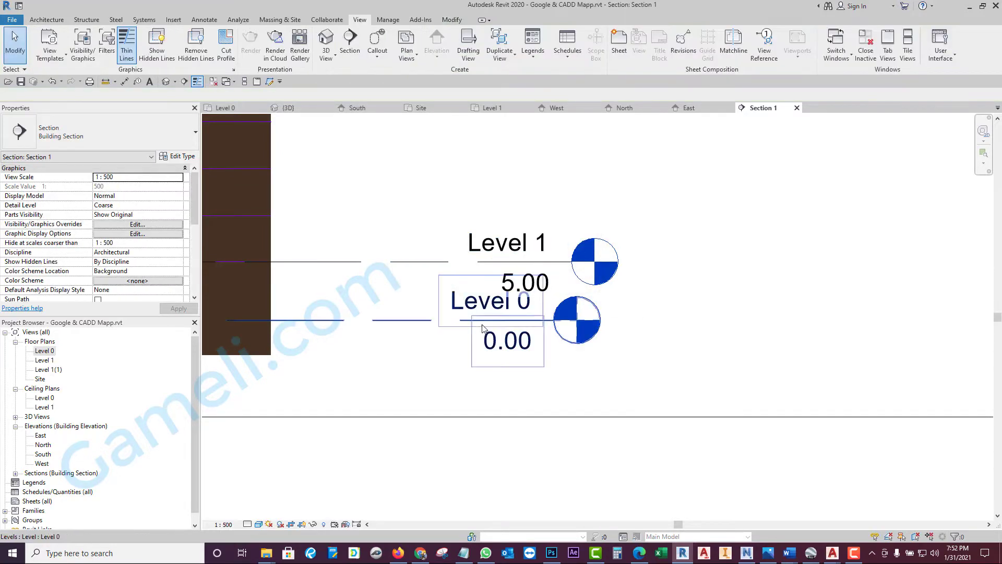
Step: Extend the end of the Level 0 line outward beyond the Level 1 head to separate the two level labels
click(551, 322)
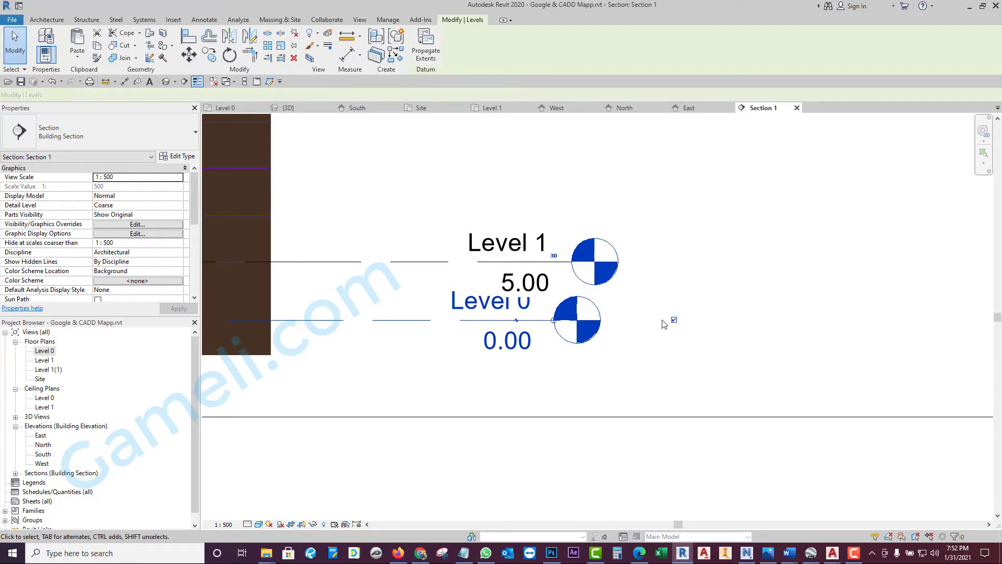
scroll(552, 324, down, 1)
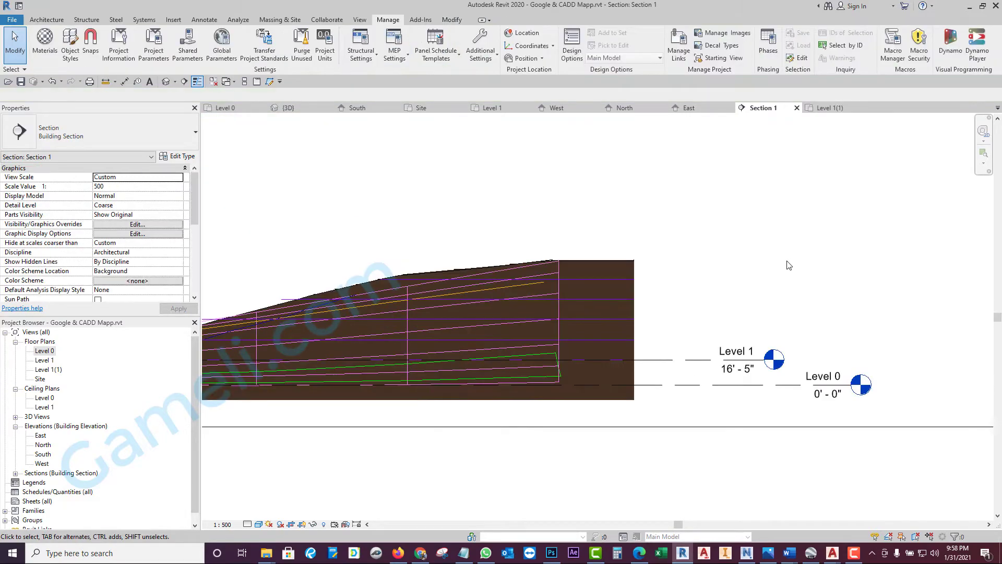
middle_drag(789, 265, 779, 227)
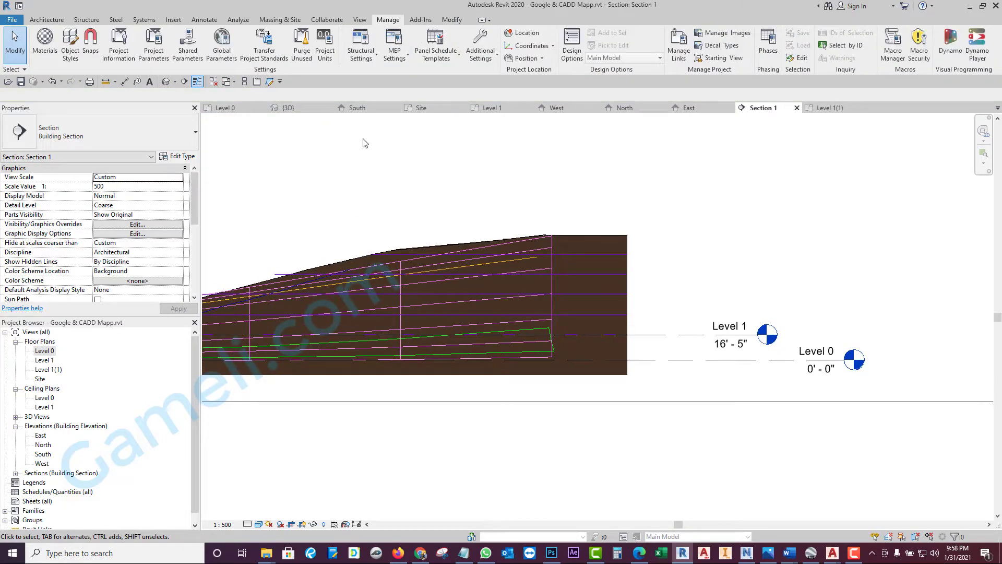
Step: Examine the parking stalls and vehicles placed over the aerial image in the Level 0 floor plan, including the delivery van
click(224, 108)
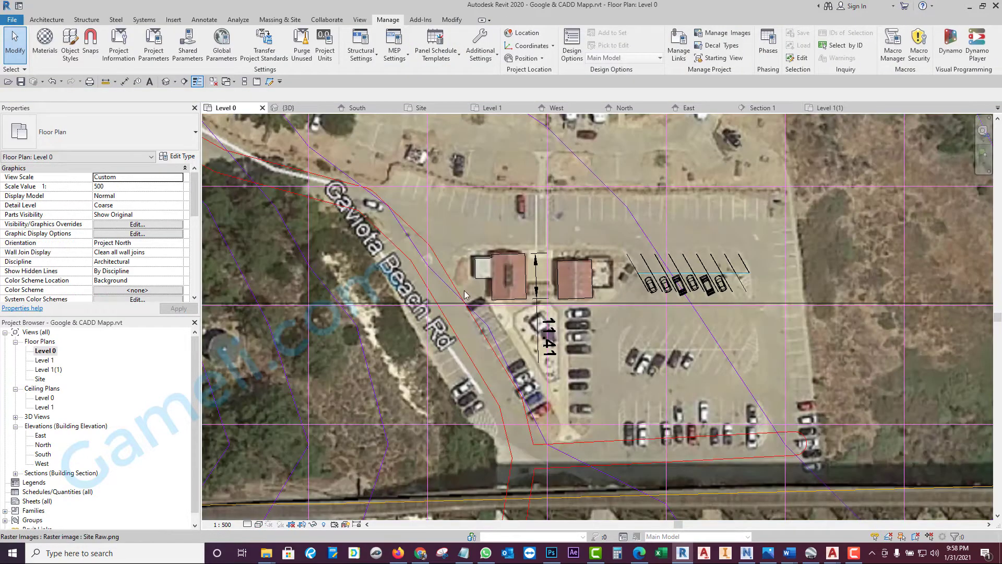
scroll(466, 295, down, 2)
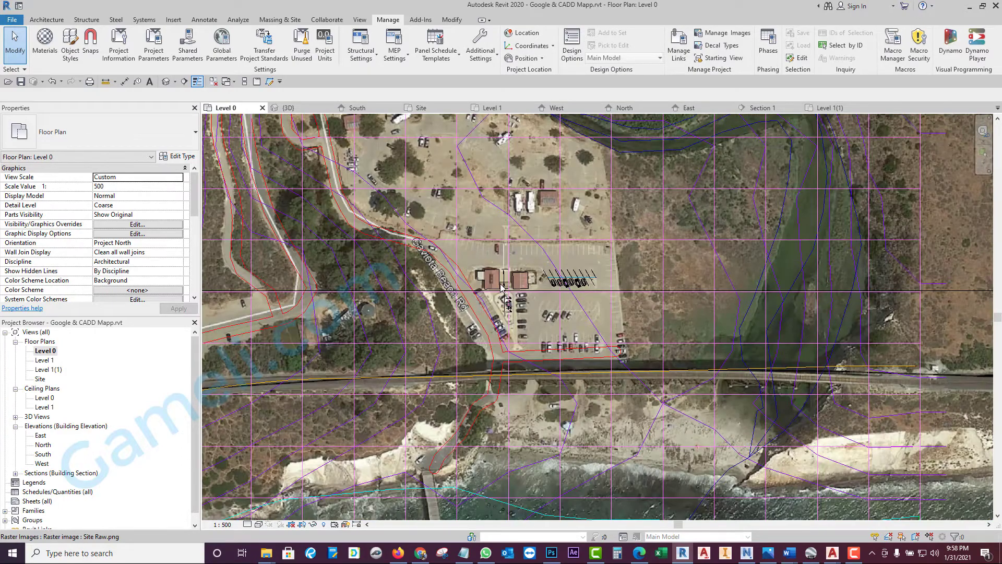
scroll(502, 285, up, 5)
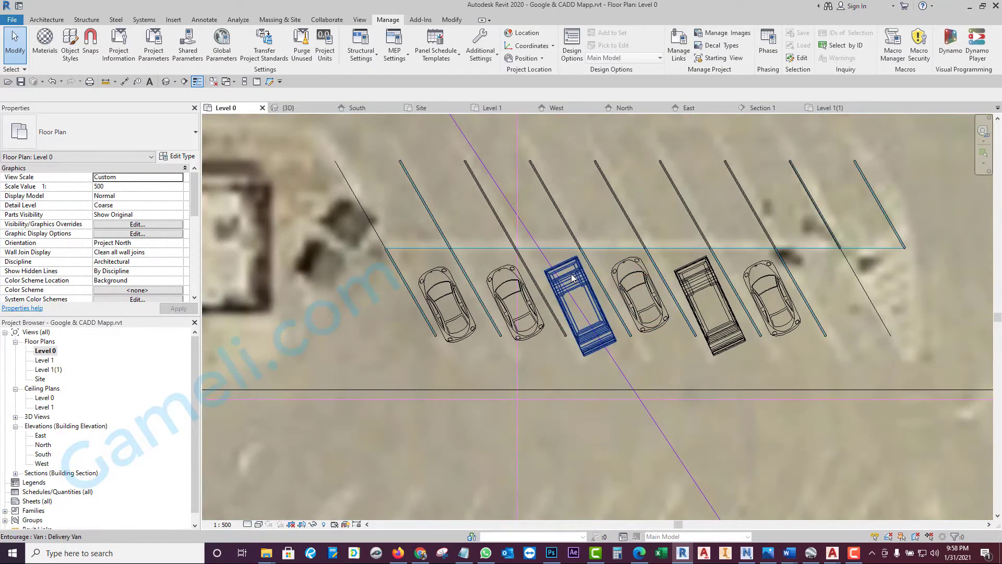
click(572, 278)
scroll(519, 257, down, 2)
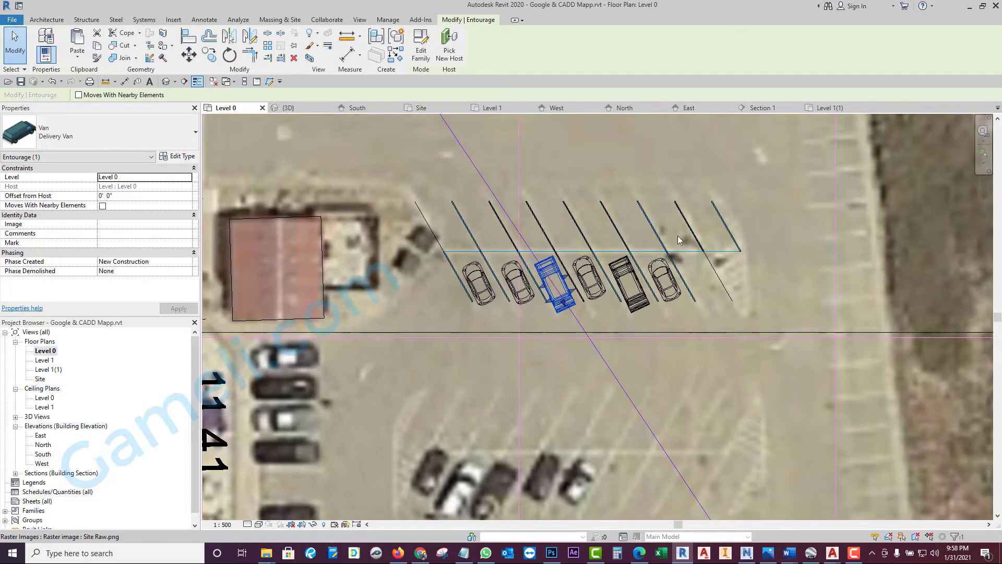
scroll(680, 240, down, 3)
scroll(544, 312, up, 1)
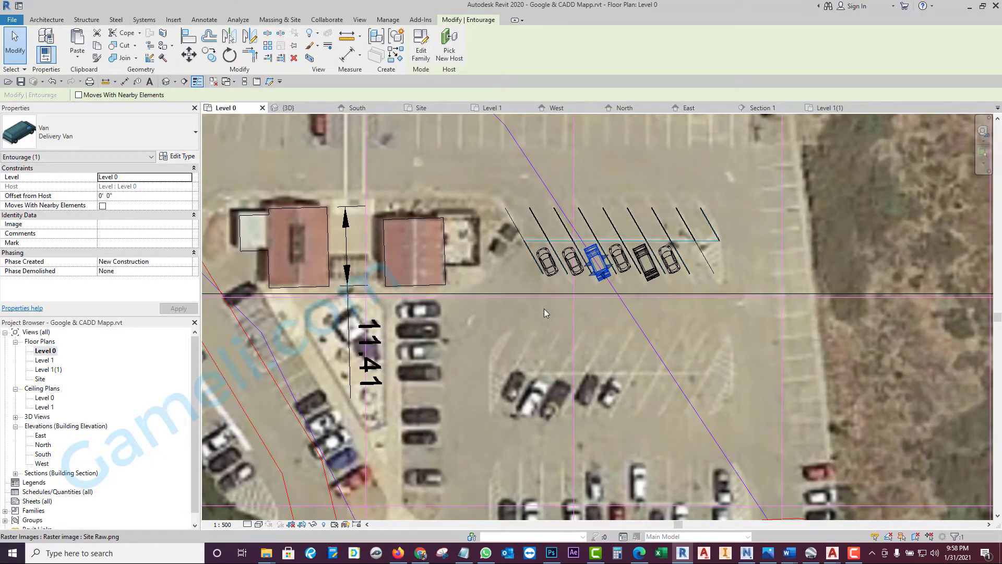
scroll(543, 312, down, 2)
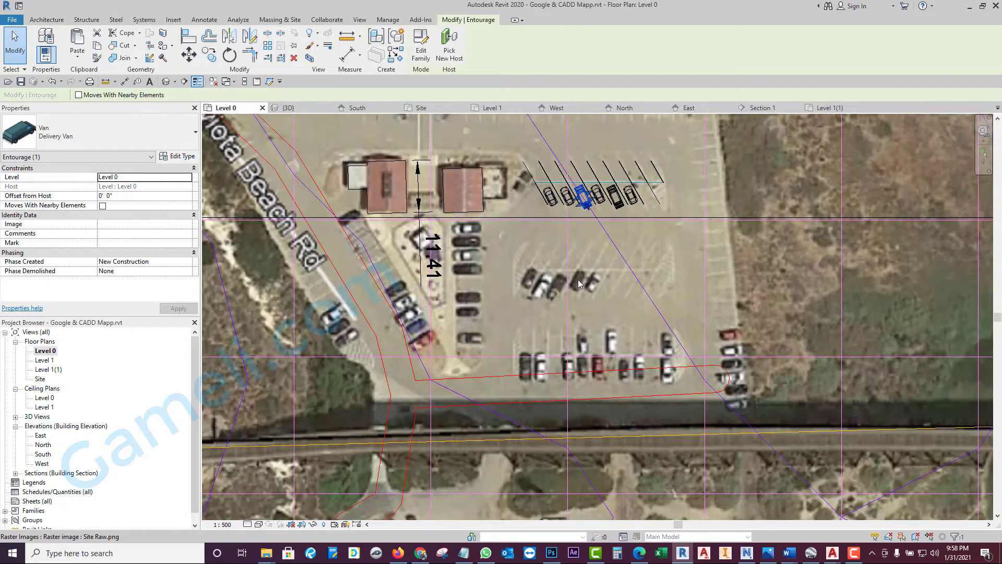
middle_drag(562, 200, 573, 200)
scroll(527, 205, up, 2)
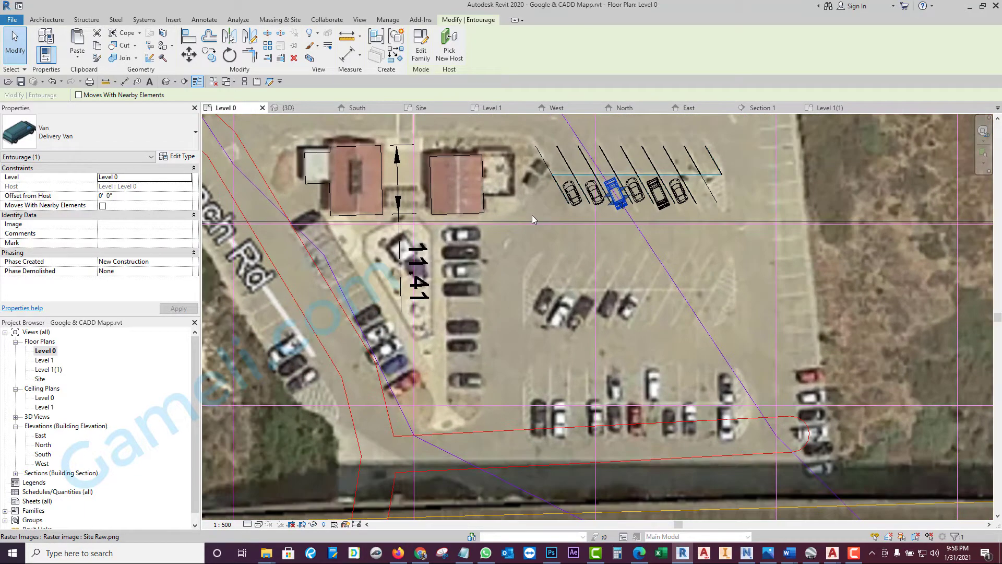
Step: Start a floor on Level 0 and trace its boundary along the parking lot's south edge and up Gaviota Beach Rd
click(46, 19)
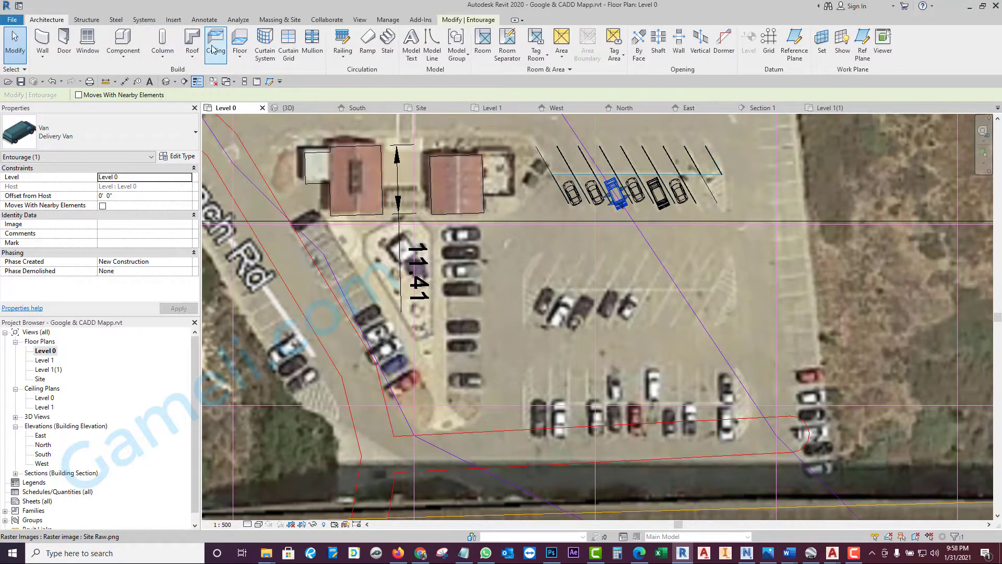
click(235, 42)
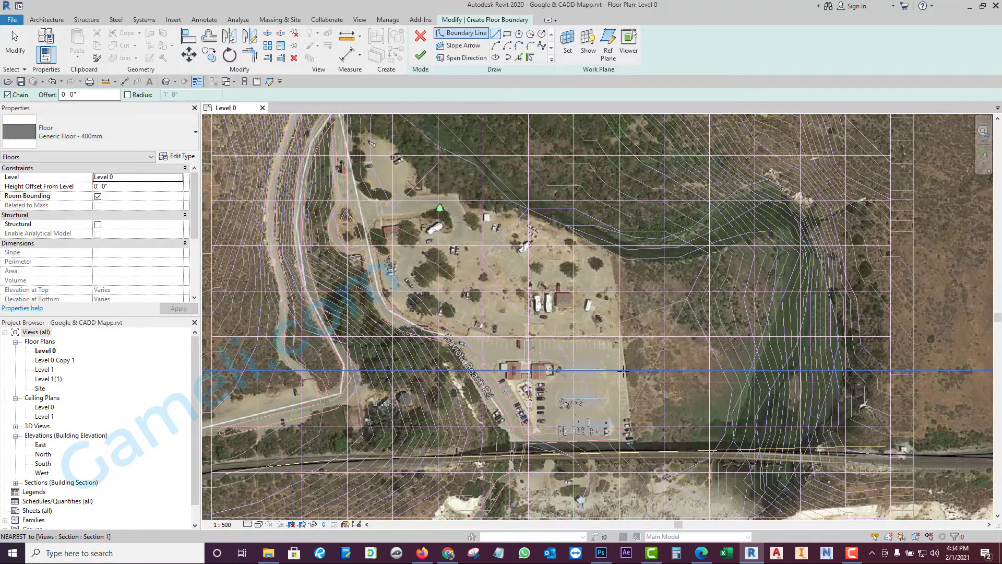
scroll(610, 276, up, 2)
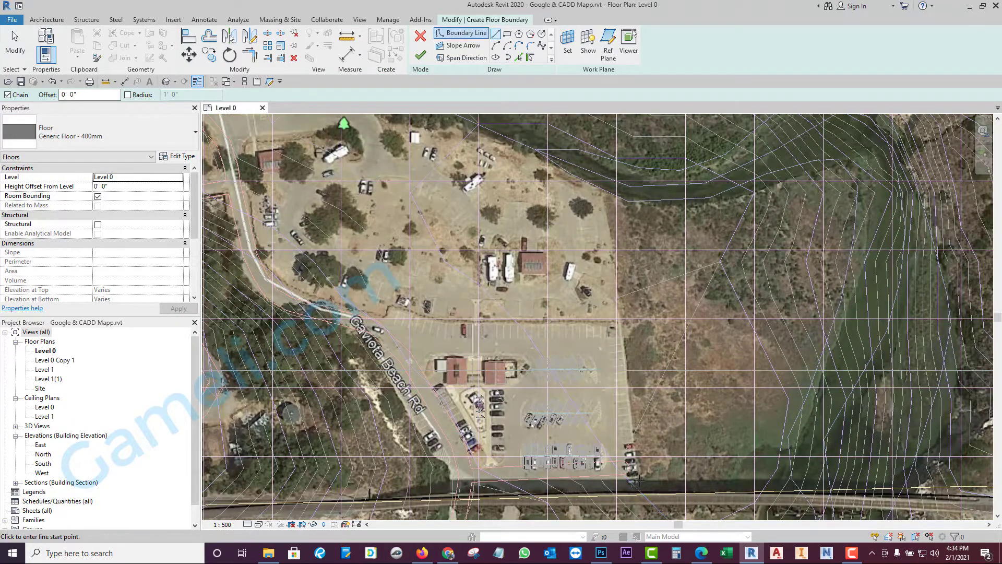
click(620, 485)
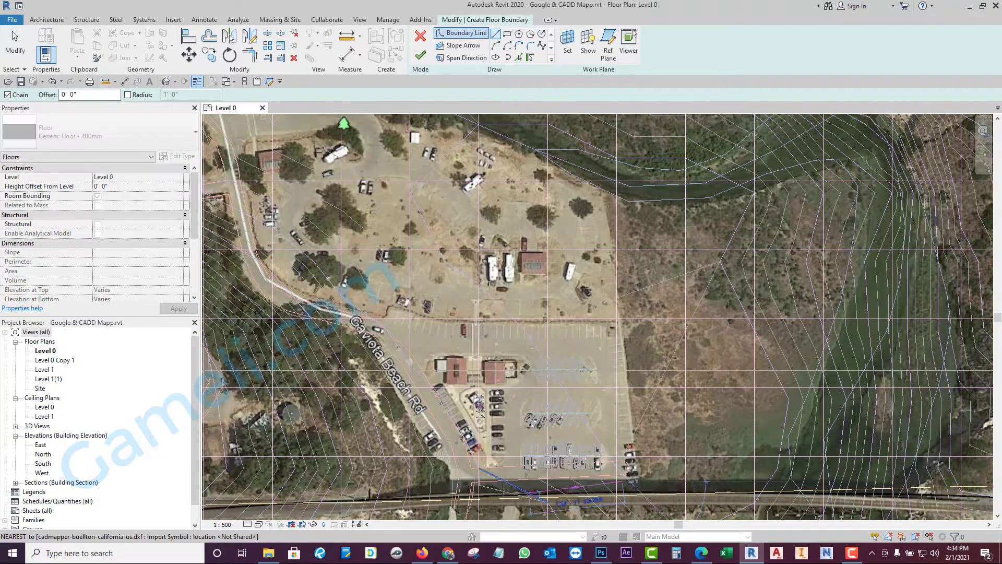
click(452, 480)
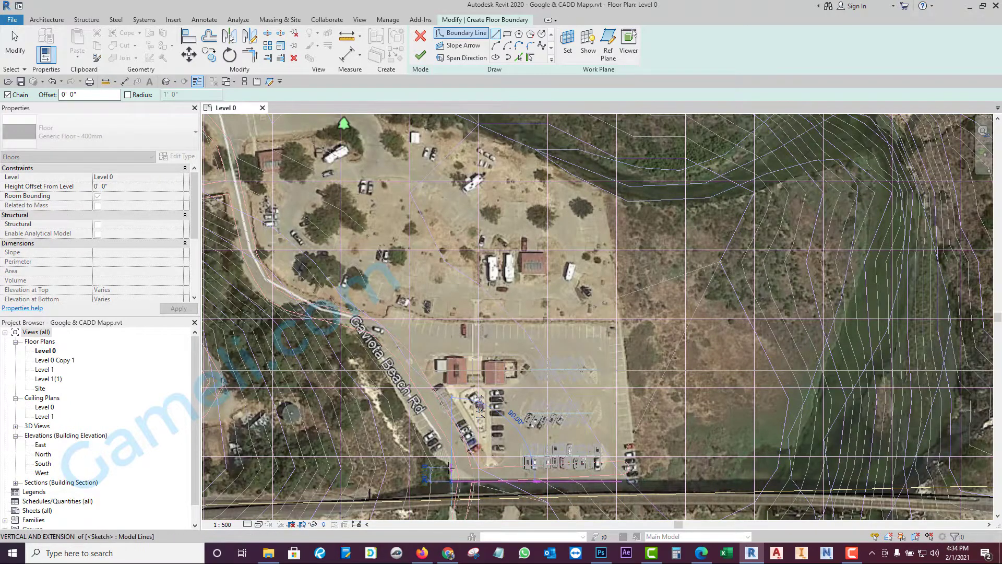
click(432, 456)
click(356, 328)
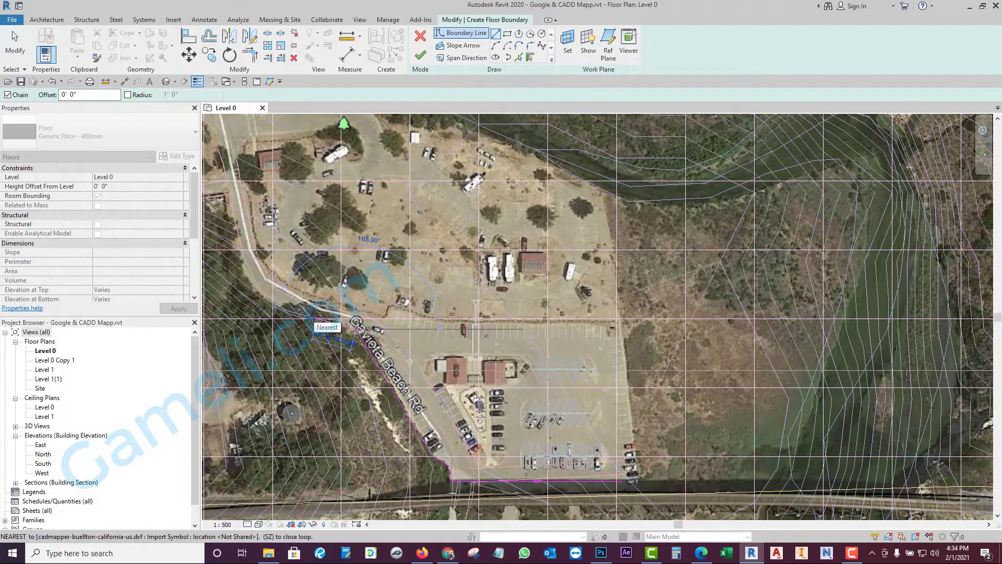
key(Escape)
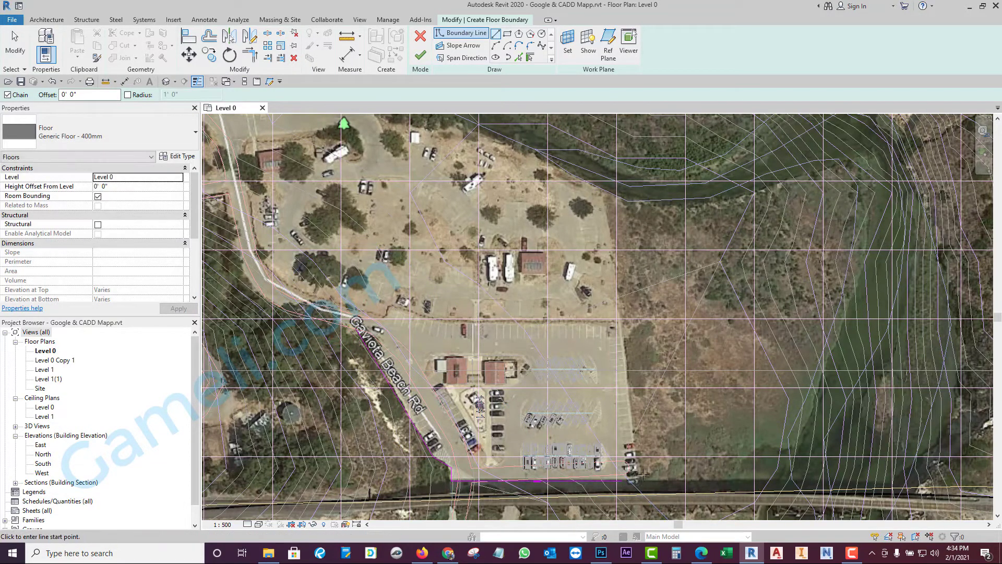
Step: Trace the floor boundary along the parking lot's east edge and finish the closed floor sketch
click(639, 475)
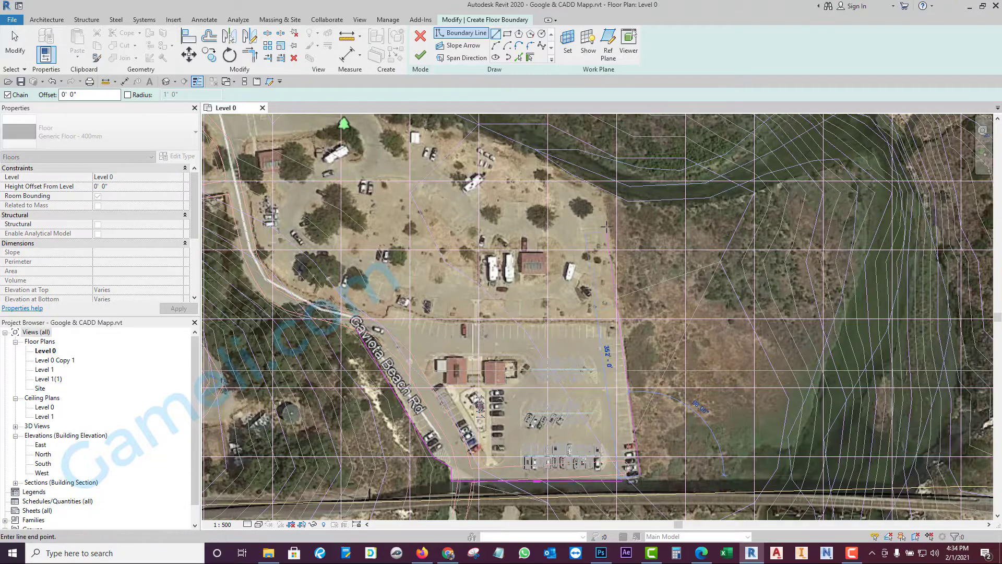
click(601, 192)
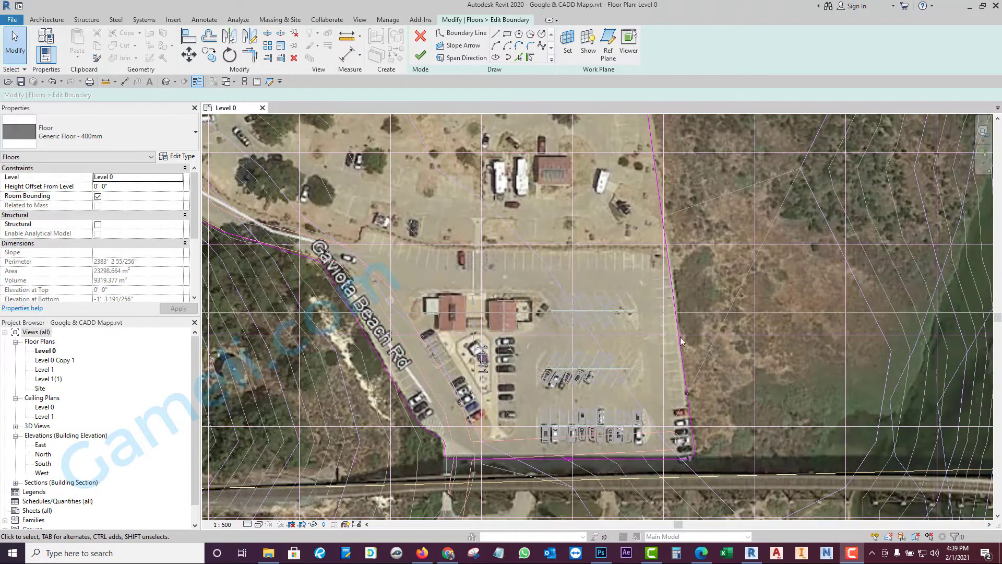
scroll(455, 328, down, 3)
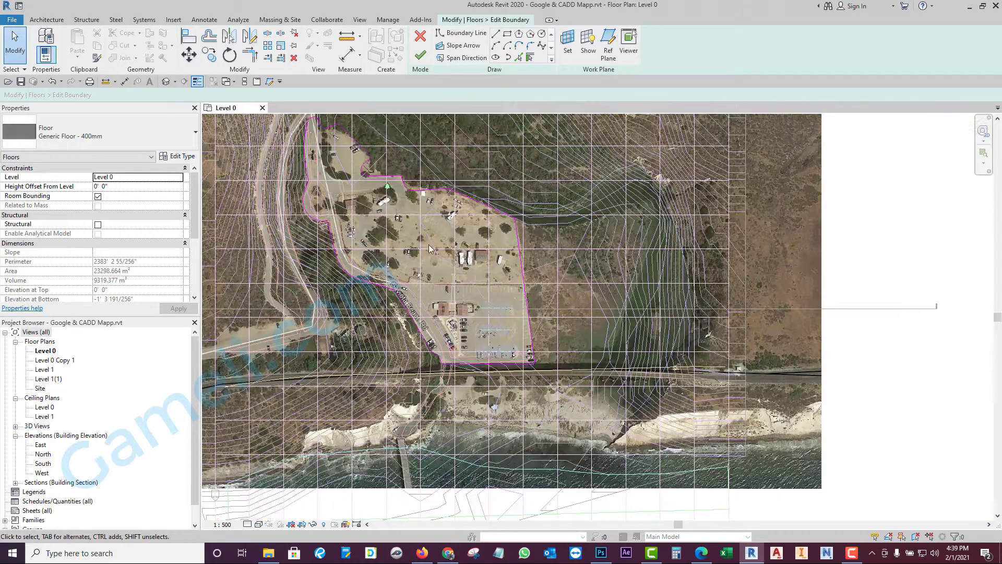
click(421, 55)
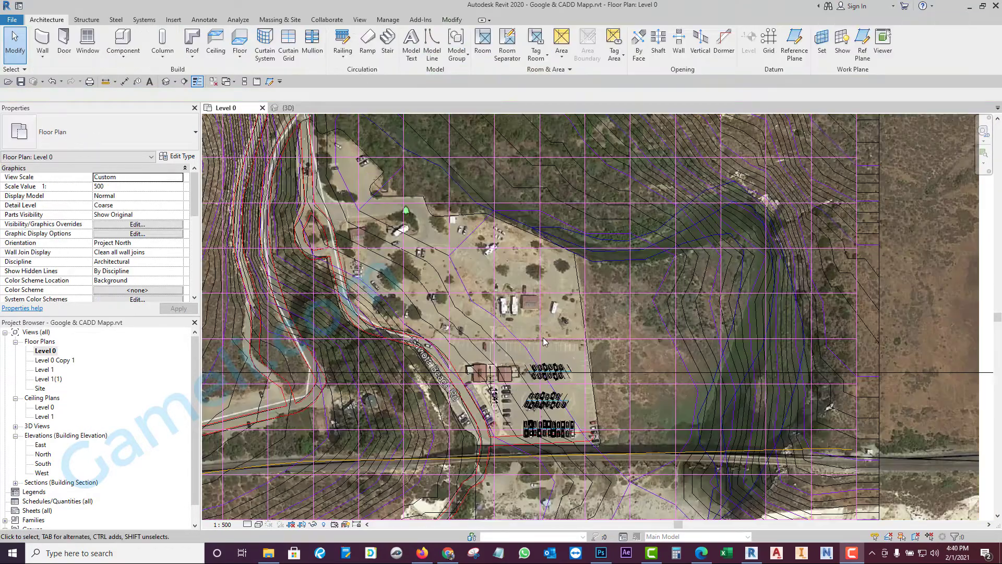
Step: Select the parking lot floor and, in Section 1, move it straight up to the ground beneath the vehicles
scroll(540, 335, down, 1)
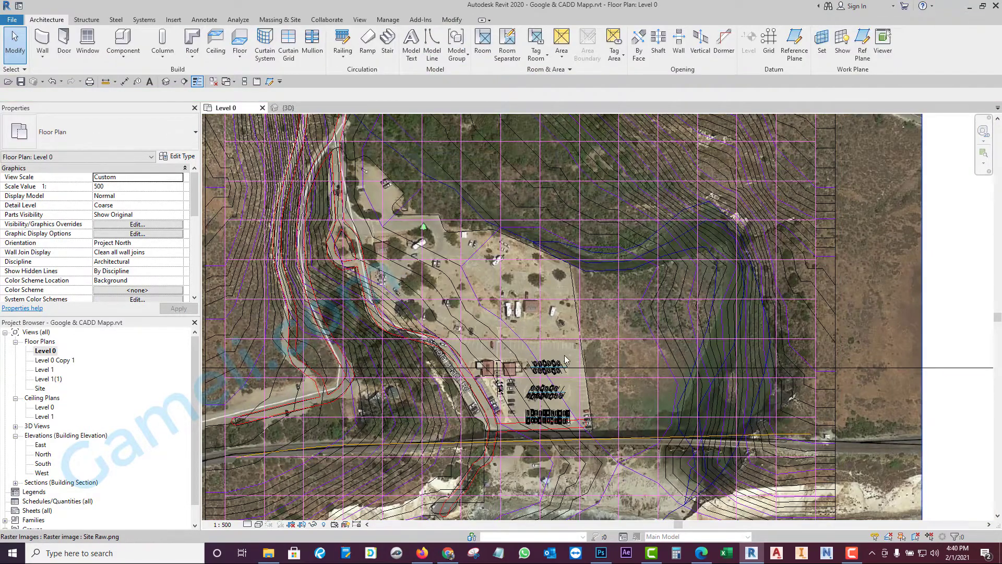
click(288, 108)
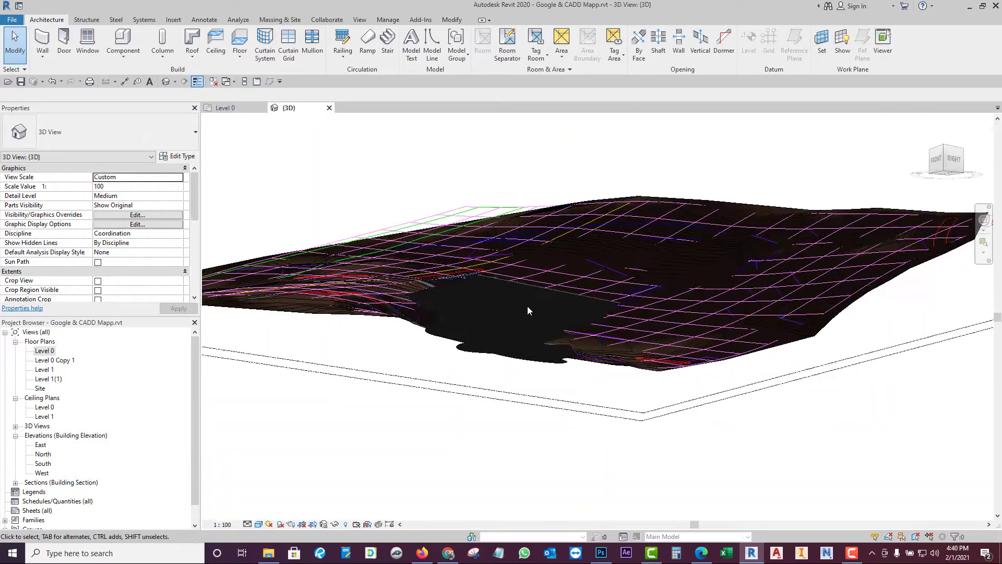
scroll(527, 310, up, 3)
click(583, 351)
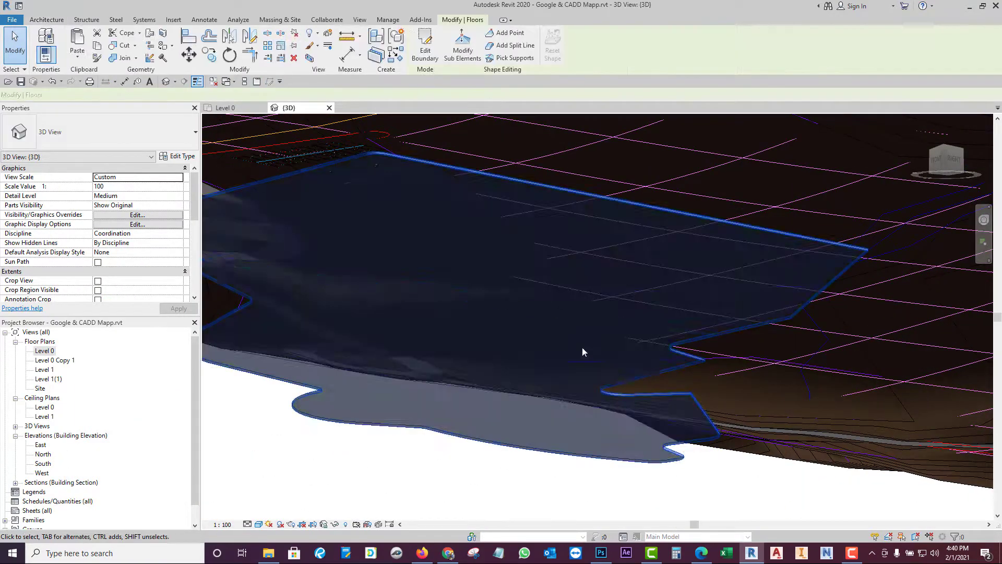
shift+middle_drag(583, 352, 43, 371)
scroll(51, 497, down, 1)
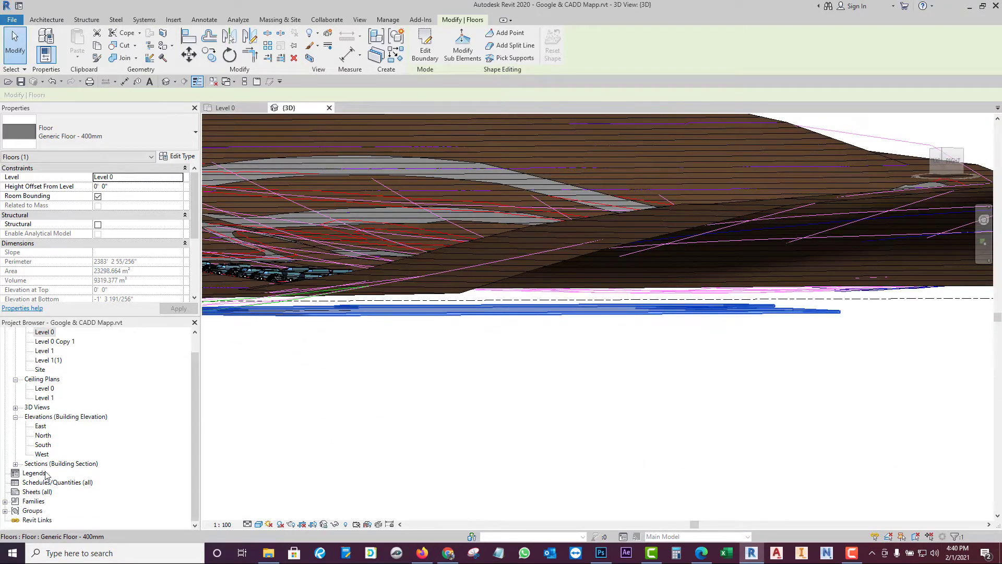
double_click(48, 472)
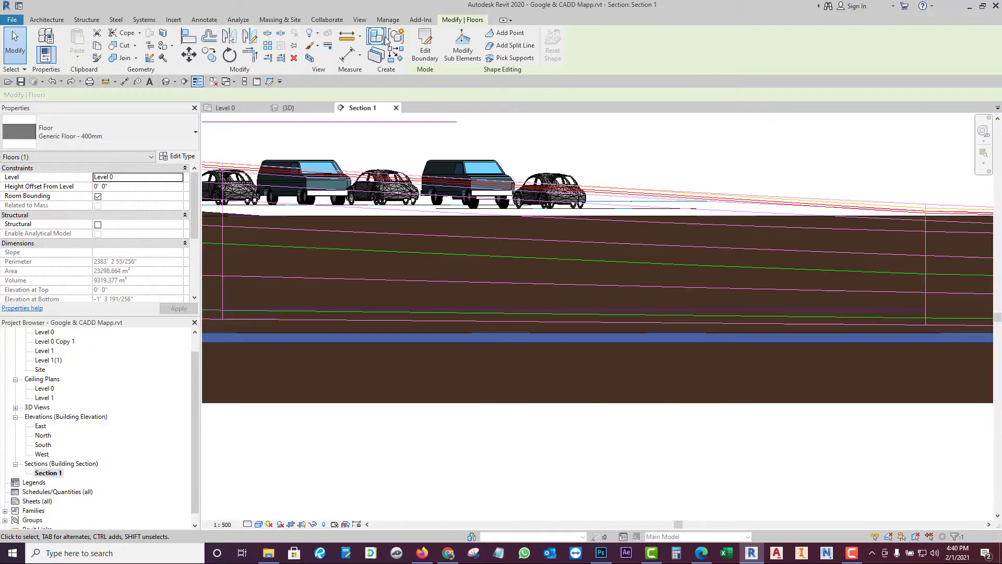
click(192, 56)
click(516, 332)
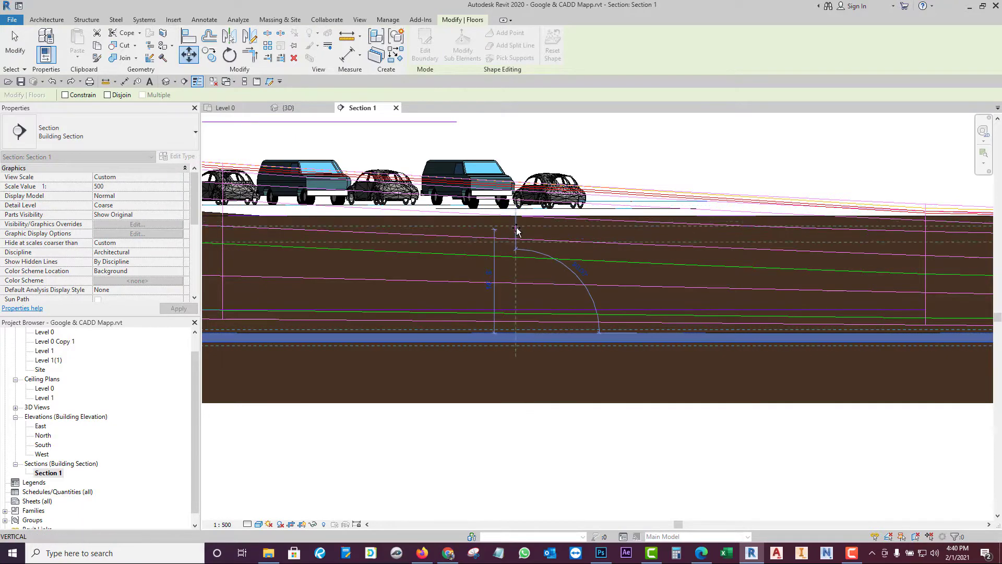
click(514, 206)
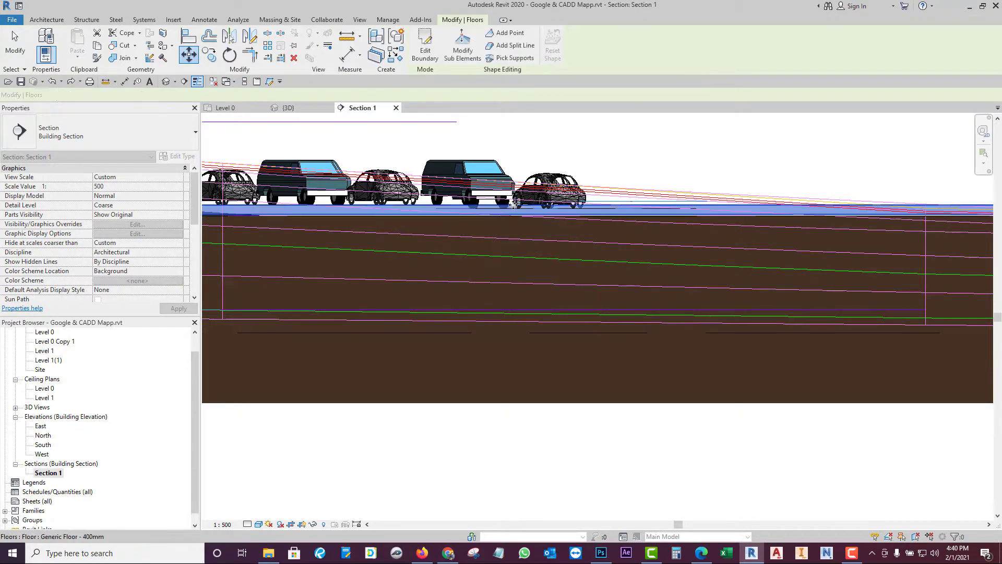
Step: Start a building pad on Level 0 in the 3D view and set the visual style to Hidden Line
click(166, 81)
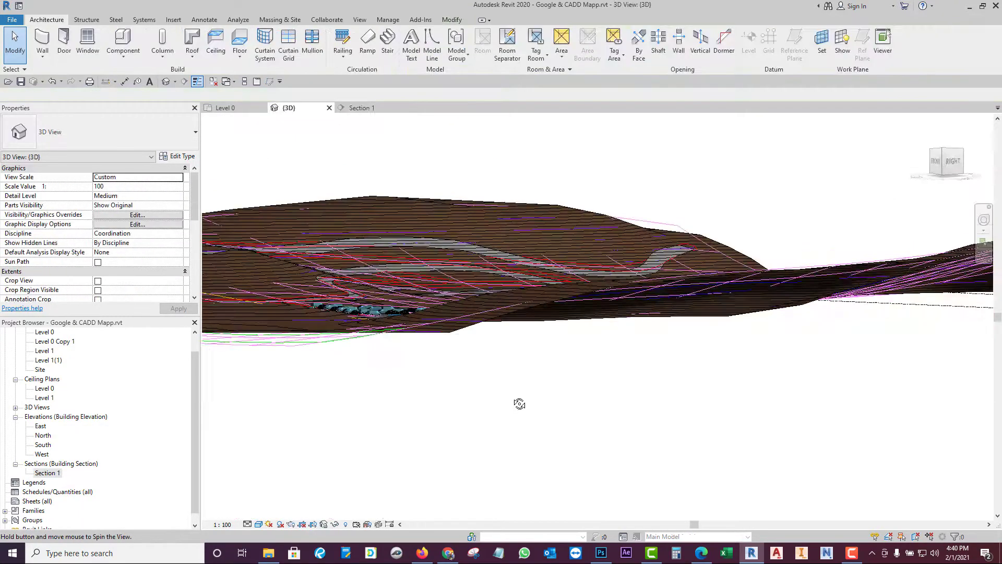
scroll(477, 338, up, 5)
scroll(477, 338, down, 5)
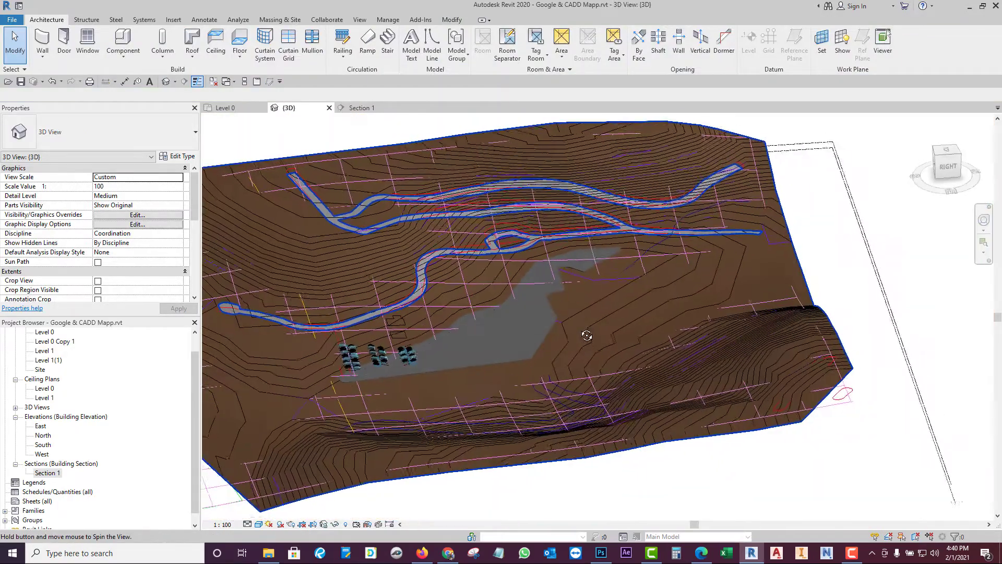
shift+middle_drag(477, 338, 447, 359)
scroll(447, 360, up, 5)
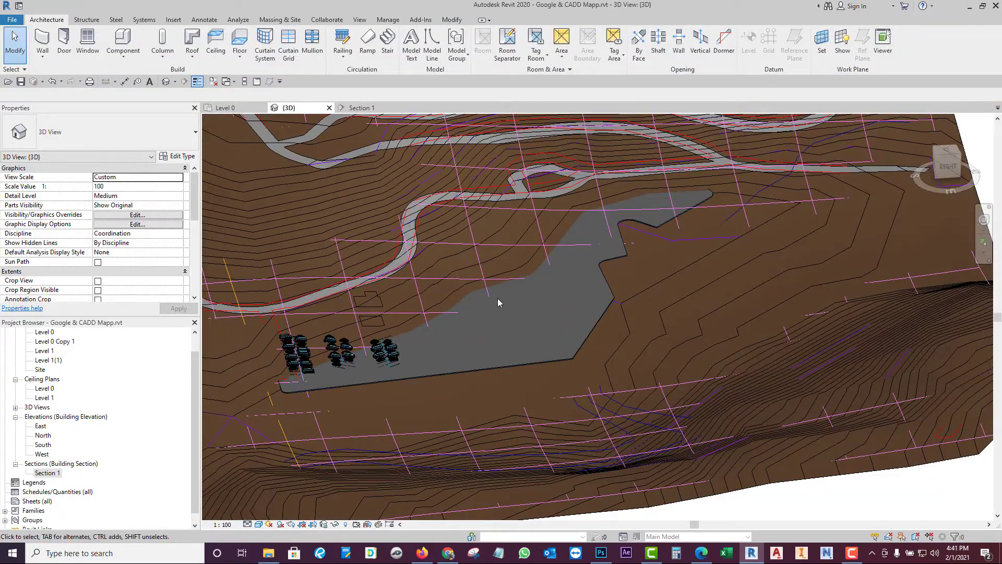
scroll(528, 307, down, 5)
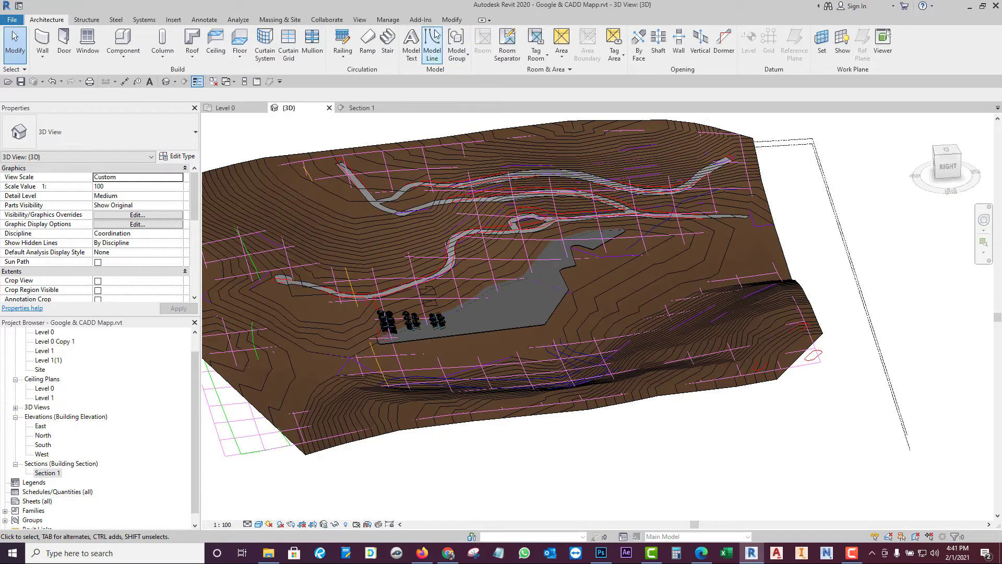
click(280, 21)
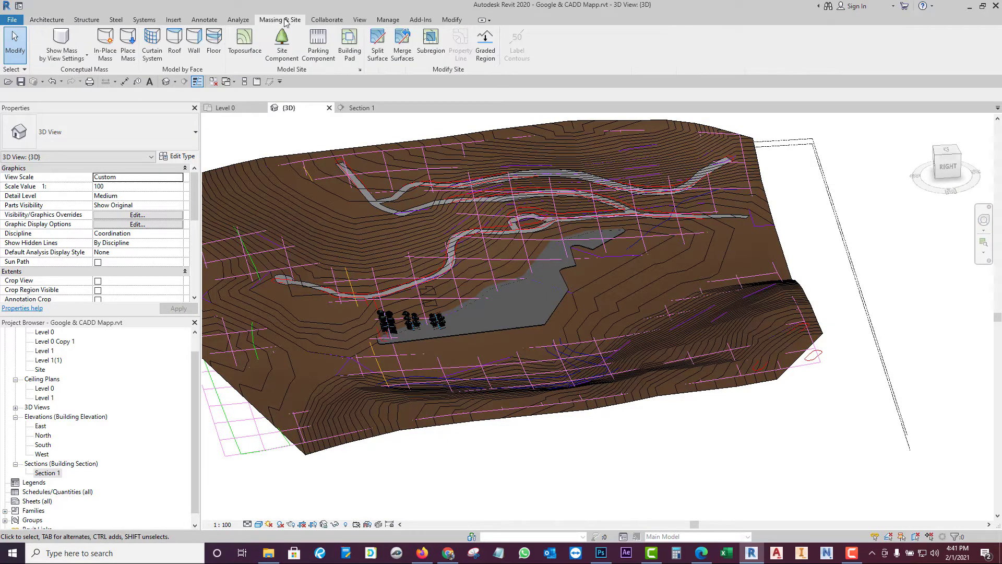
click(349, 41)
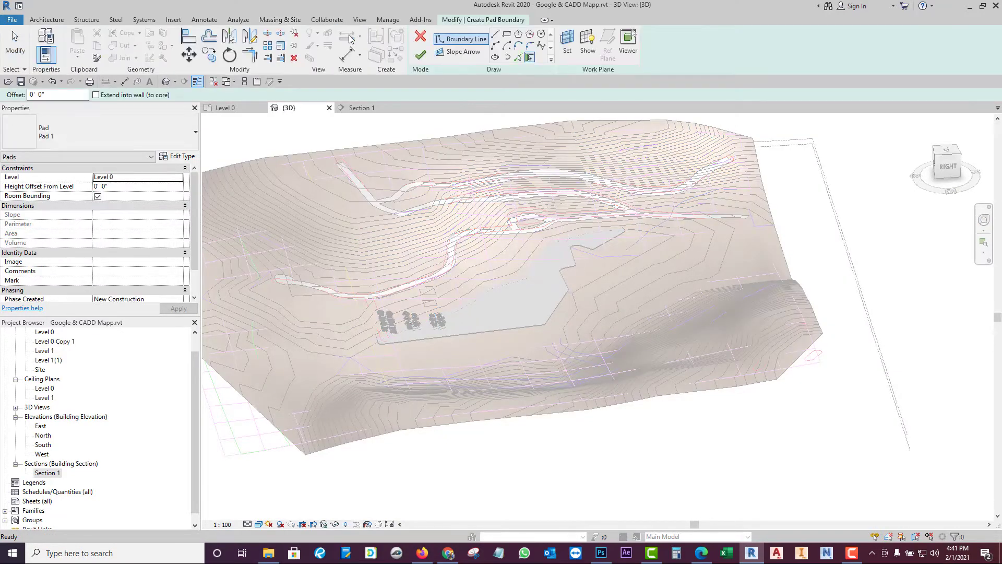
scroll(556, 321, up, 3)
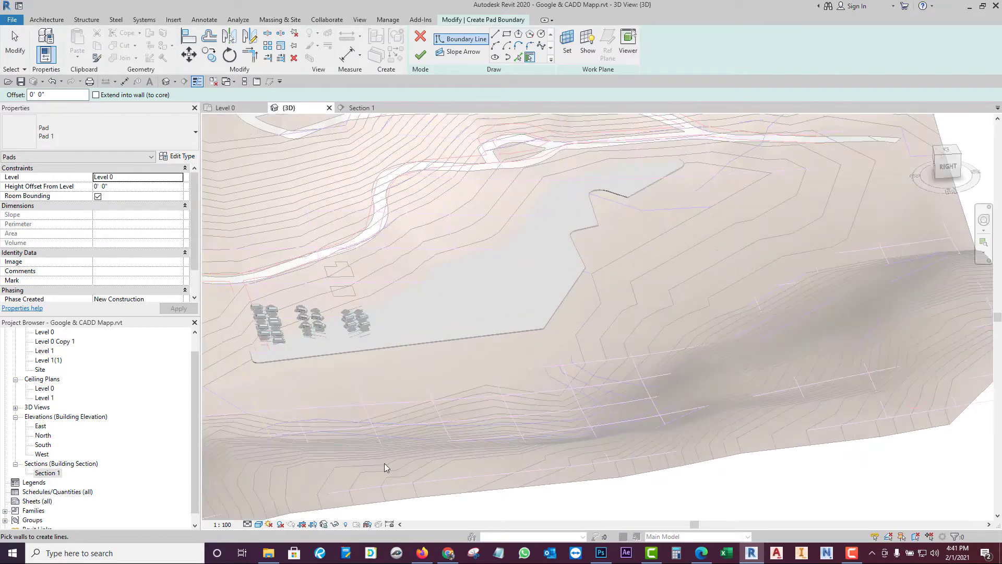
click(260, 525)
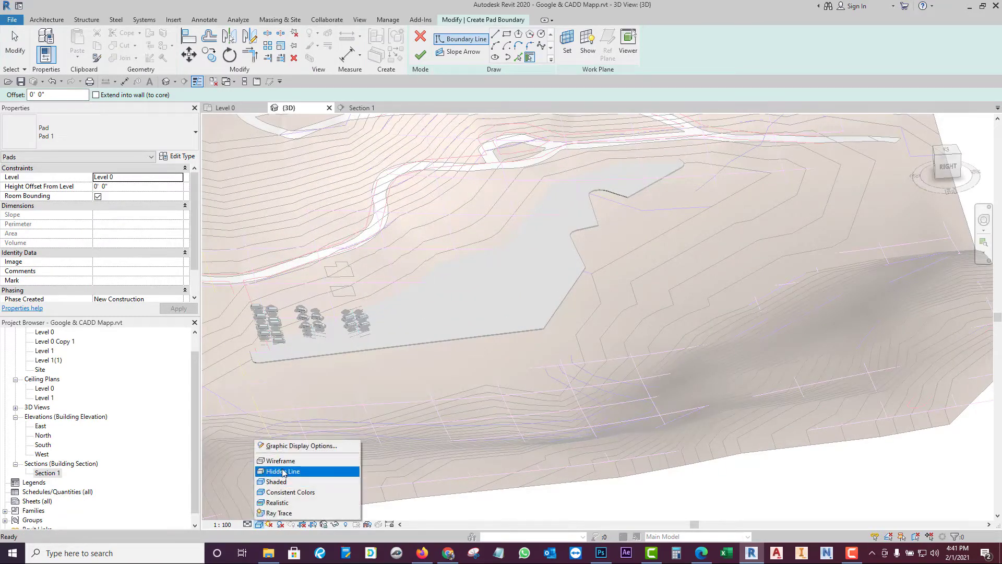
click(285, 471)
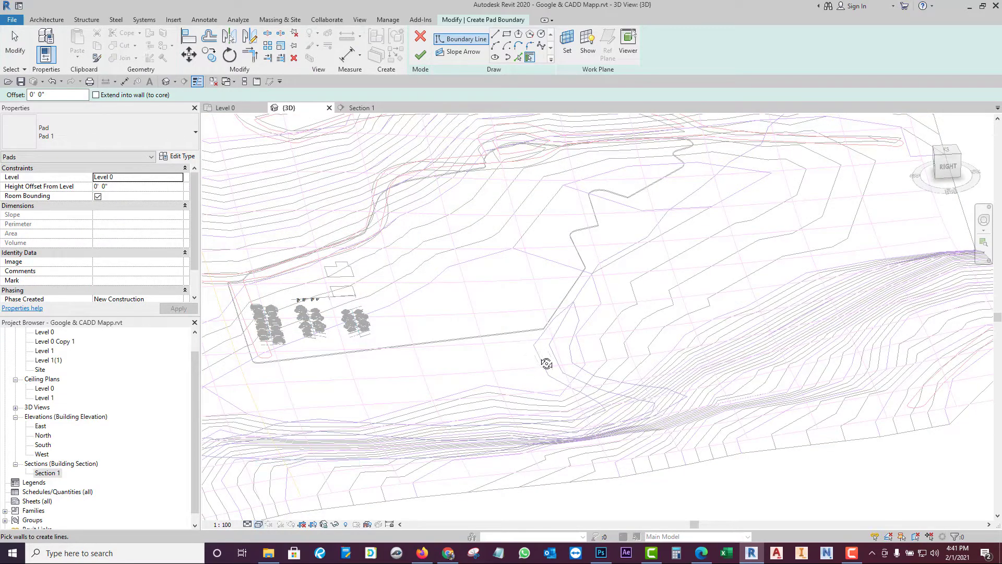
shift+middle_drag(546, 363, 357, 287)
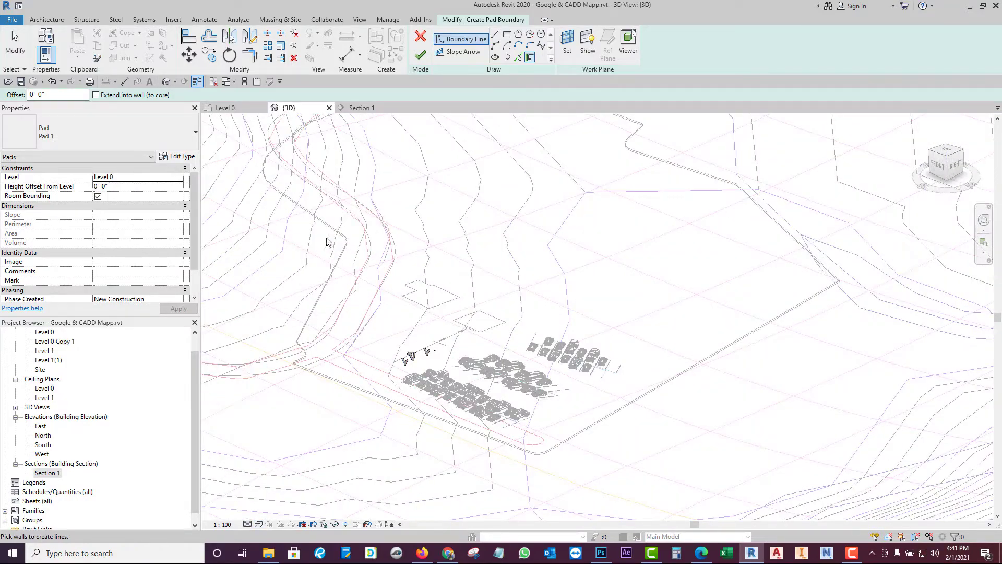
scroll(496, 345, down, 2)
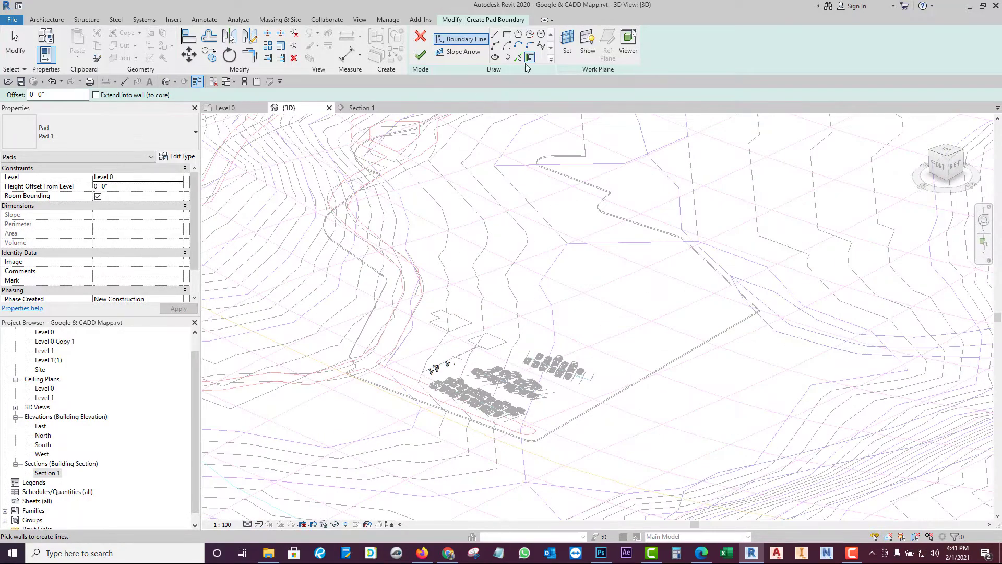
Step: Pick the parking lot floor's entire edge chain as the pad boundary and finish the pad
click(517, 57)
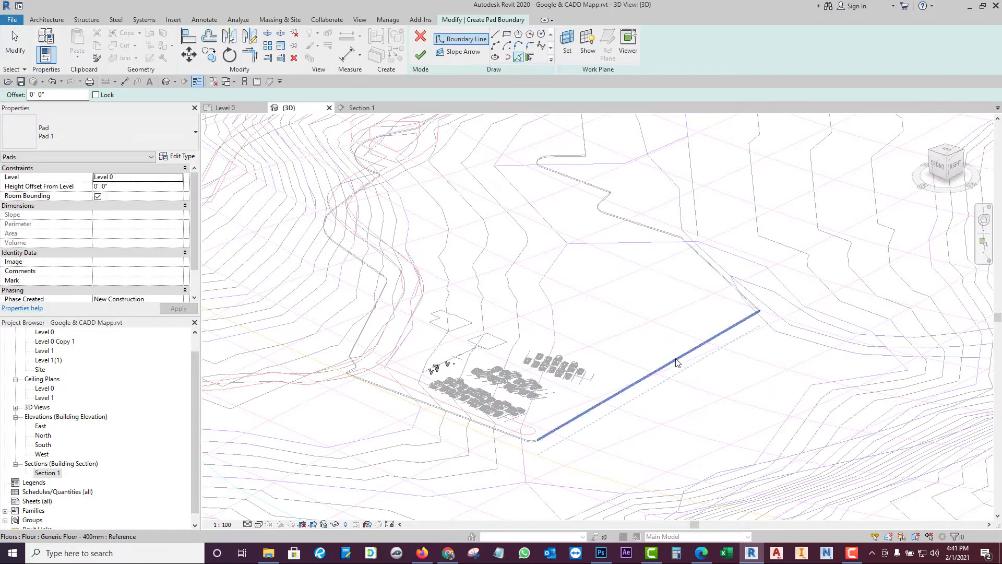
key(Tab)
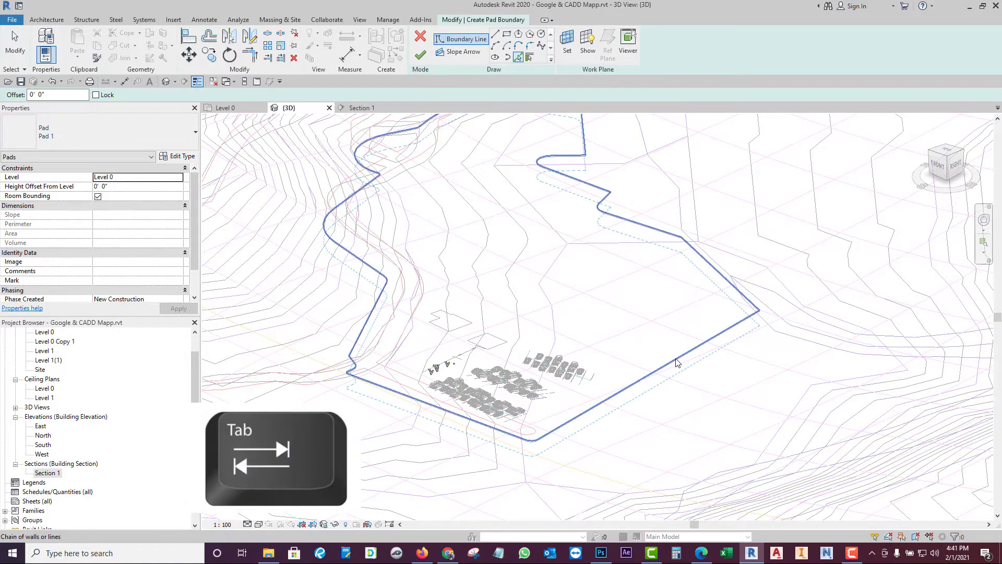
click(677, 361)
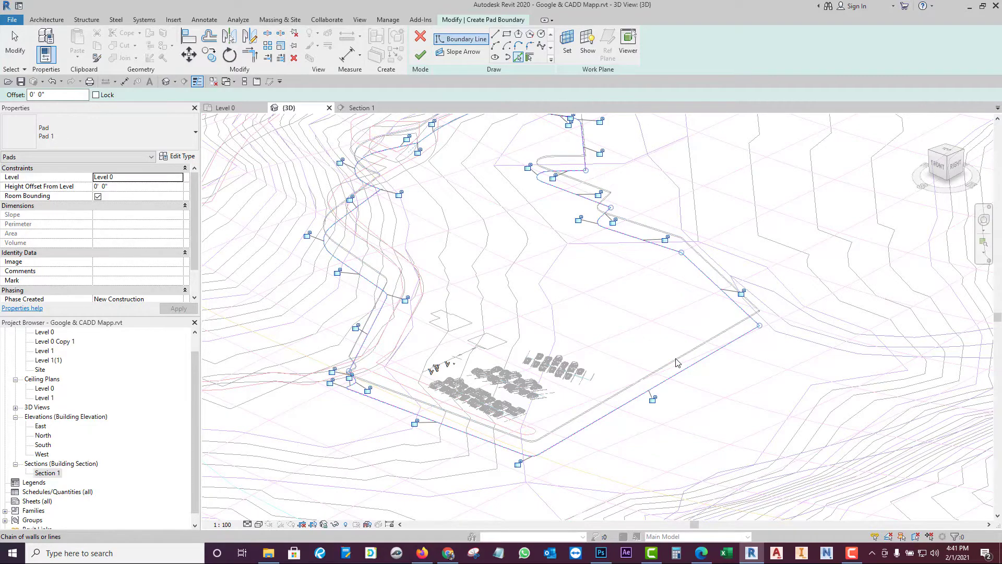
mouse_move(676, 361)
shift+middle_down()
mouse_move(568, 306)
mouse_move(566, 134)
shift+middle_up()
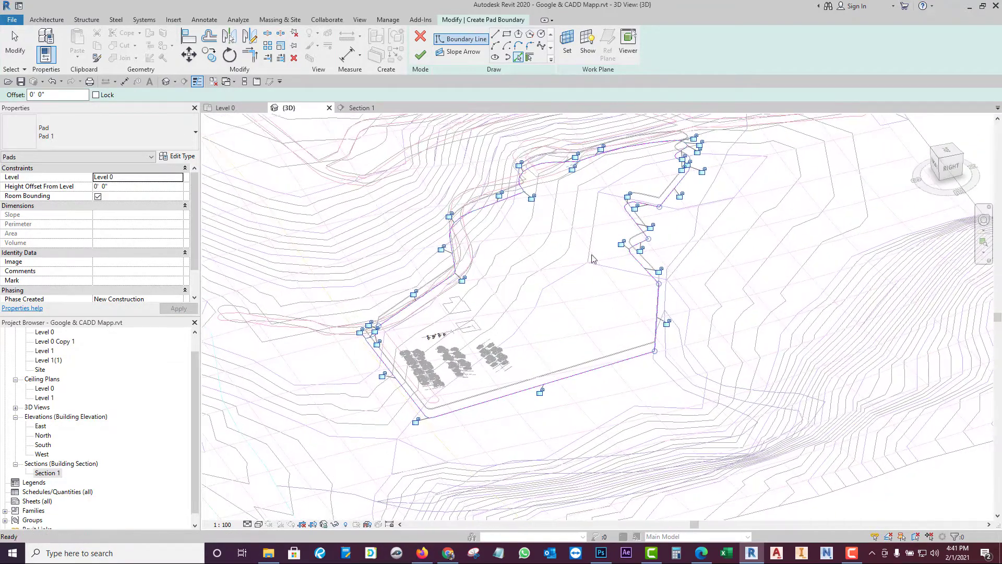
click(422, 55)
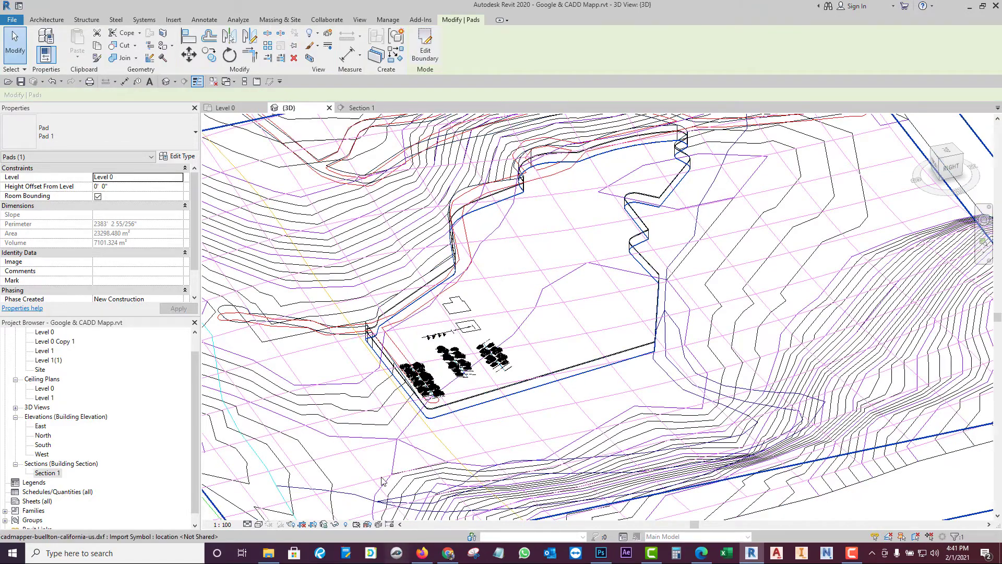
Step: Set the 3D view's visual style to Shaded and inspect how the pad cuts into the surrounding topography
click(259, 524)
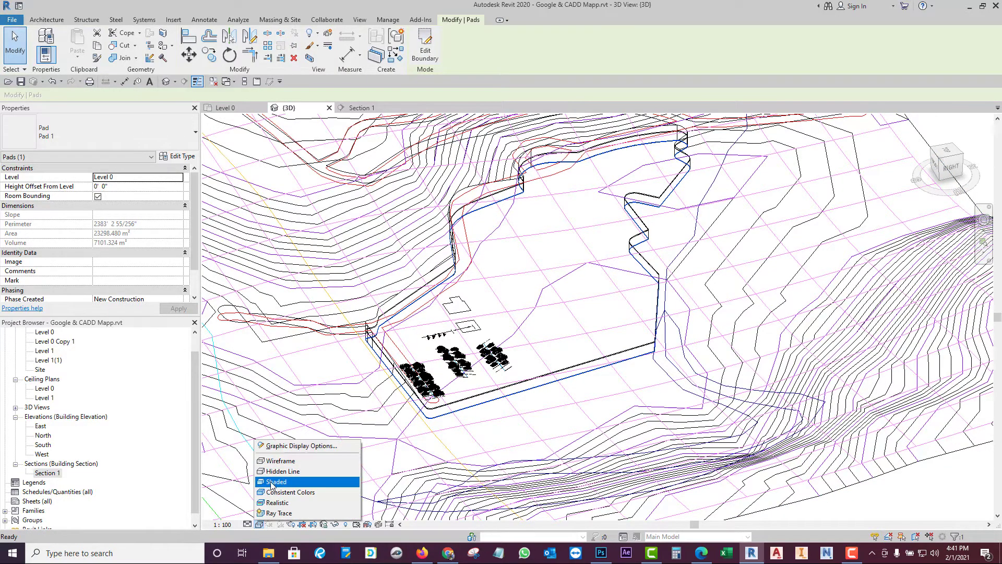
click(271, 481)
shift+middle_drag(450, 380, 442, 289)
scroll(598, 266, up, 1)
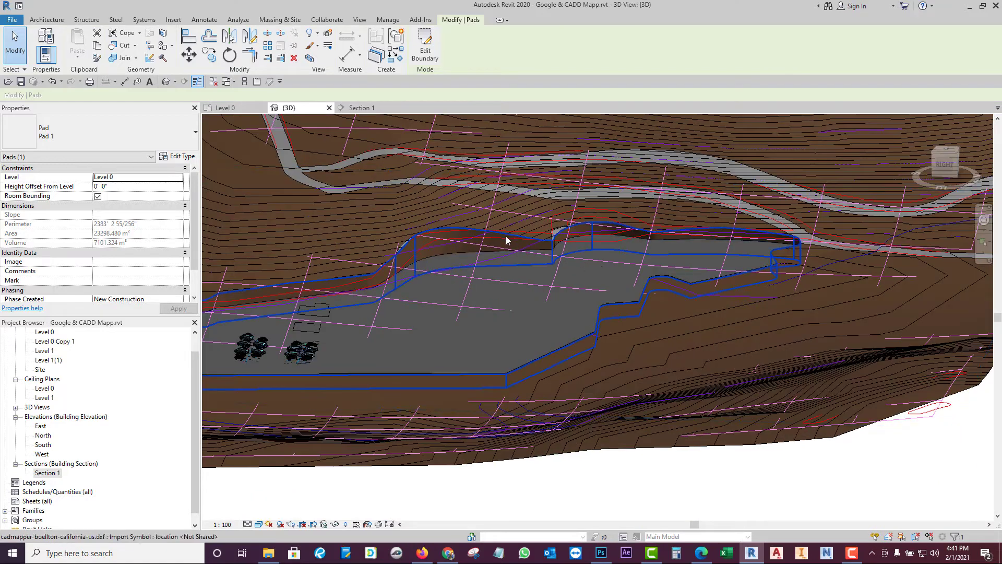
scroll(519, 261, down, 3)
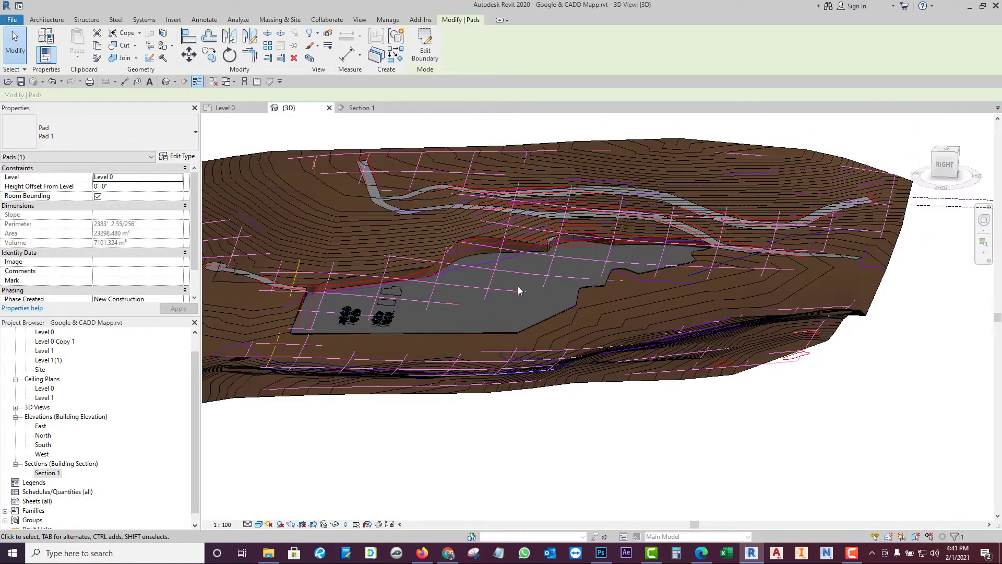
scroll(552, 294, up, 3)
scroll(551, 296, down, 3)
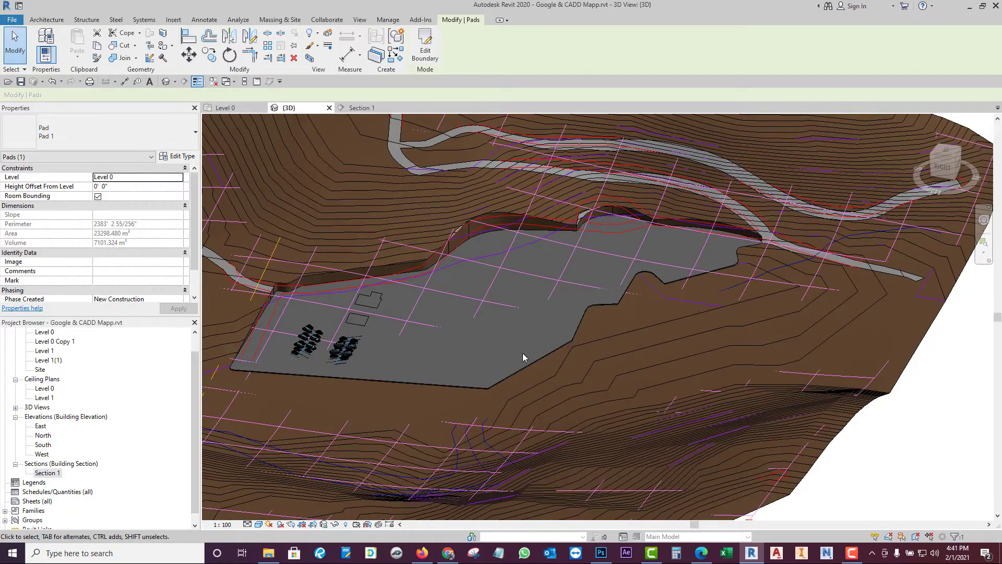
scroll(522, 352, up, 3)
shift+middle_drag(549, 299, 520, 348)
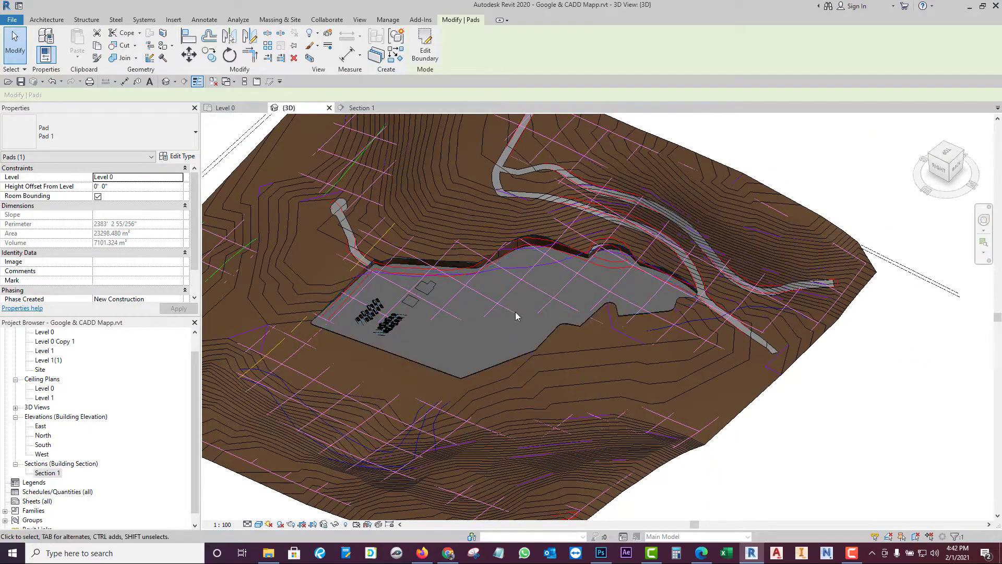
Step: Edit the parking lot floor's boundary and add a slope arrow about 514' long from its east corner to the road-side edge's midpoint
click(544, 251)
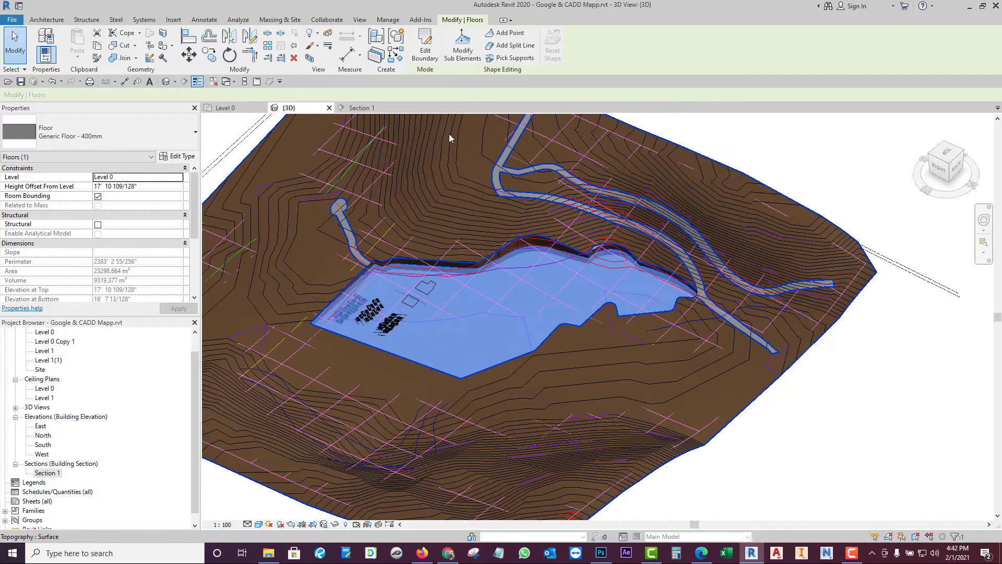
click(427, 50)
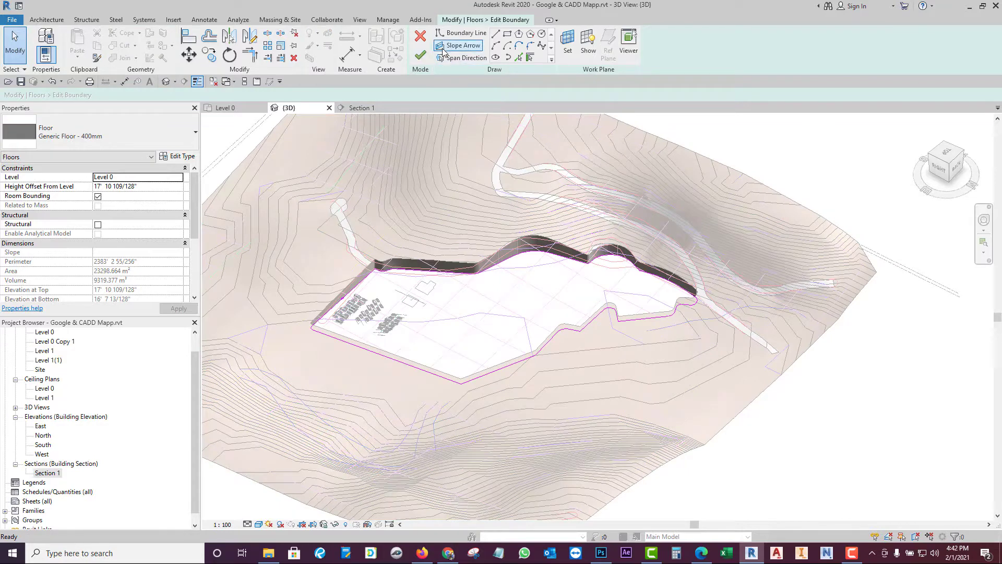
click(454, 46)
click(441, 378)
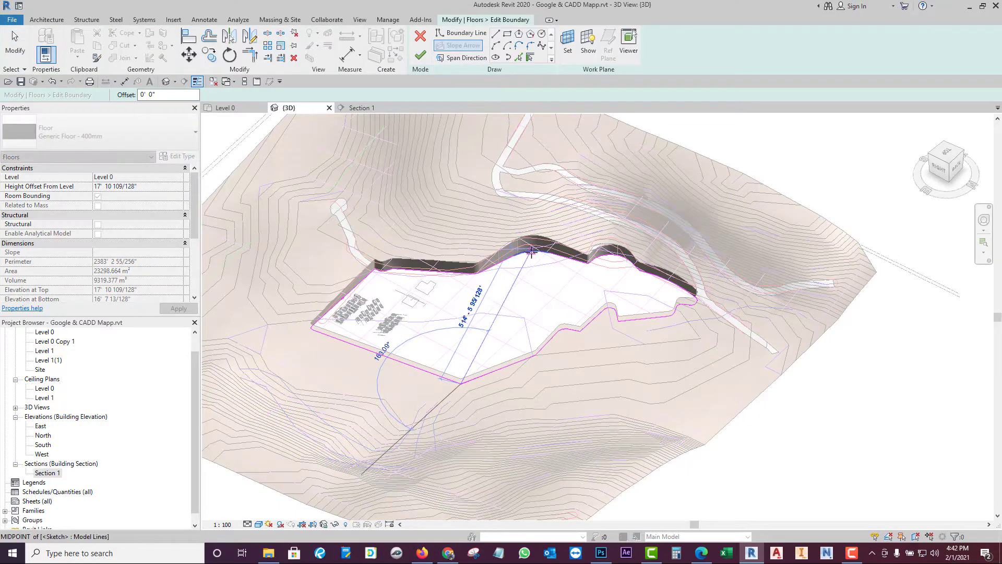
click(531, 252)
key(Escape)
key(Escape)
Step: Set the slope arrow's height offset at head to 9' 0" and finish the floor boundary edit
click(148, 196)
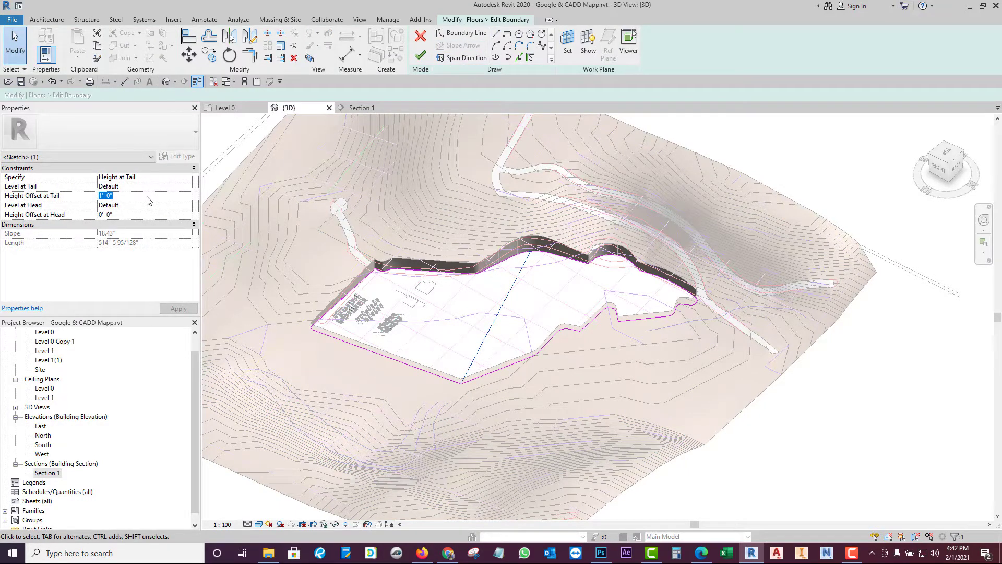
click(142, 215)
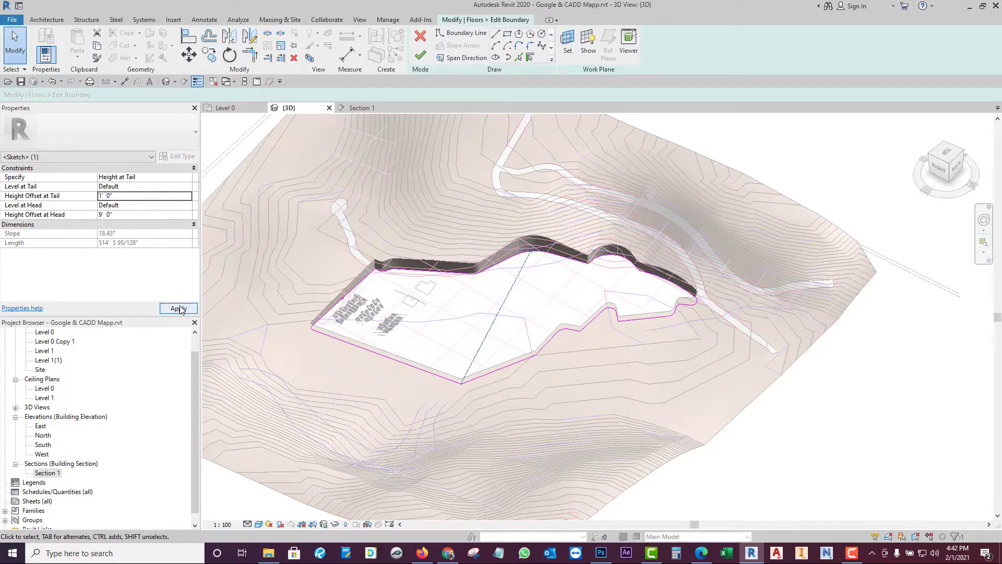
click(179, 309)
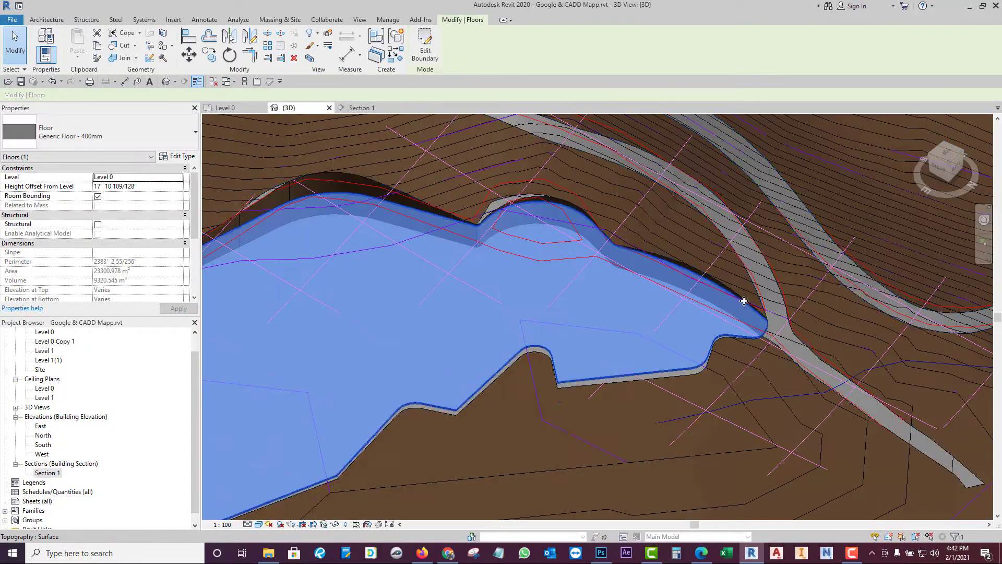
scroll(742, 297, down, 2)
scroll(462, 387, down, 1)
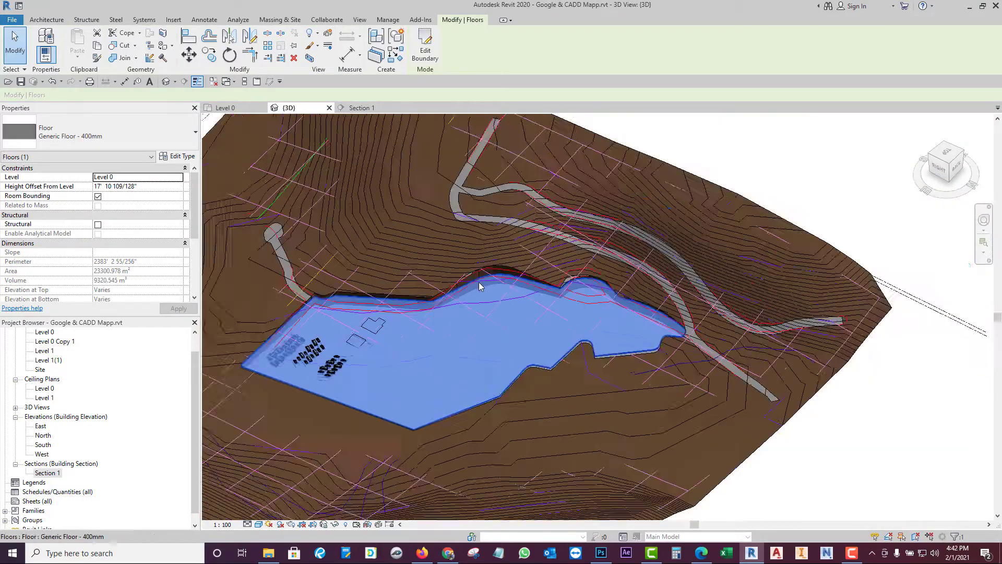
Step: Examine in 3D how the sloped parking lot floor's edges meet the surrounding topography and the road
scroll(480, 286, up, 2)
scroll(501, 259, down, 3)
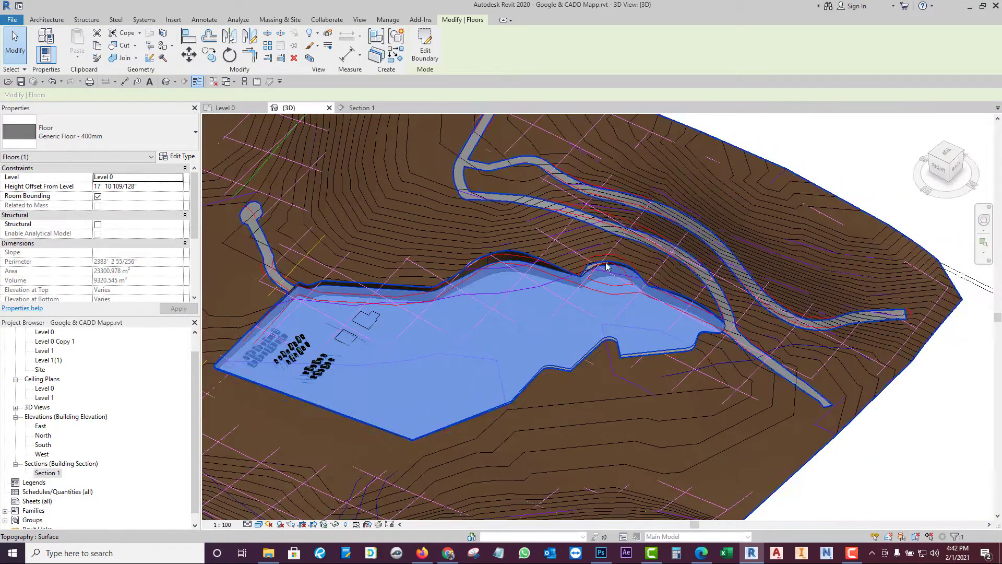
scroll(607, 266, up, 4)
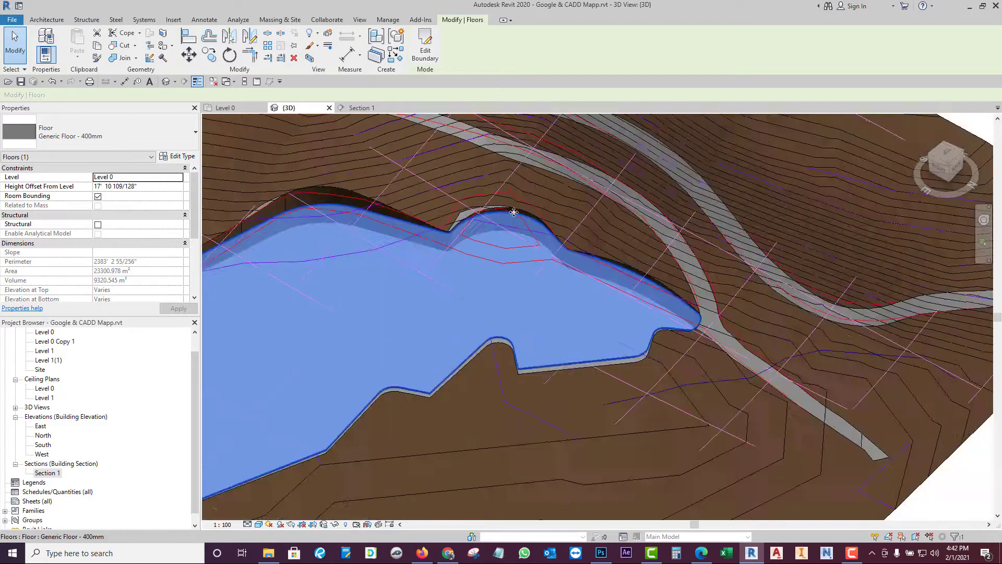
scroll(514, 211, down, 5)
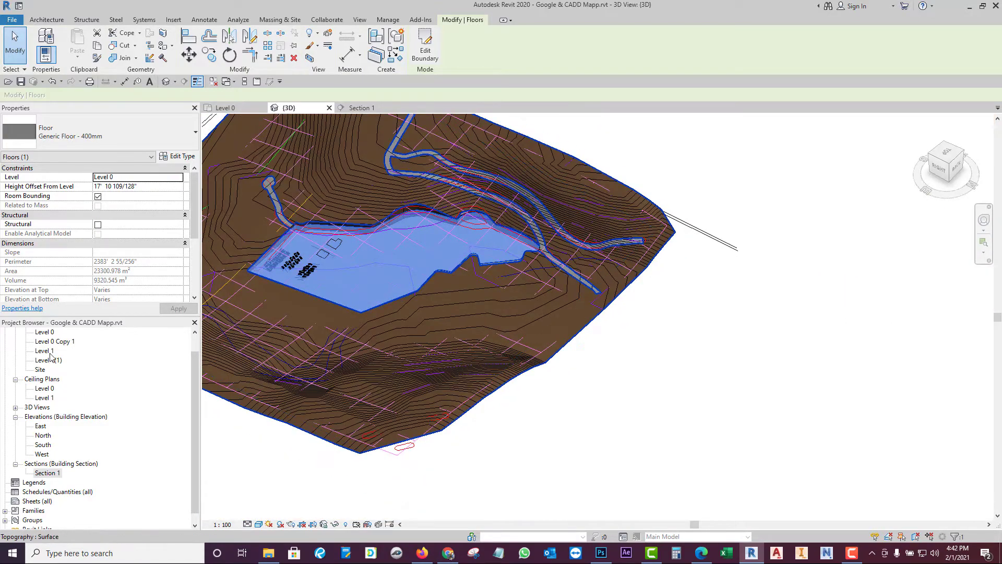
scroll(409, 217, up, 4)
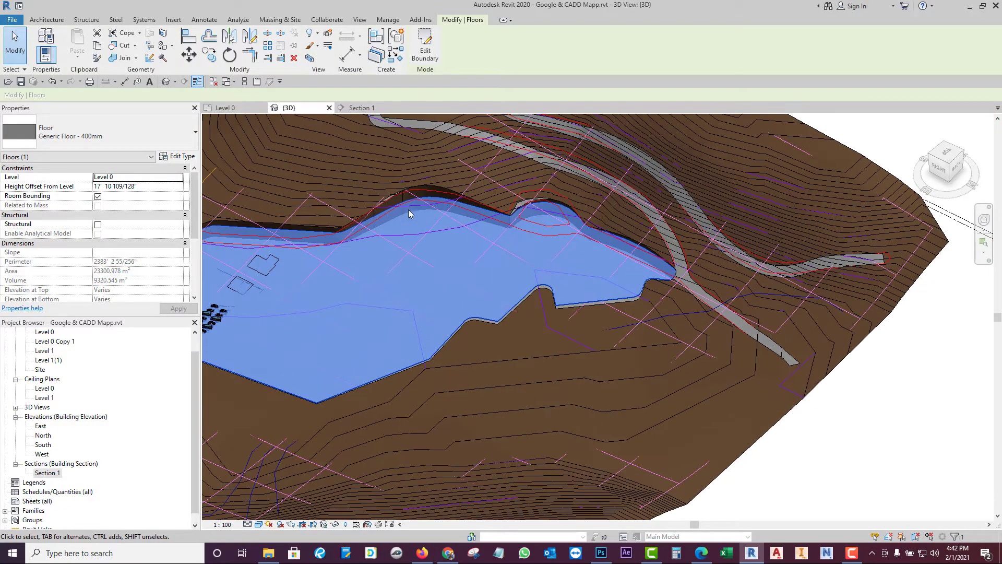
scroll(470, 259, down, 5)
scroll(470, 251, up, 3)
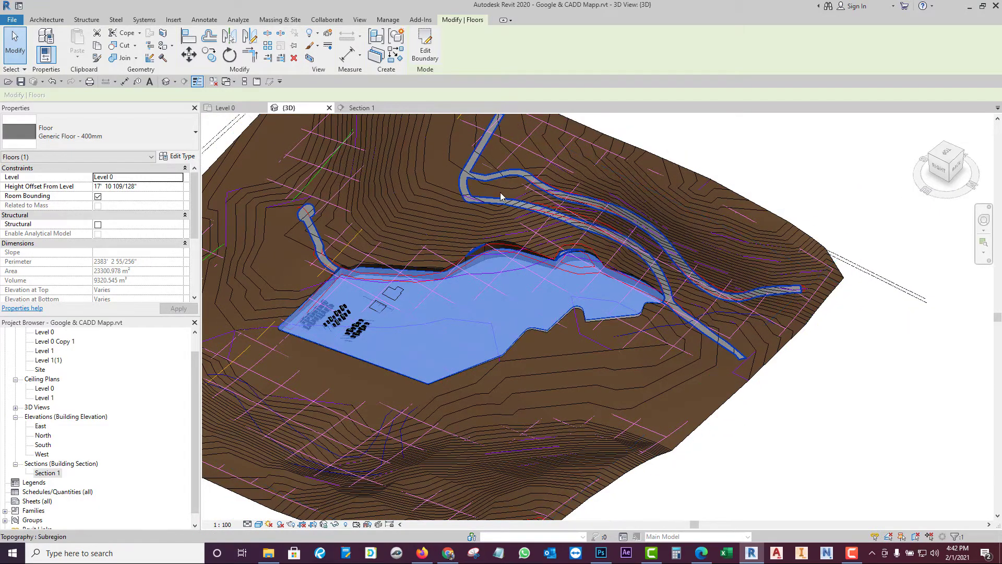
scroll(578, 224, down, 2)
scroll(578, 224, down, 2)
shift+middle_drag(727, 324, 799, 305)
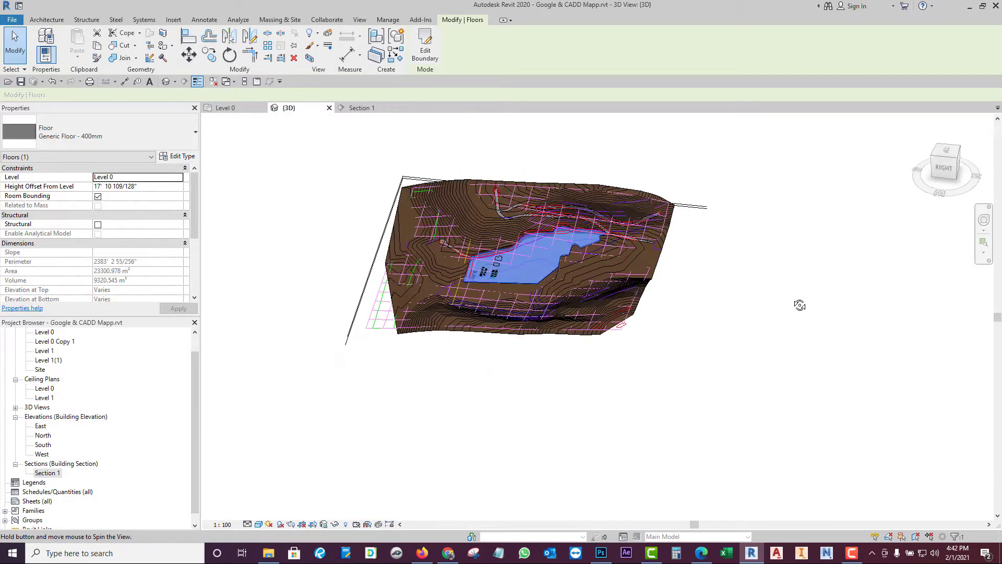
Step: Temporarily hide the Level 1 plane in the 3D view
click(703, 263)
scroll(703, 263, up, 2)
shift+middle_drag(703, 263, 718, 224)
click(720, 213)
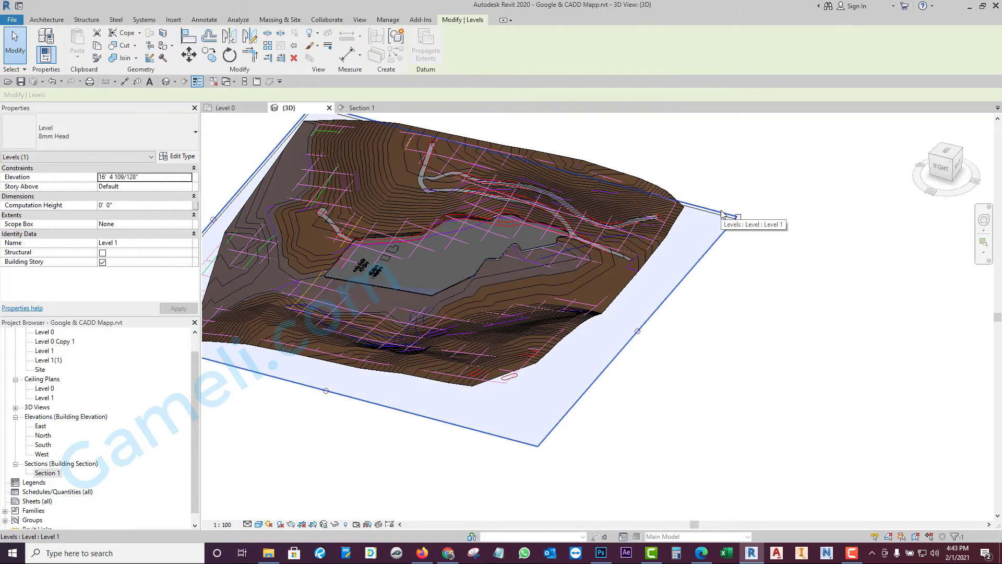
click(337, 526)
click(357, 498)
Step: Temporarily hide the imported CADmapper drawing in the 3D view
middle_drag(251, 292, 422, 349)
scroll(362, 336, up, 4)
click(362, 336)
scroll(362, 336, down, 5)
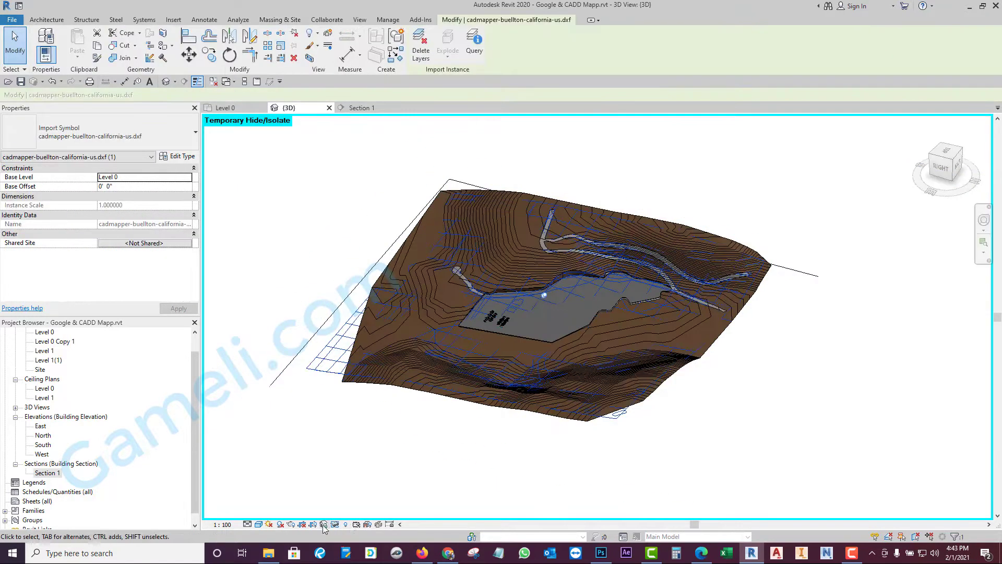
click(336, 525)
click(355, 498)
Step: Inspect how the parked cars and parking components sit on the sloped floor, selecting them all together and releasing the selection
scroll(581, 357, up, 8)
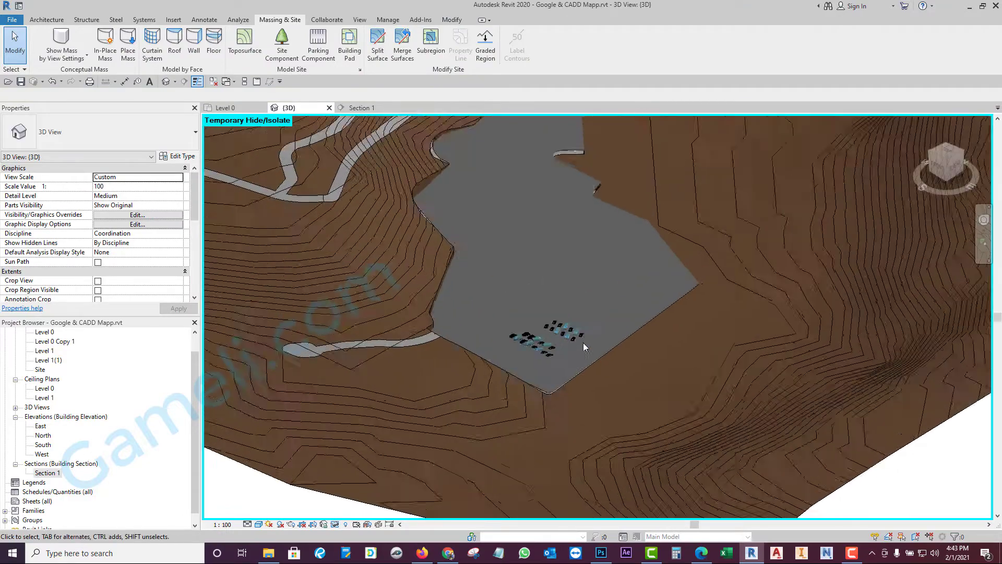
scroll(485, 315, up, 3)
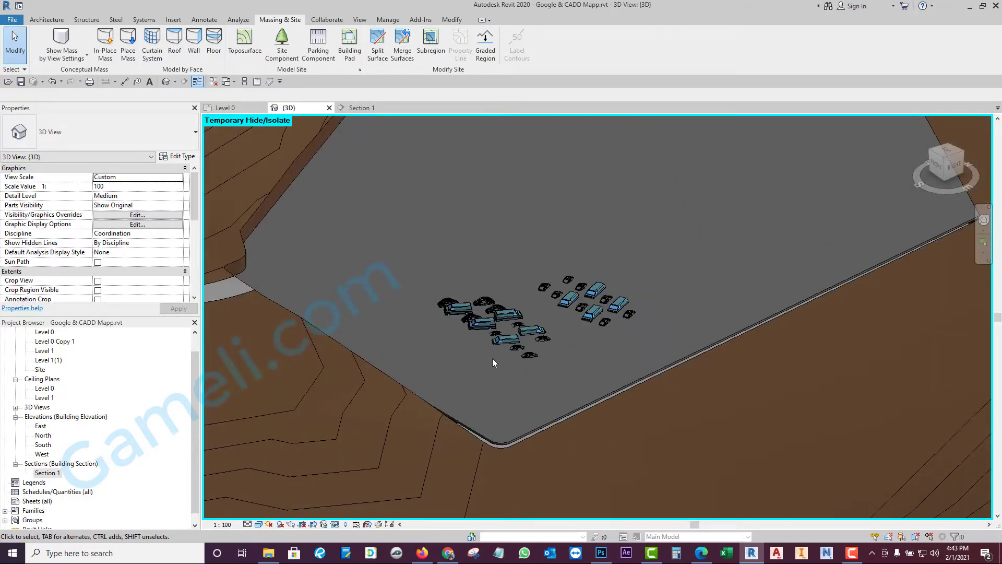
drag(431, 368, 681, 240)
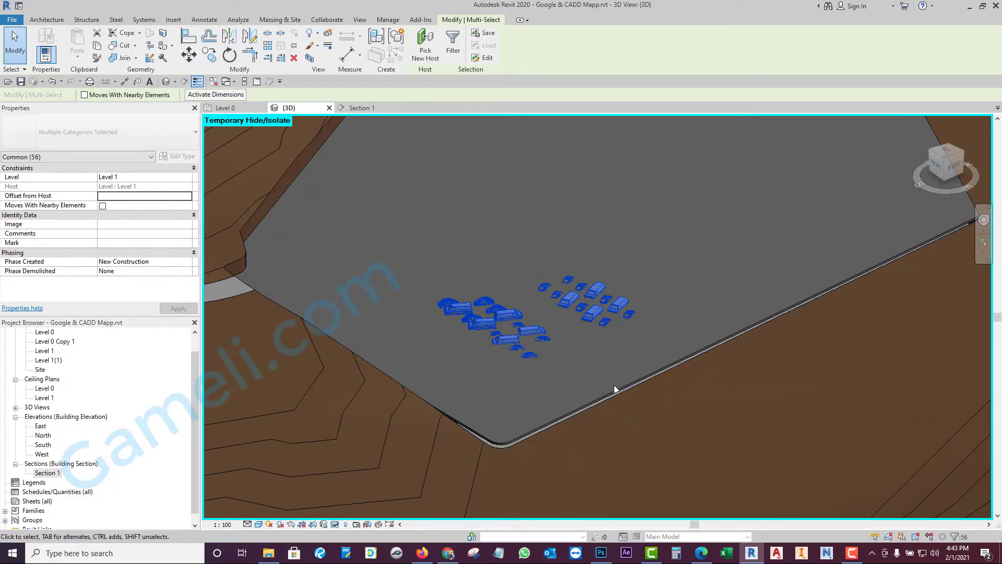
scroll(586, 286, down, 5)
click(458, 464)
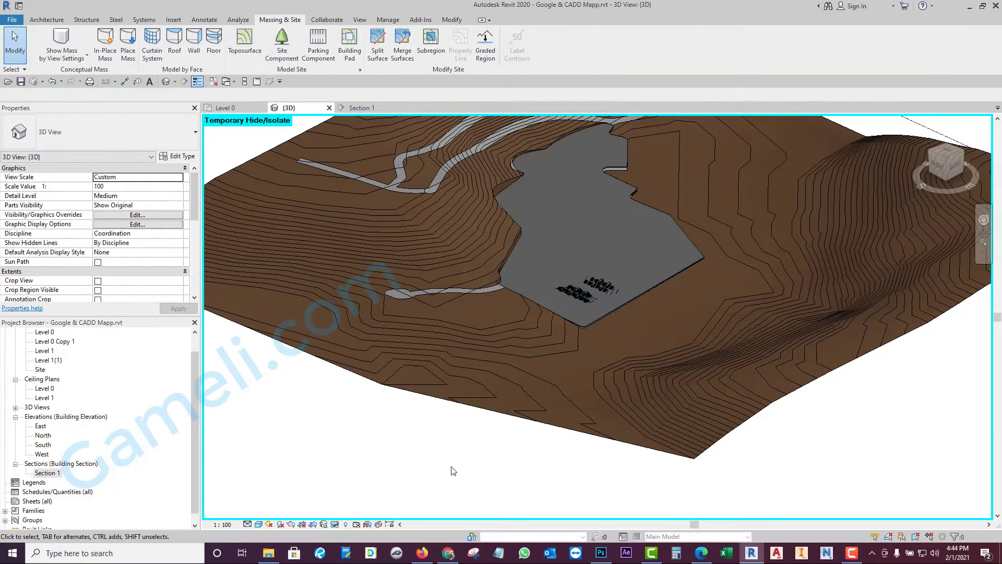
scroll(604, 319, up, 6)
scroll(662, 241, down, 4)
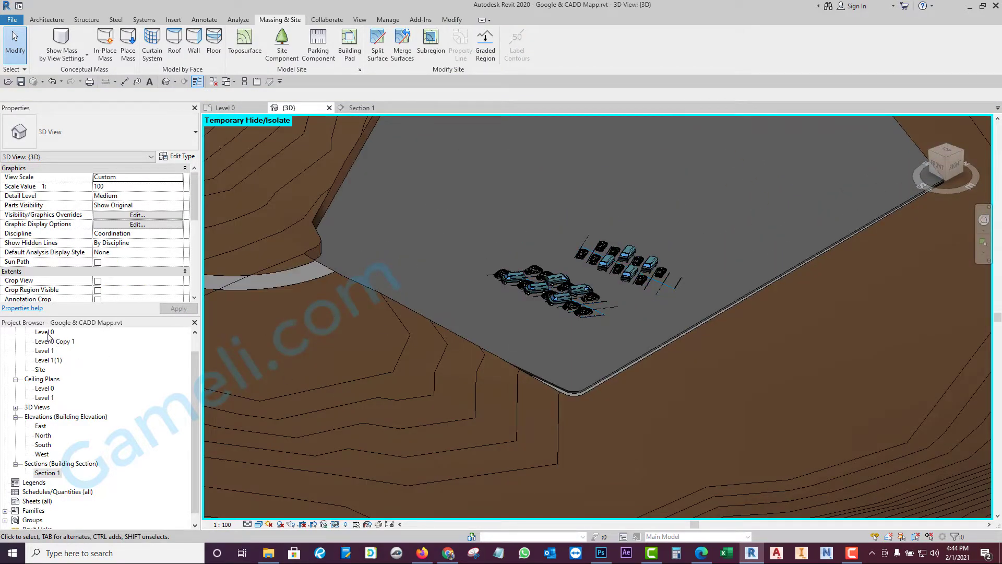
Step: Open the Level 0 floor plan and change its visual style to display the terrain and floor with filled surfaces
double_click(44, 332)
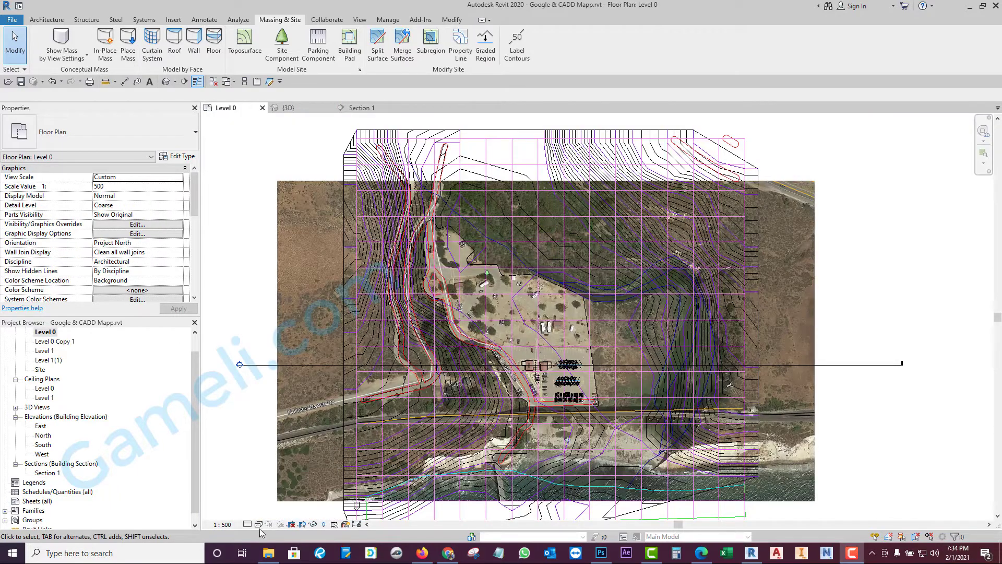
click(258, 526)
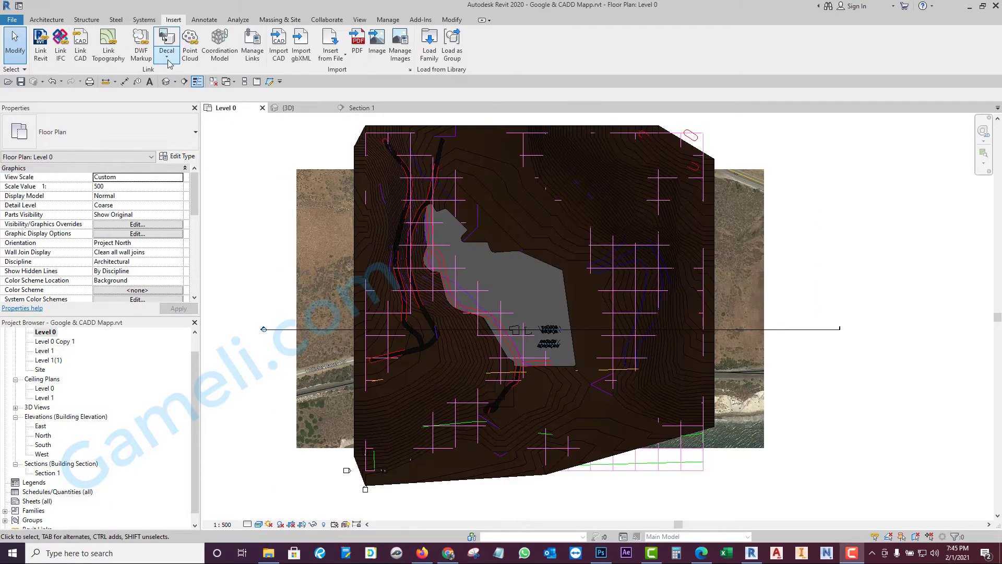
Step: Create a decal type named Parking with Site Raw.png as its source image
click(167, 56)
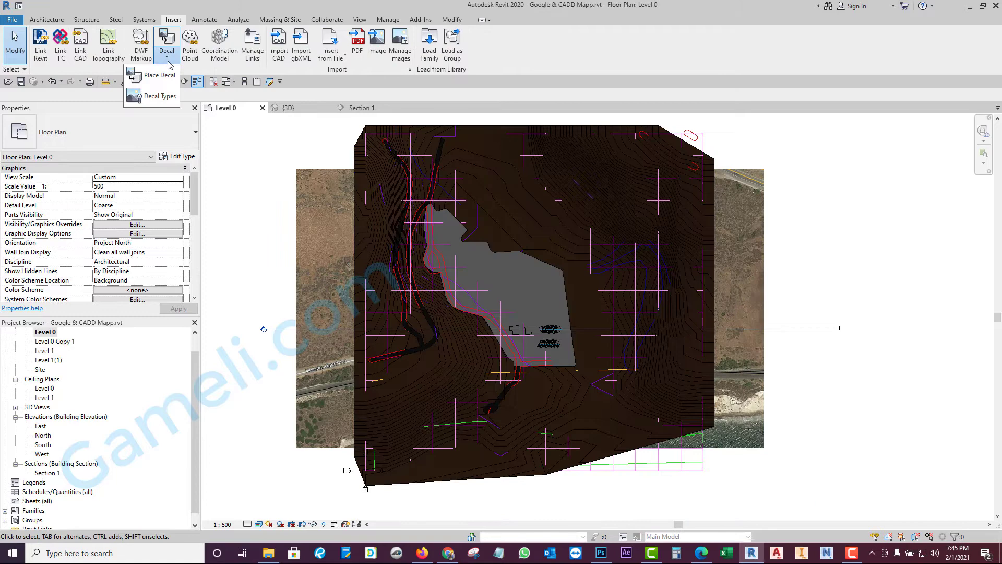
click(157, 96)
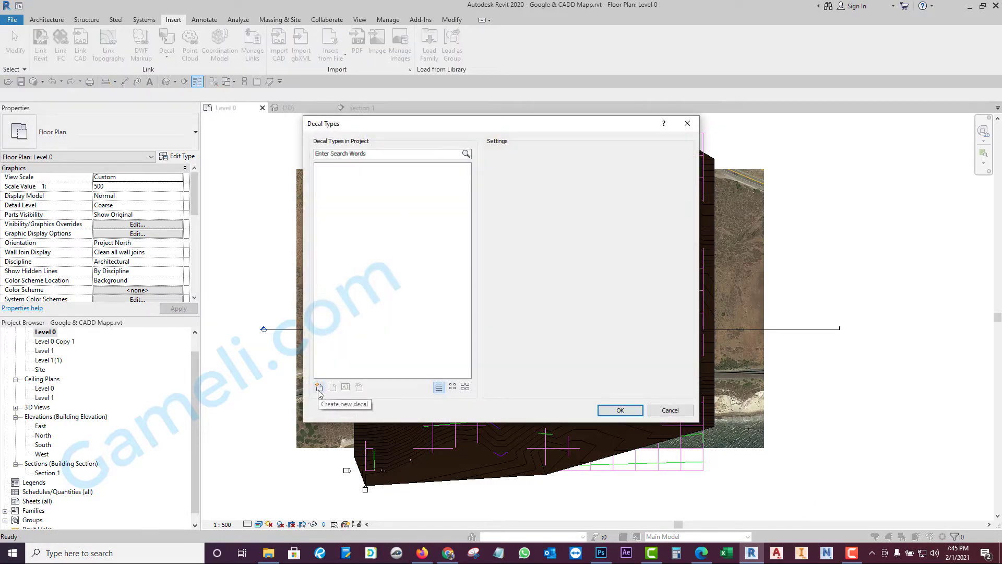
click(319, 387)
text(Parking)
key(Return)
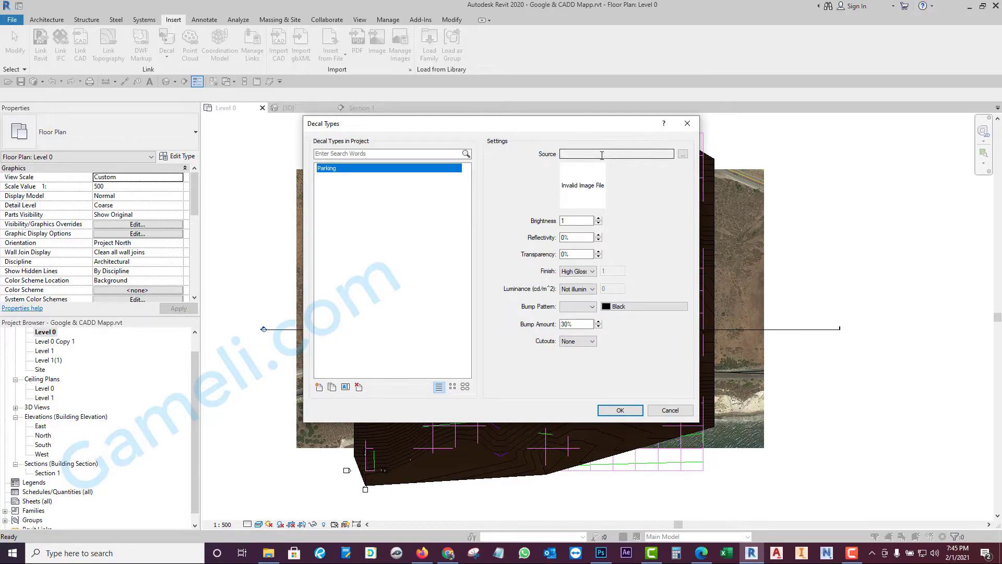
click(682, 154)
click(347, 159)
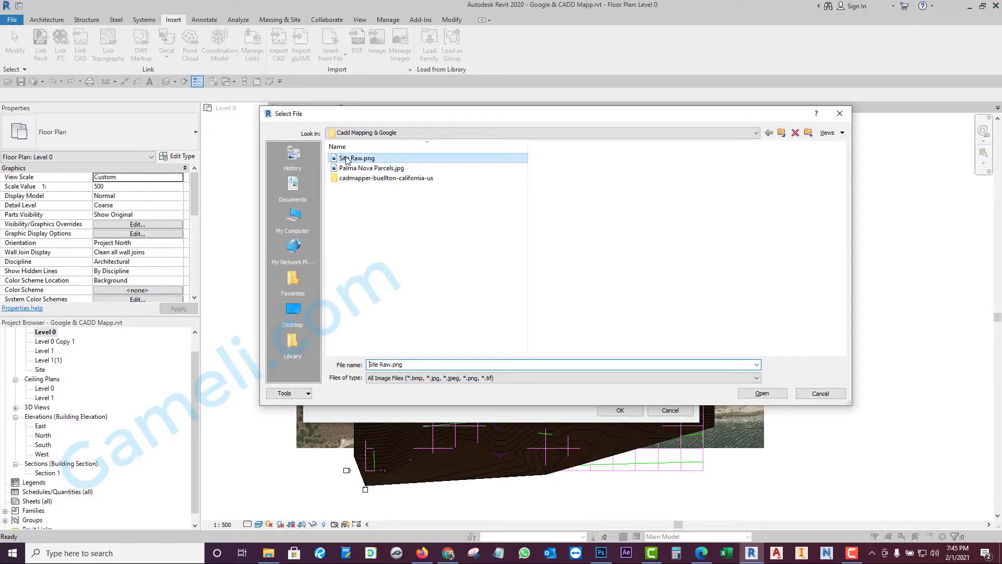
click(762, 393)
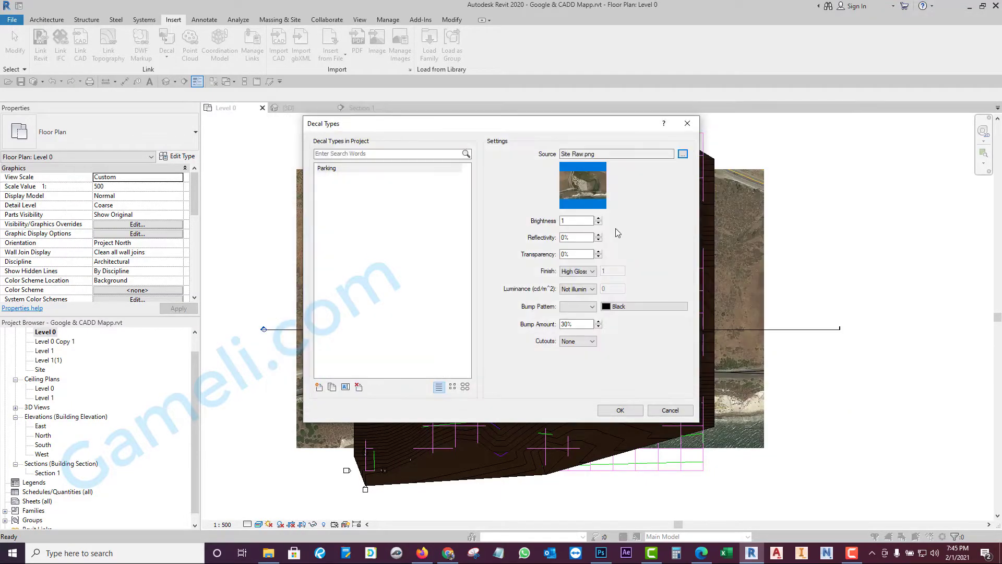
click(618, 414)
Step: Place the Parking decal near the middle of the parking lot floor and end the placement command
click(166, 52)
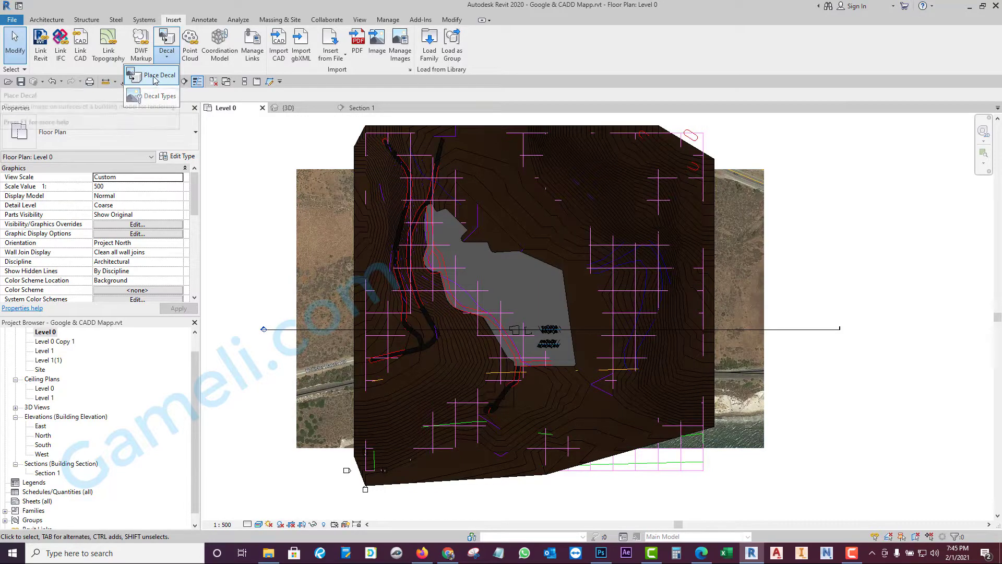
click(155, 76)
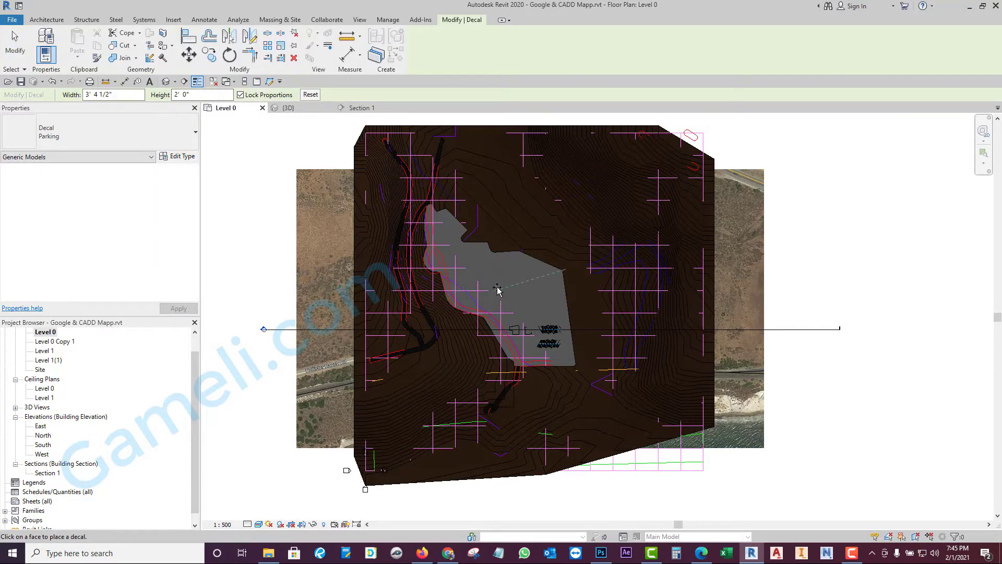
click(506, 301)
key(Escape)
key(Escape)
scroll(499, 296, up, 8)
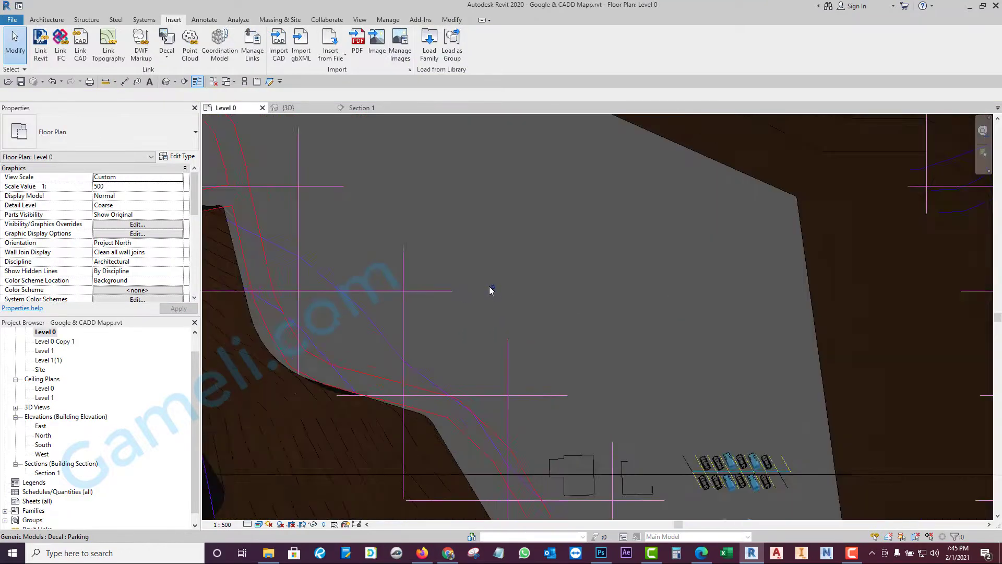
Step: Enlarge the placed decal proportionally from its corners to about 161' 6" by 96' 2"
click(496, 288)
scroll(496, 292, up, 2)
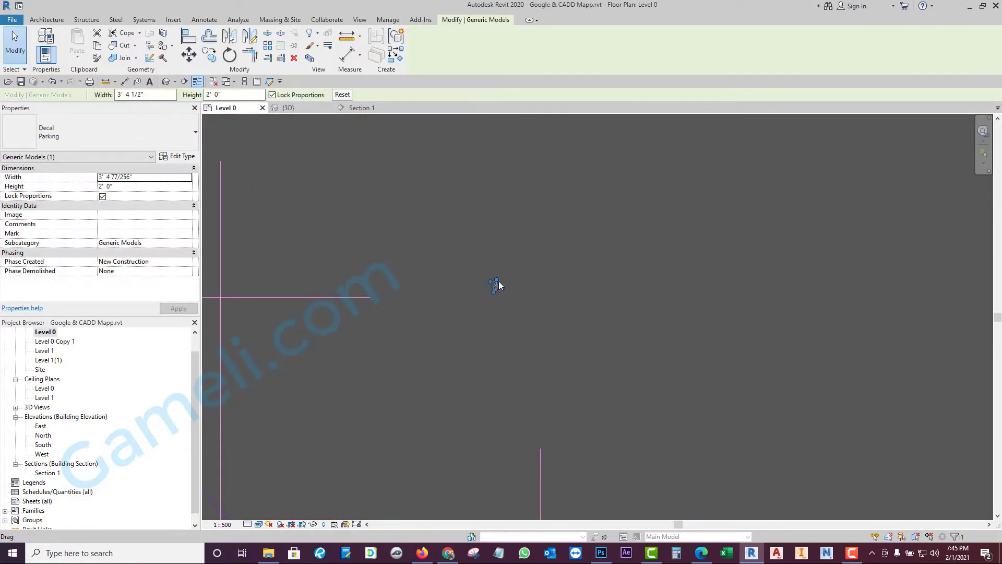
drag(498, 280, 548, 205)
scroll(527, 254, down, 5)
drag(517, 270, 482, 410)
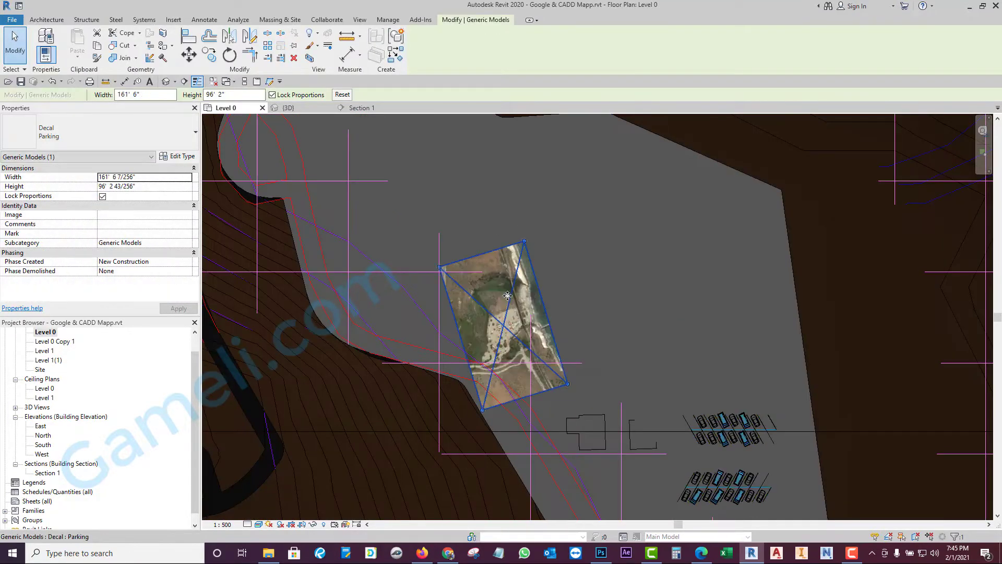
scroll(507, 295, down, 3)
right_click(508, 302)
click(540, 308)
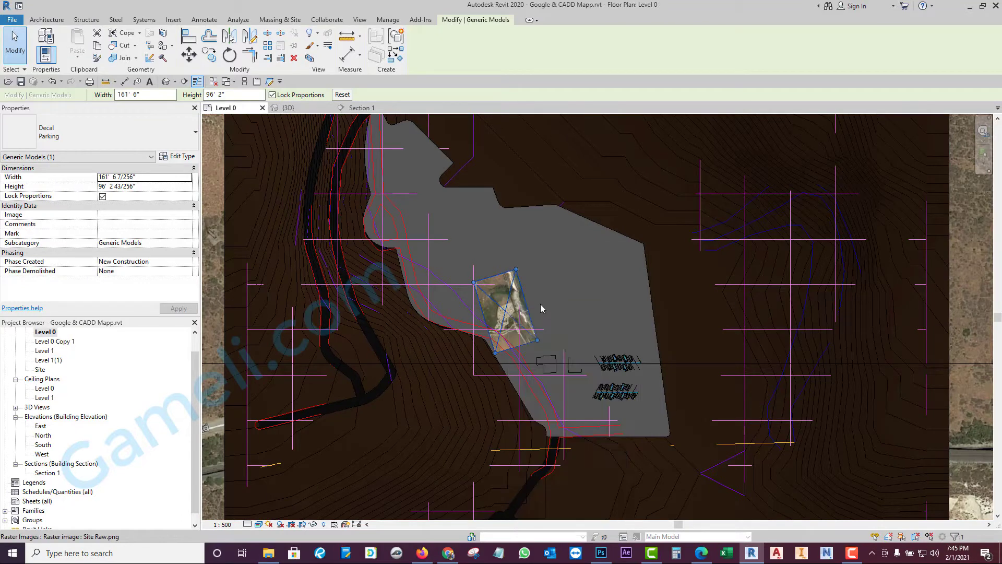
Step: Rotate the decal upright about its lower-right corner, and rotate it again to match the horizontal site image
scroll(540, 319, up, 2)
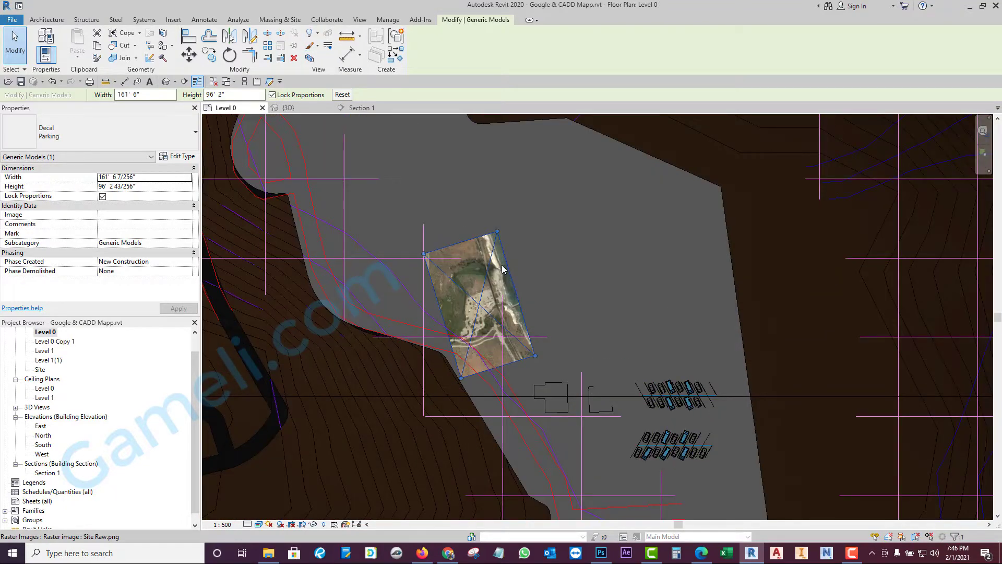
scroll(505, 273, down, 4)
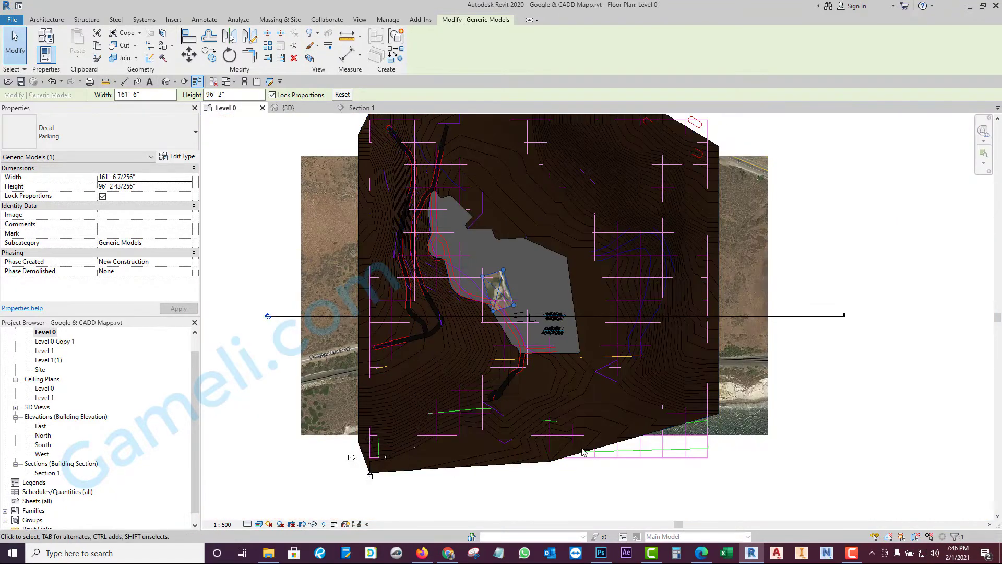
scroll(490, 302, up, 1)
scroll(490, 302, up, 4)
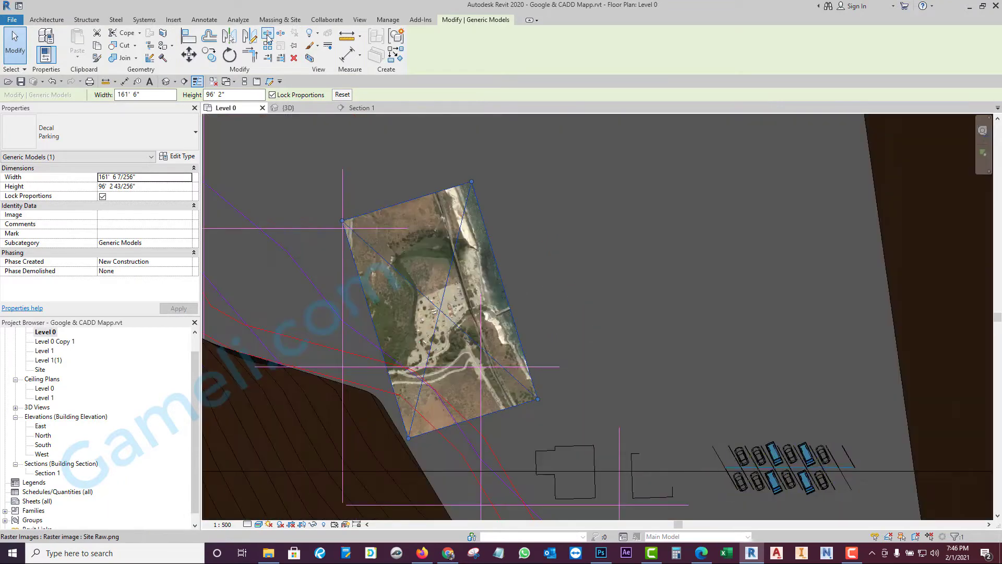
click(230, 54)
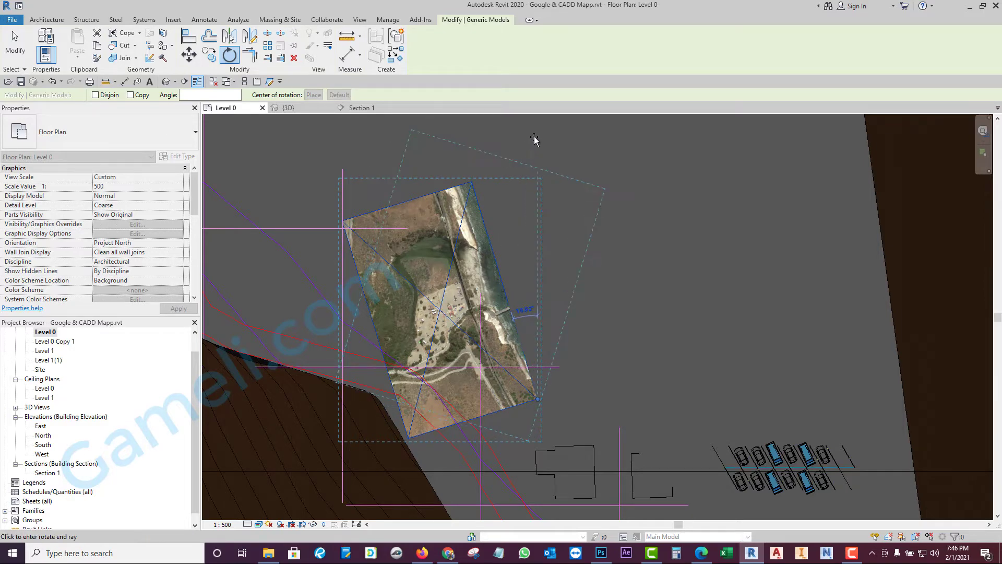
key(Escape)
click(229, 55)
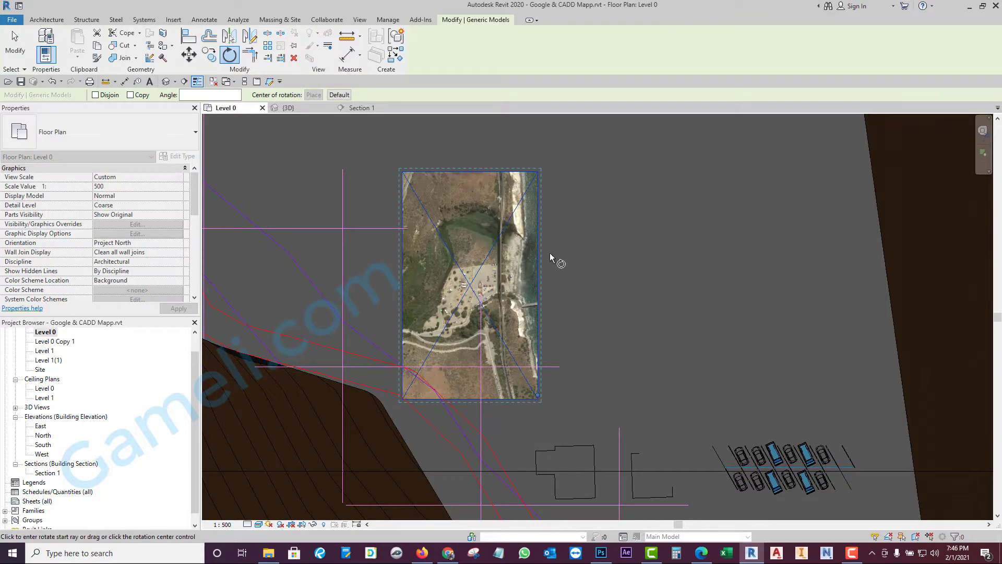
click(776, 389)
Step: Turn the Parking decal horizontal and enlarge it proportionally from its corners to match the underlying site image, about 2043' 6" by 1217'
scroll(539, 308, down, 5)
drag(537, 304, 394, 218)
scroll(527, 313, down, 1)
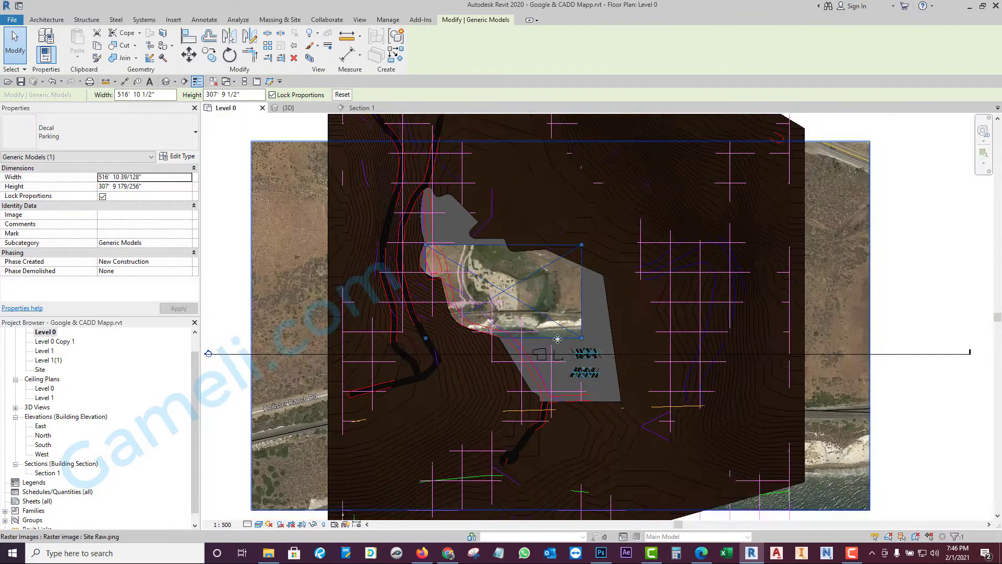
scroll(556, 332, up, 2)
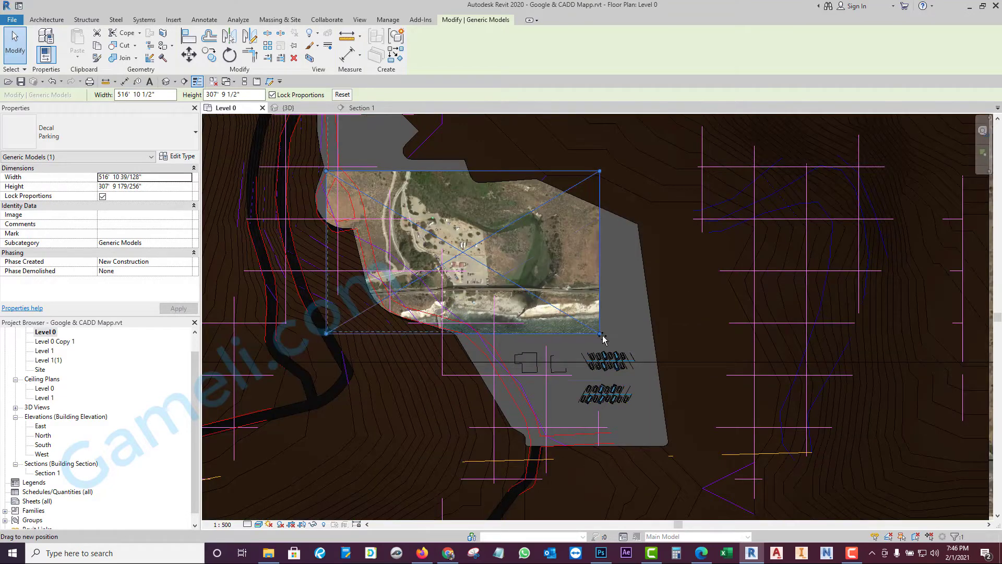
drag(600, 333, 716, 404)
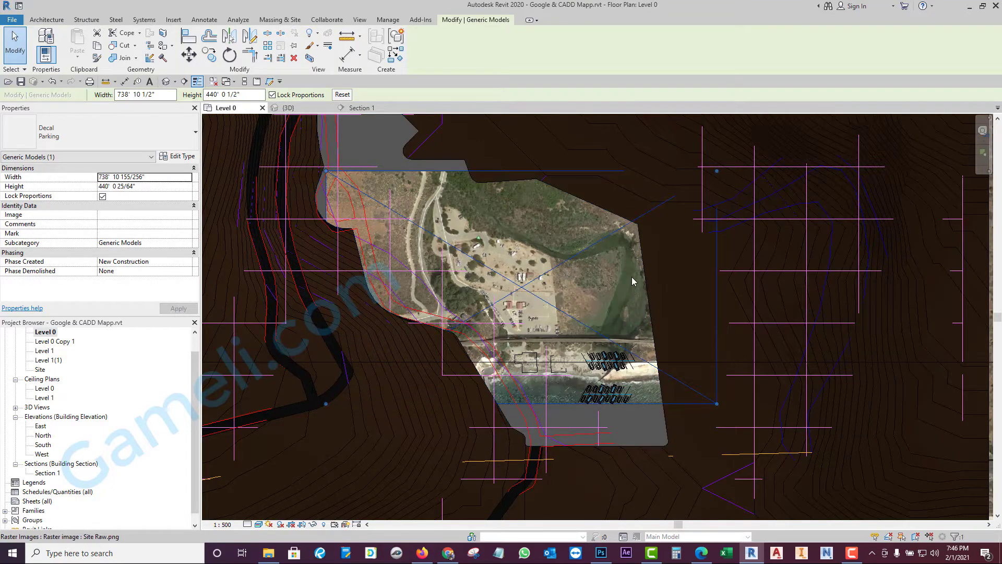
scroll(556, 347, down, 2)
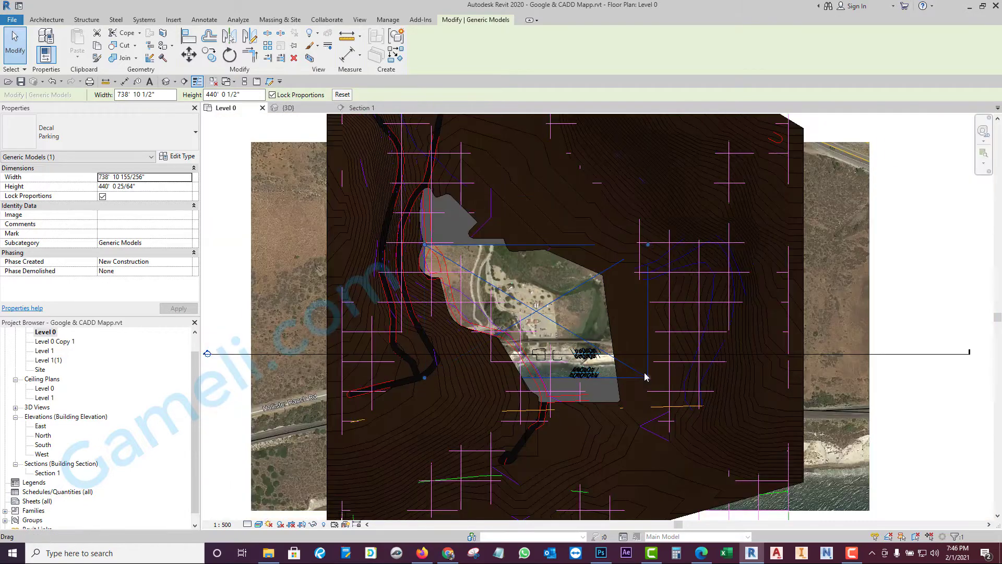
drag(648, 381, 650, 383)
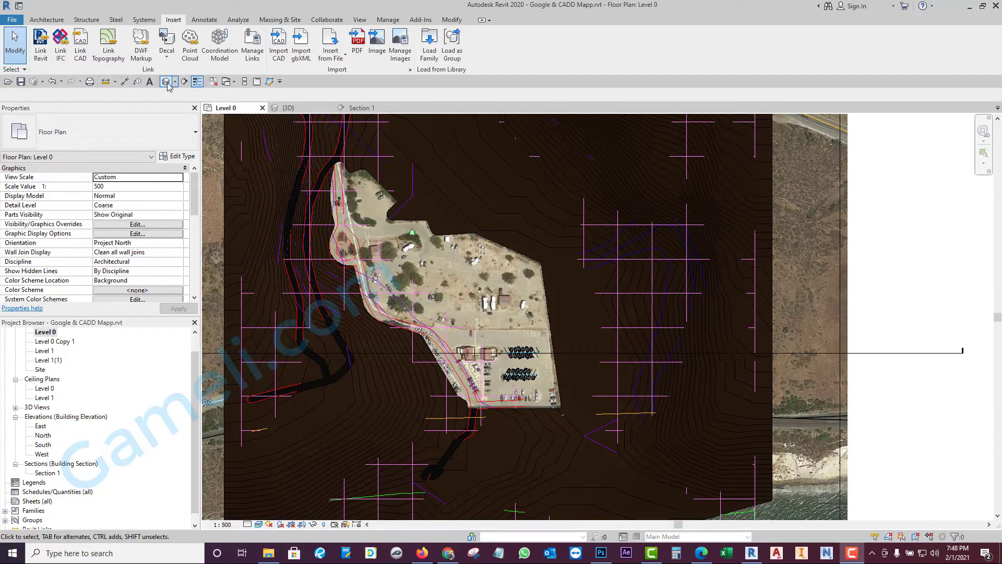
Step: Check how the decal covers the parking lot in the 3D view, and return to the Level 0 plan
click(281, 108)
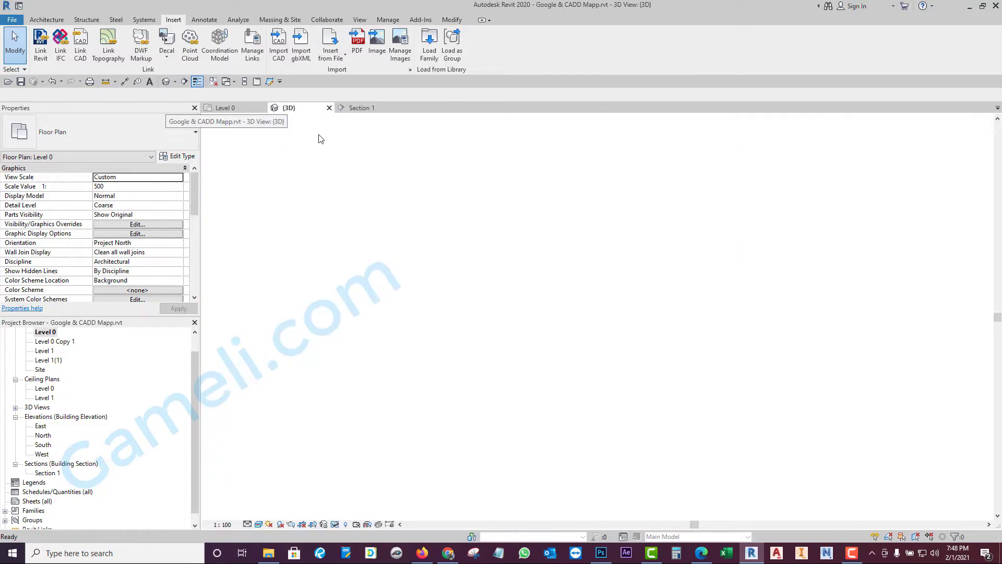
scroll(530, 459, down, 5)
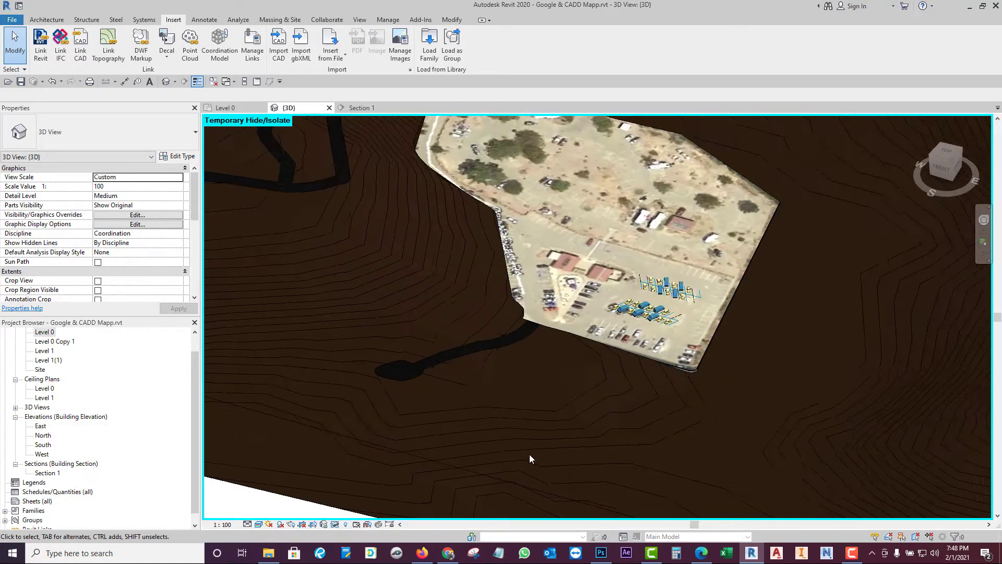
double_click(47, 333)
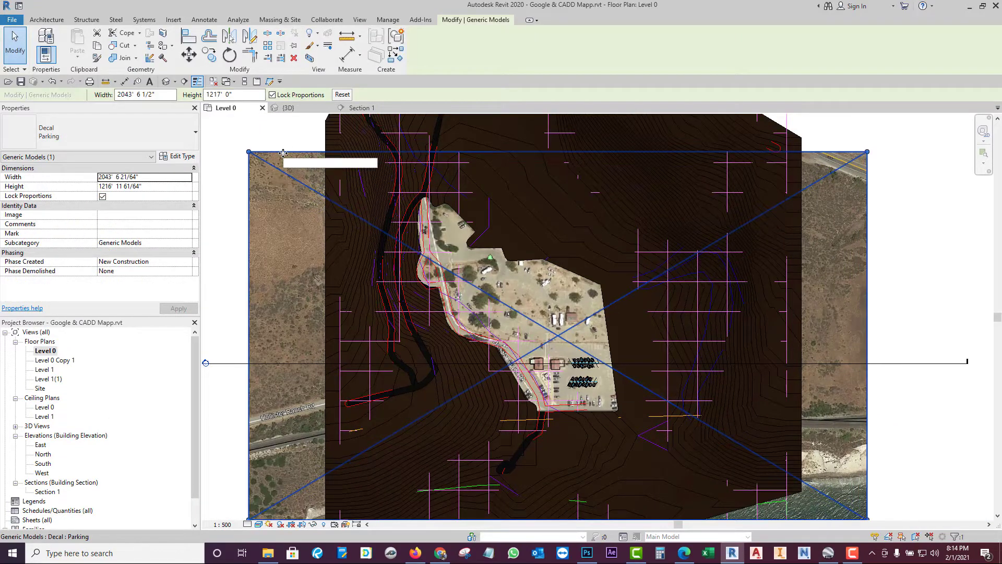
key(m)
key(v)
scroll(508, 358, up, 5)
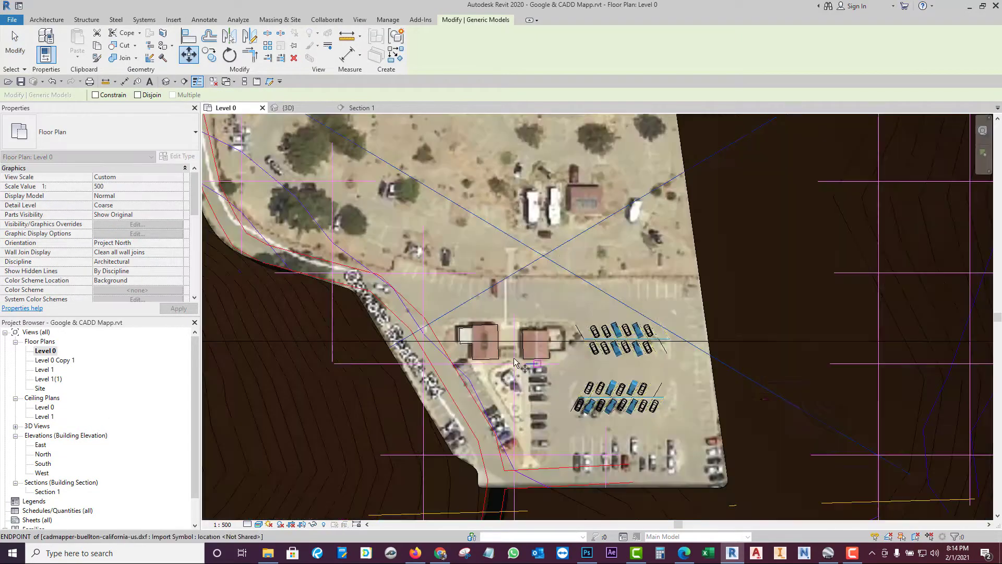
scroll(527, 371, up, 3)
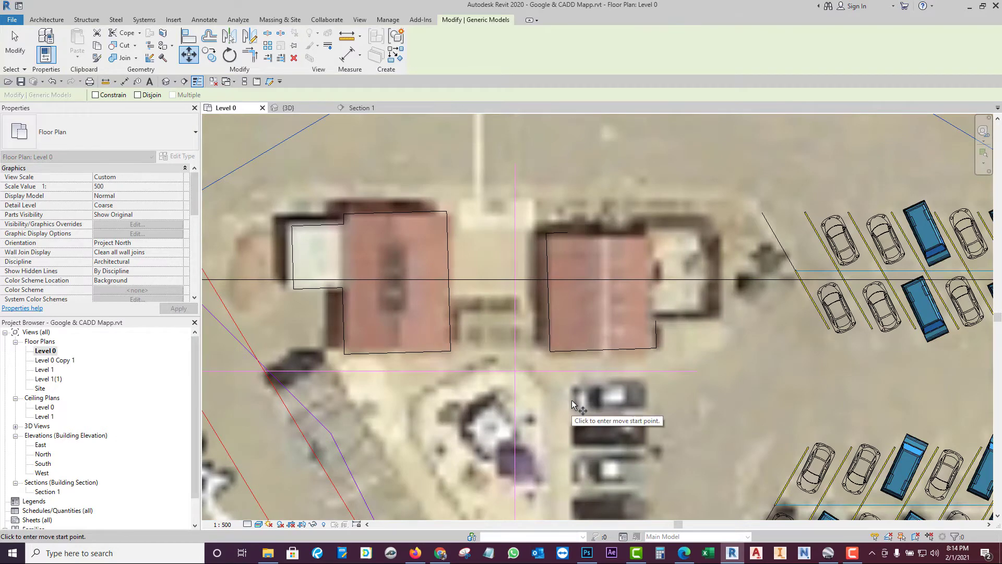
key(Escape)
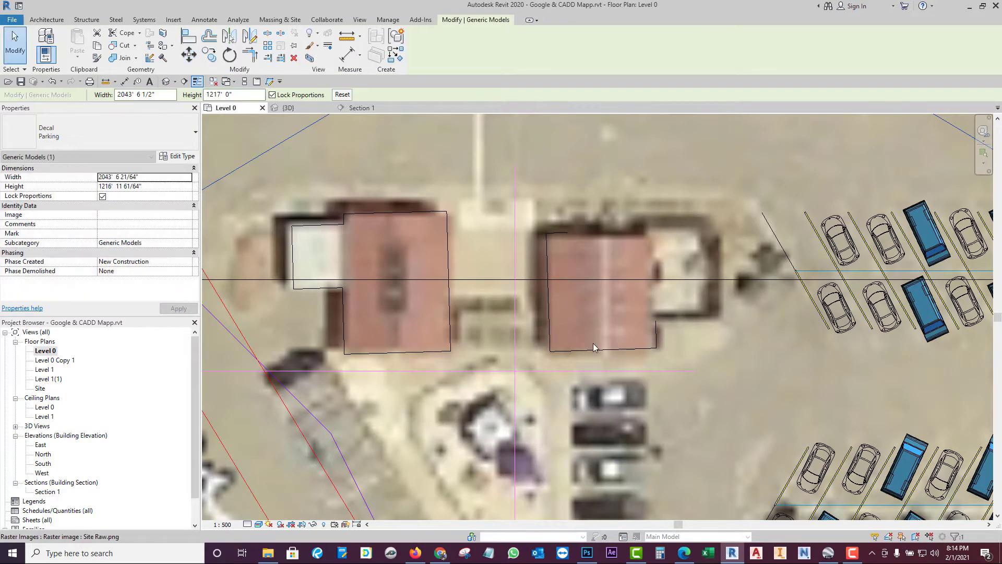
scroll(611, 369, down, 3)
scroll(615, 370, down, 6)
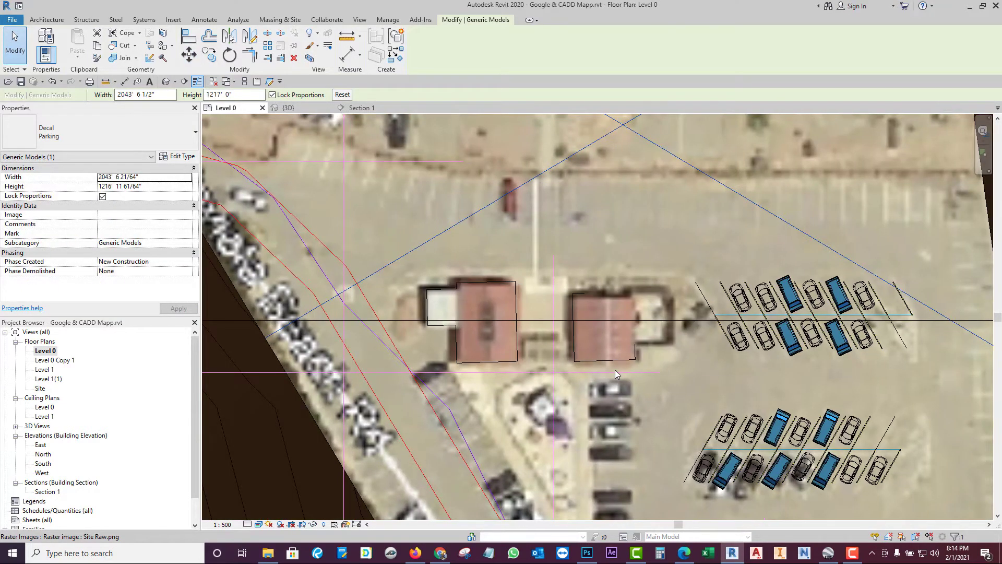
key(Escape)
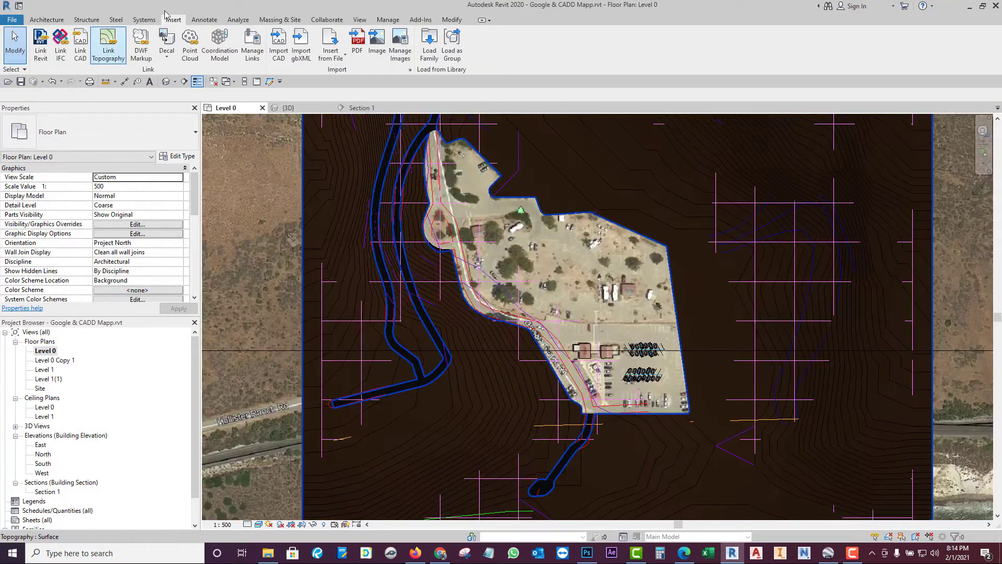
Step: Start an in-place mass on Level 0, keeping the proposed name Mass 4
click(286, 20)
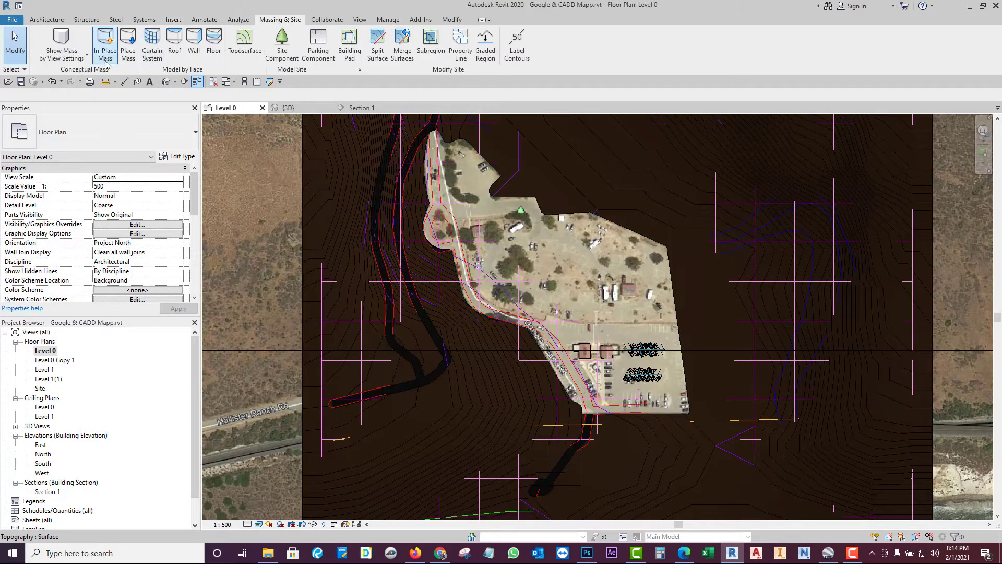
click(105, 43)
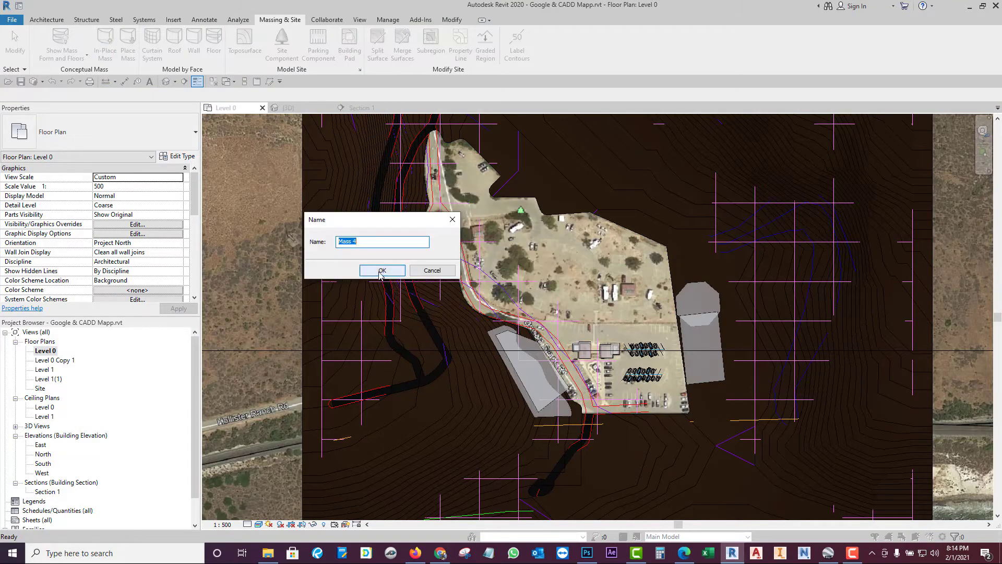
click(380, 271)
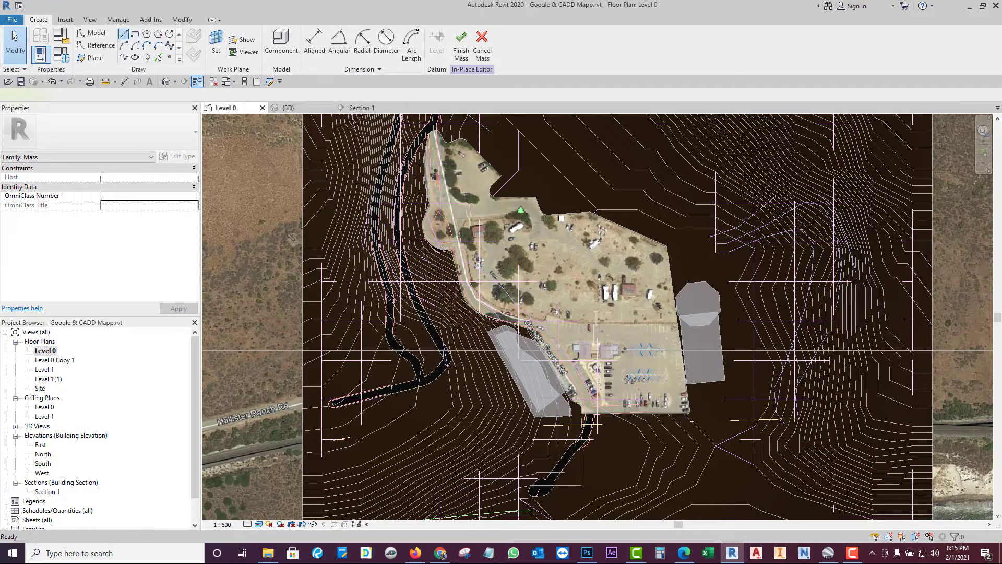
Step: Sketch four rectangles over the two buildings beside the parking rows, one for each main block and each side annex
click(124, 33)
scroll(597, 356, up, 6)
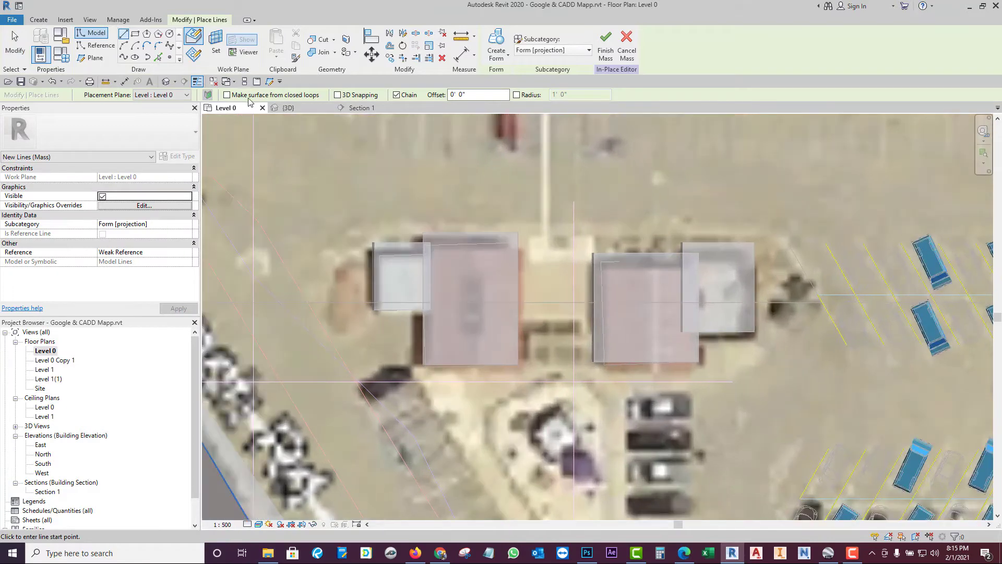
click(137, 36)
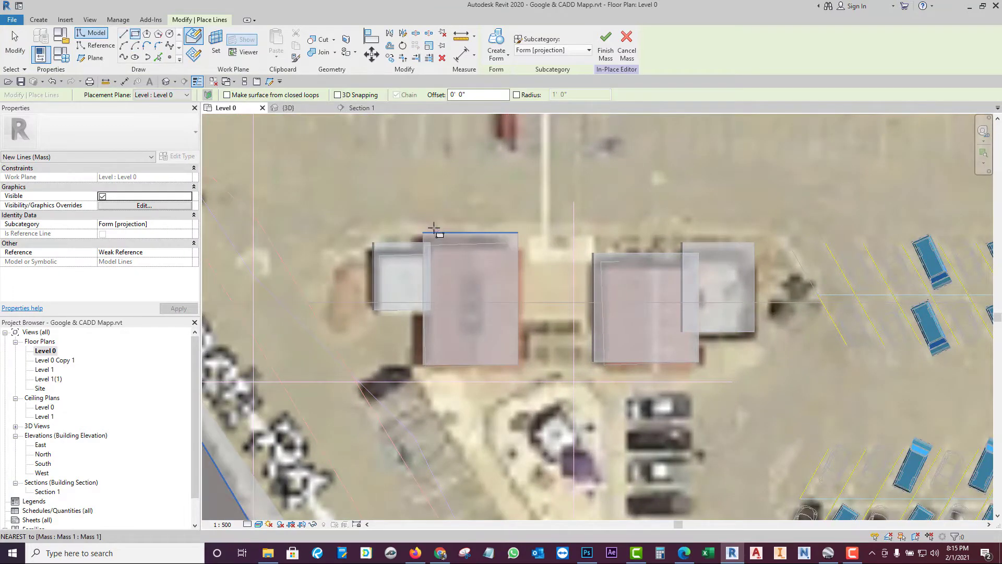
click(423, 233)
click(516, 365)
click(682, 243)
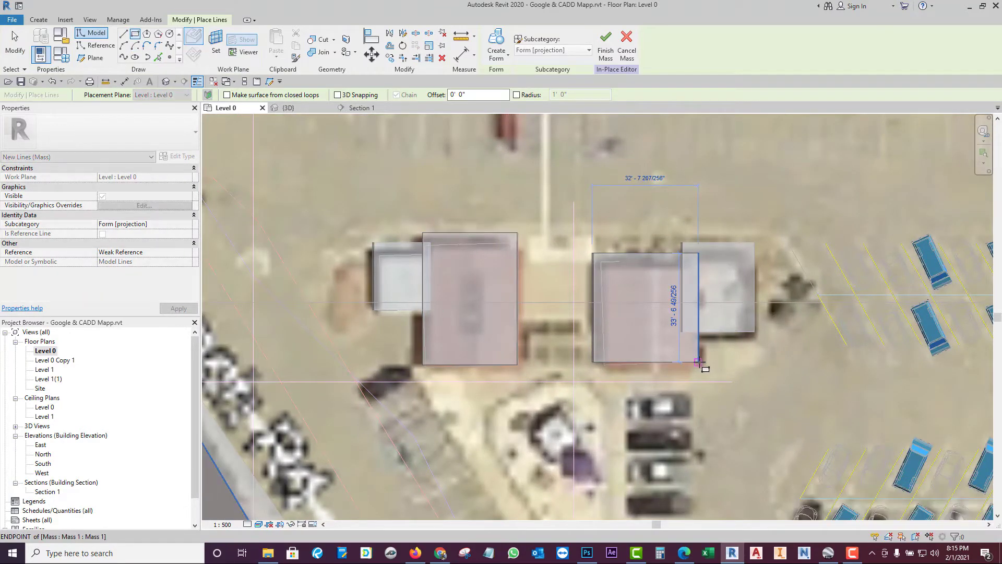
click(756, 332)
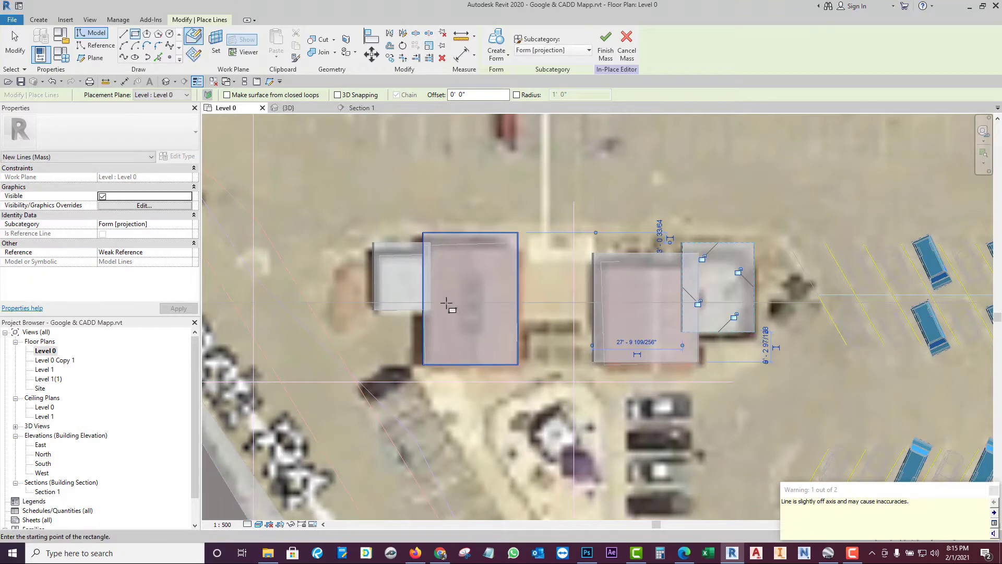
click(372, 243)
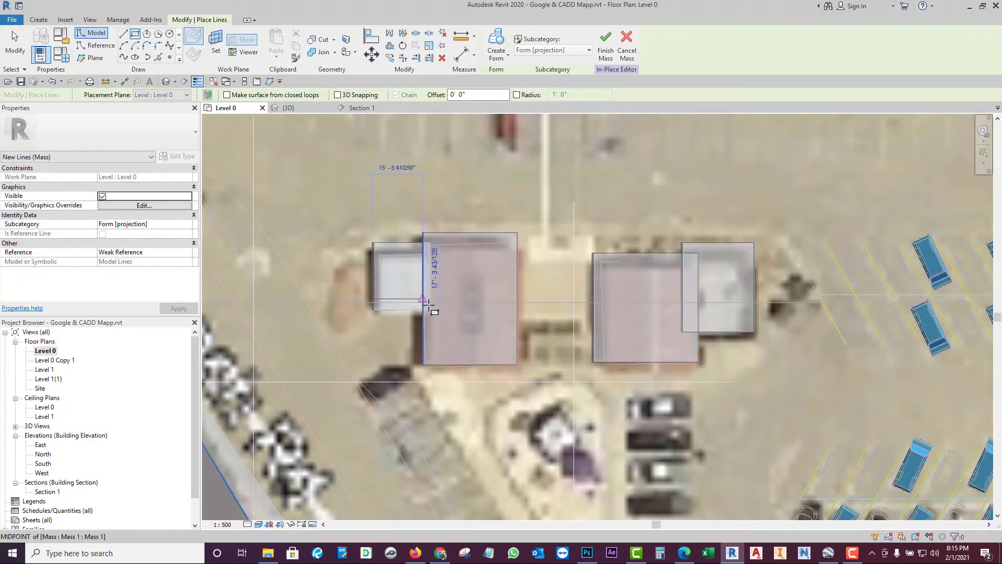
click(423, 315)
key(Escape)
key(Escape)
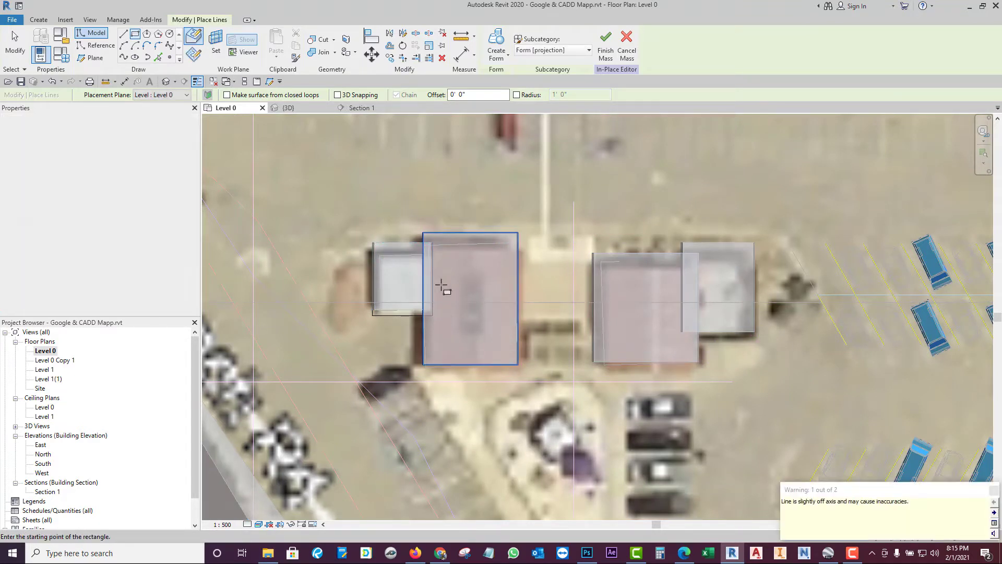
Step: Create solid forms from the main-block and annex rectangles of the two buildings
click(398, 244)
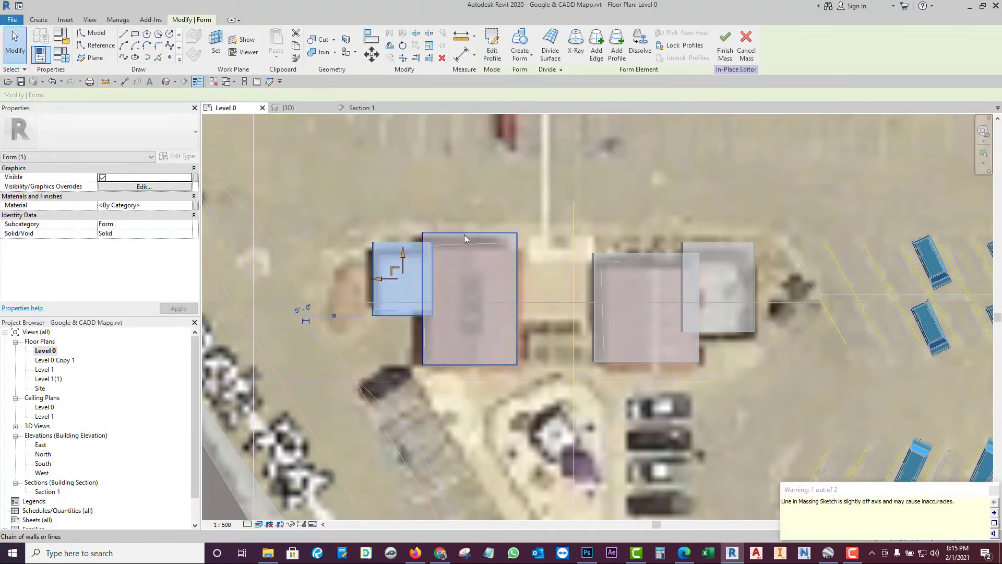
key(Tab)
click(463, 234)
click(498, 45)
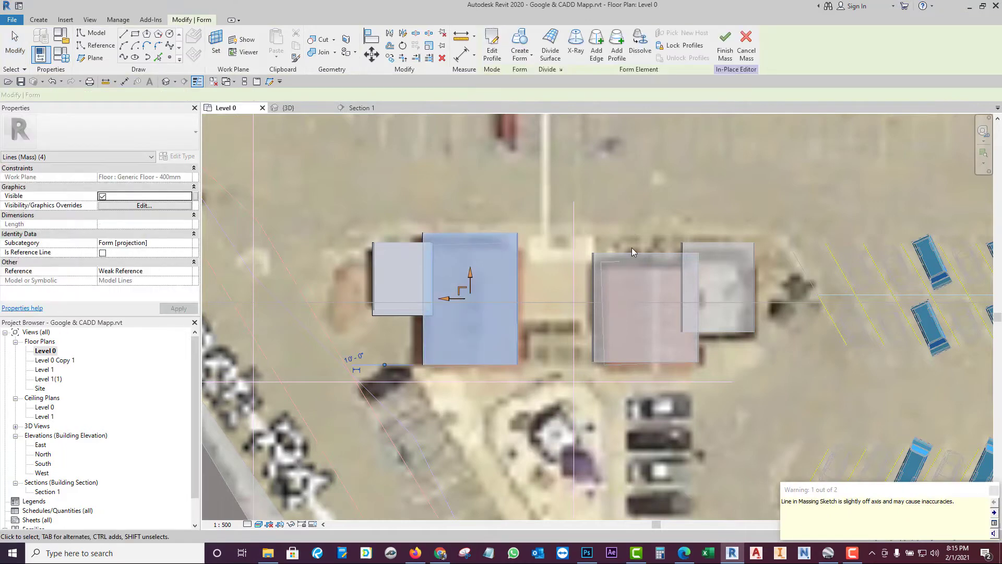
key(Tab)
click(632, 254)
click(498, 52)
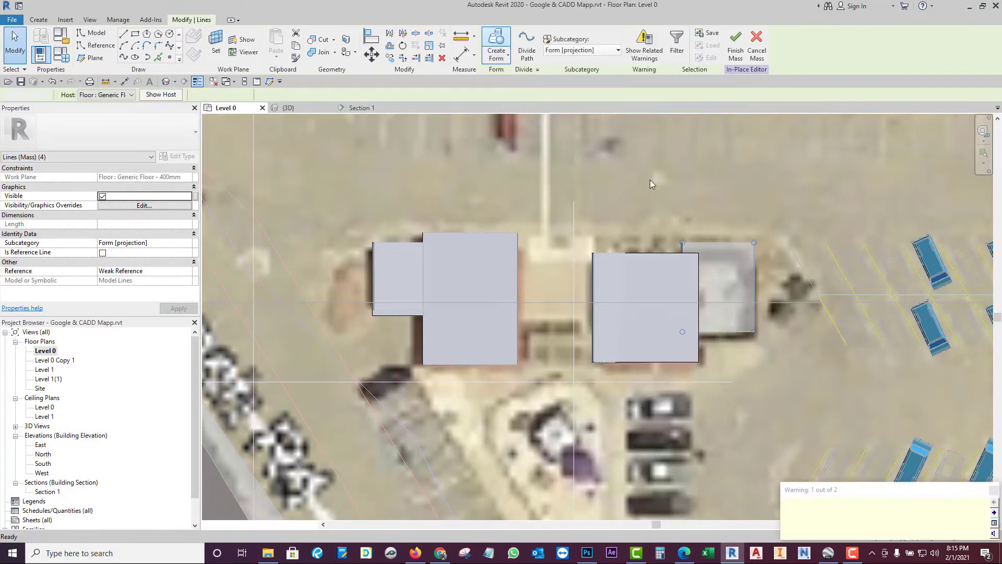
Step: Sketch rectangles around the red-roofed building north of the parking rows, about 37' 8" by 30' 0", and its two adjacent white trailers
scroll(603, 155, down, 5)
scroll(616, 163, up, 4)
scroll(616, 163, up, 2)
middle_drag(615, 162, 608, 285)
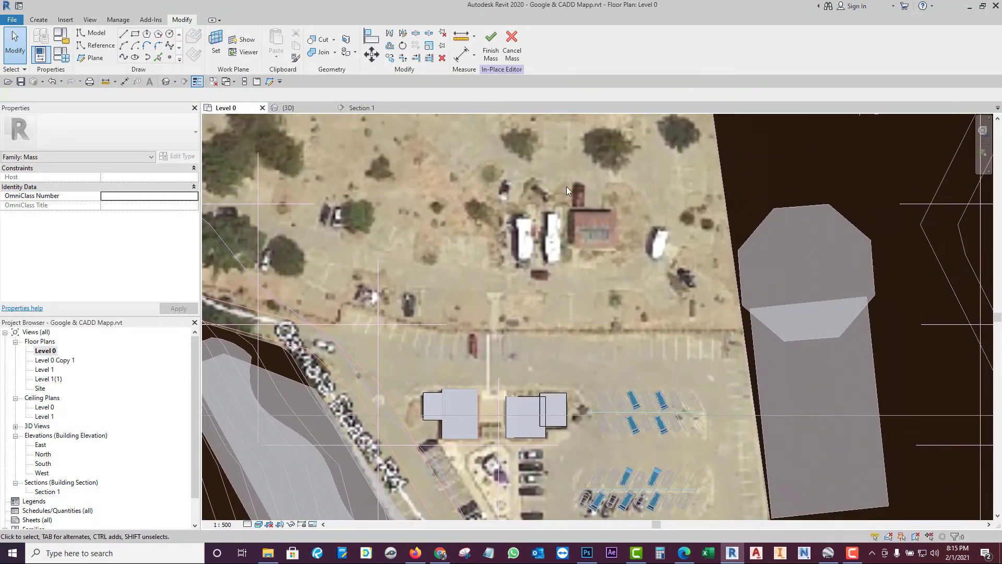
scroll(579, 167, up, 3)
click(136, 33)
click(574, 231)
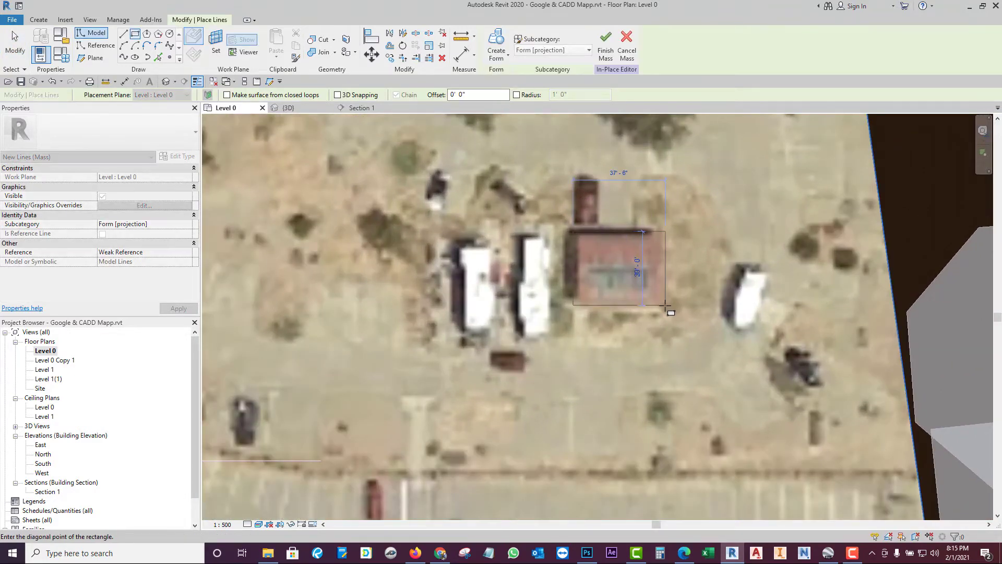
click(665, 305)
click(517, 231)
click(553, 340)
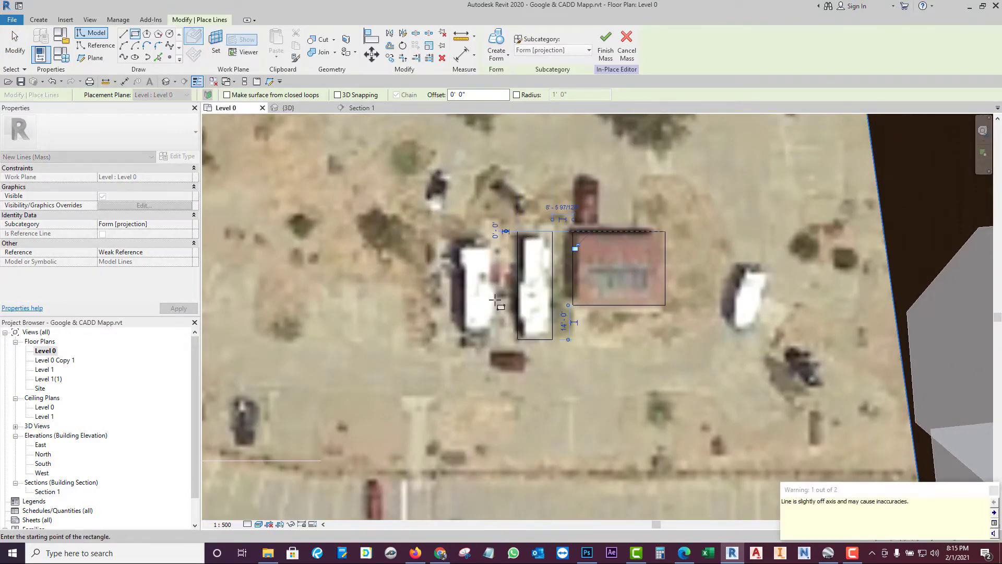
click(457, 239)
click(499, 335)
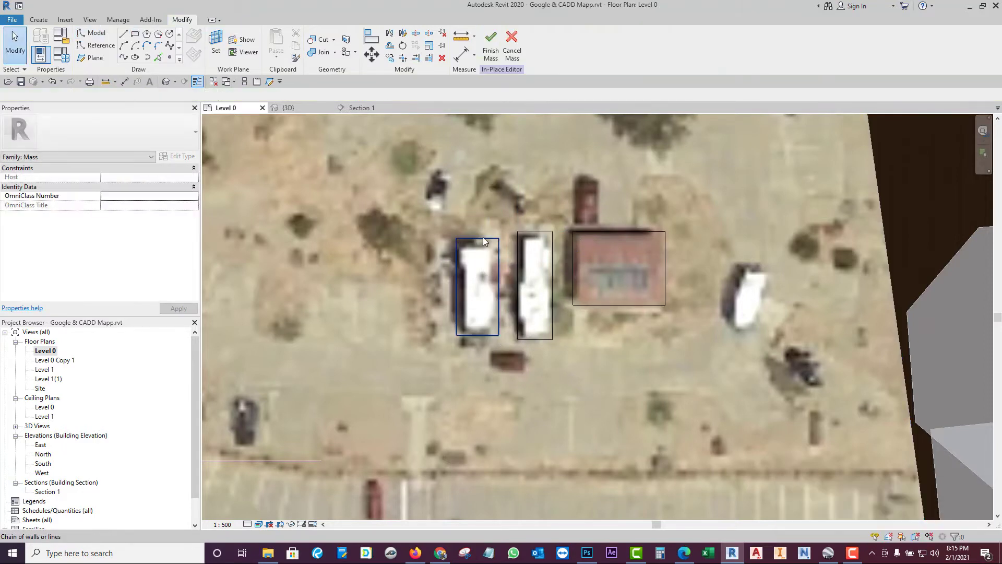
key(Escape)
Step: Create solid forms from the two trailer rectangles and the red-roofed building's rectangle
click(520, 44)
click(544, 231)
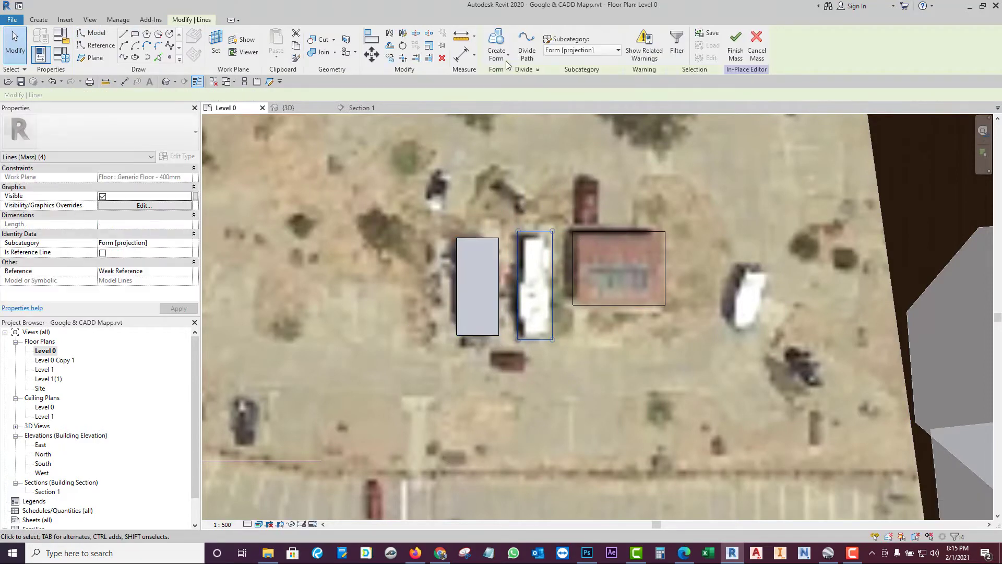
click(498, 54)
click(512, 78)
click(595, 231)
click(593, 223)
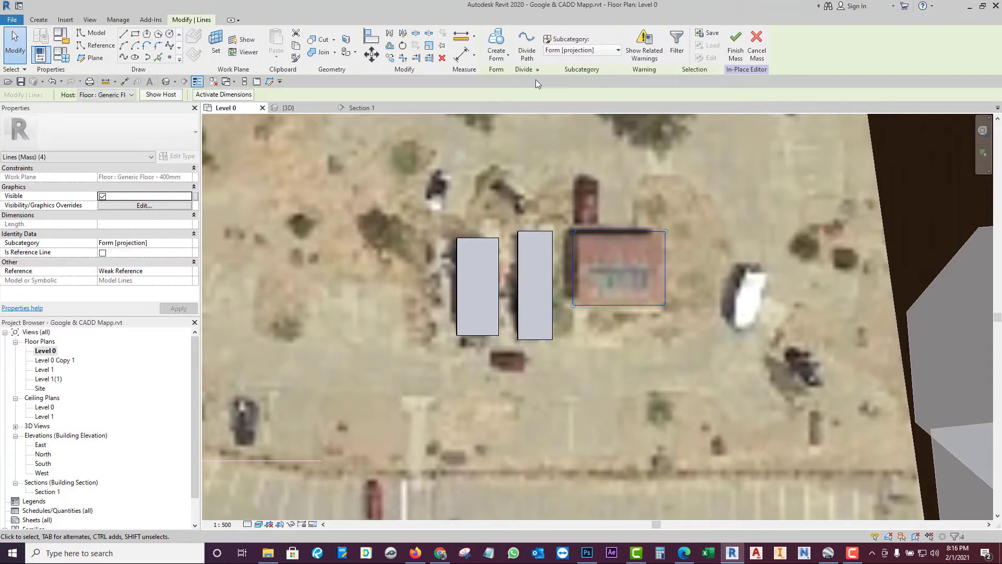
click(496, 50)
key(Escape)
Step: Finish the in-place mass and check the new building masses against the site plan
scroll(605, 286, down, 8)
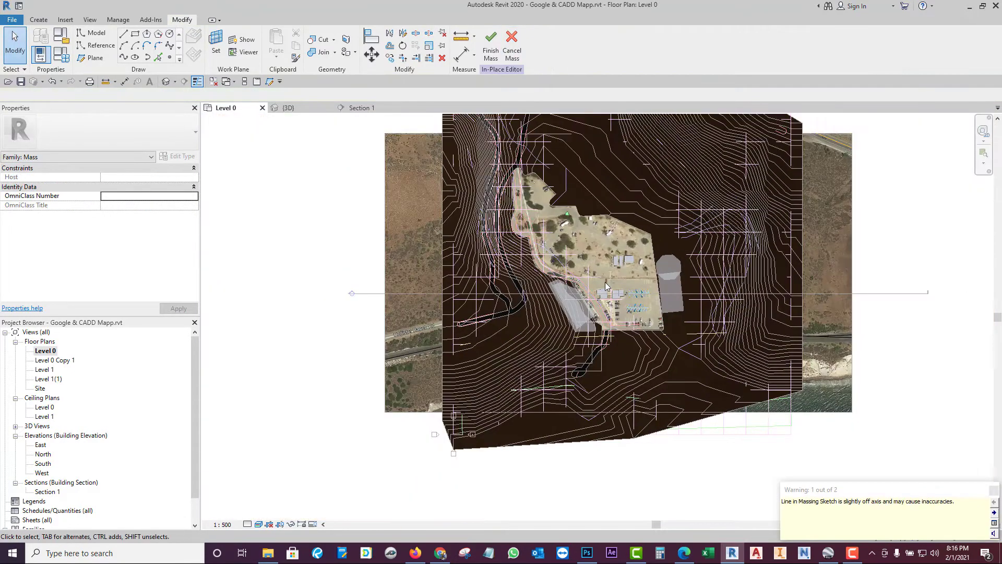
scroll(485, 300, up, 2)
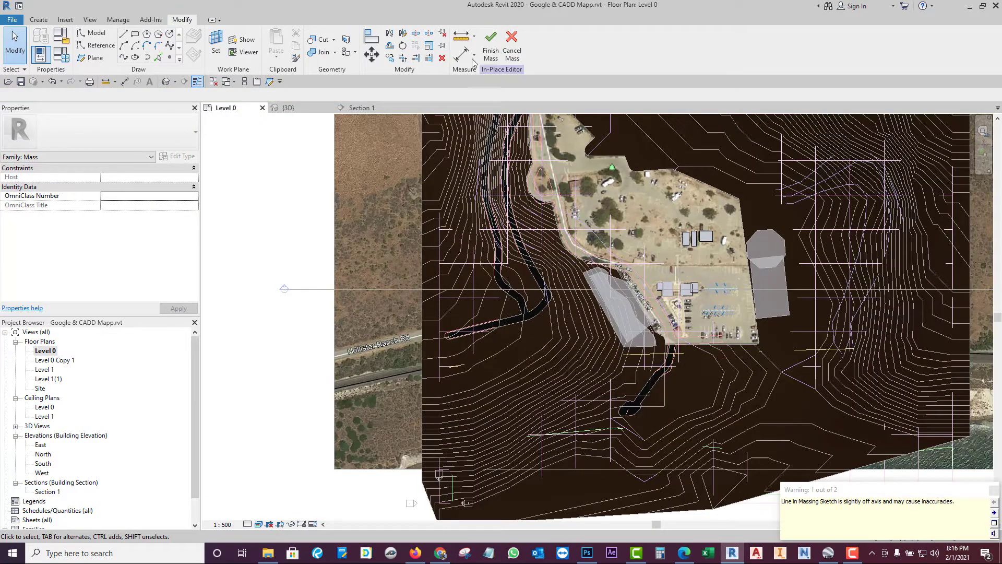
click(490, 50)
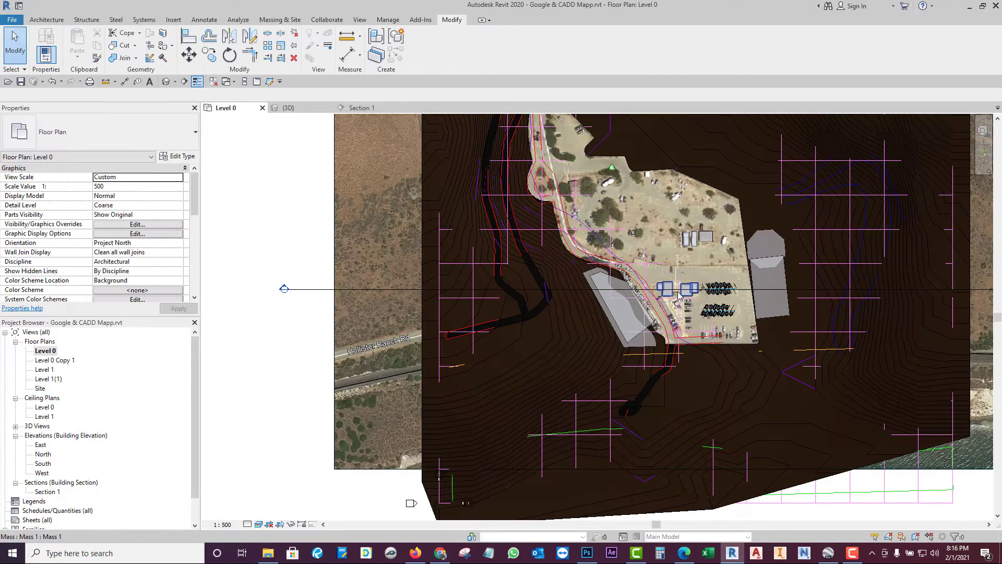
scroll(679, 295, up, 5)
scroll(766, 280, down, 6)
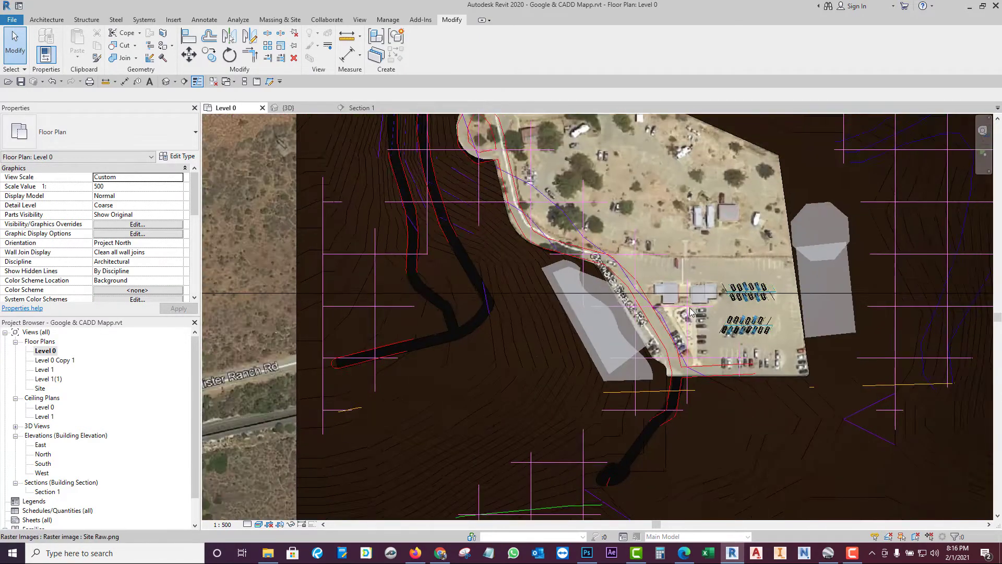
Step: Raise the top face of the western parking-lot building's main block to a height of about 17' 0" and finish the mass
double_click(343, 301)
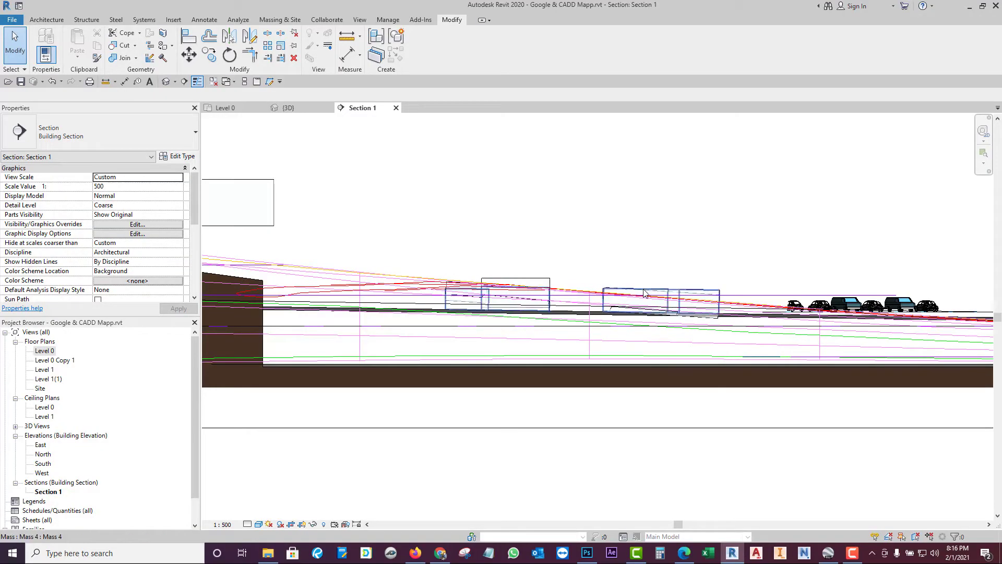
click(645, 293)
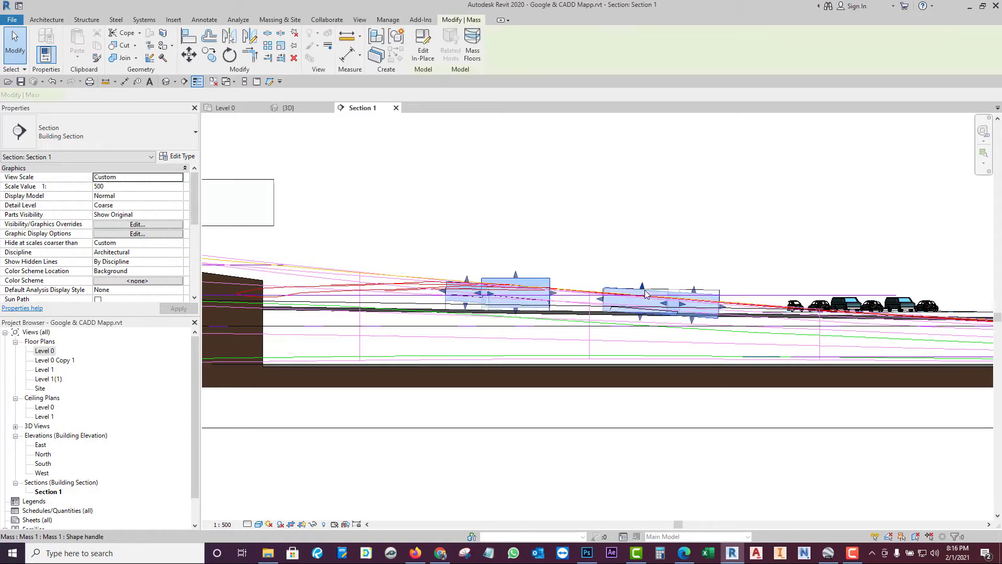
scroll(576, 311, up, 4)
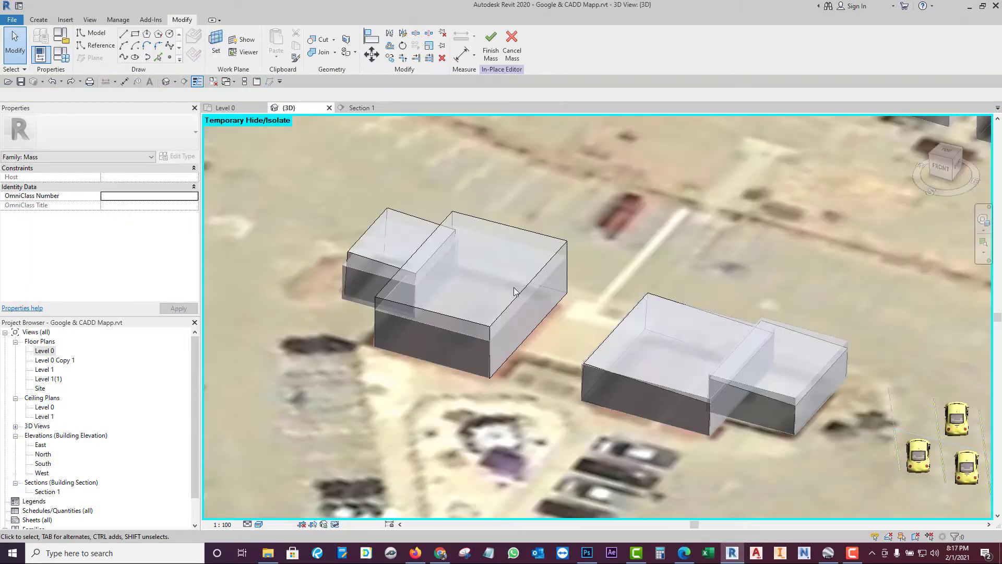
click(471, 252)
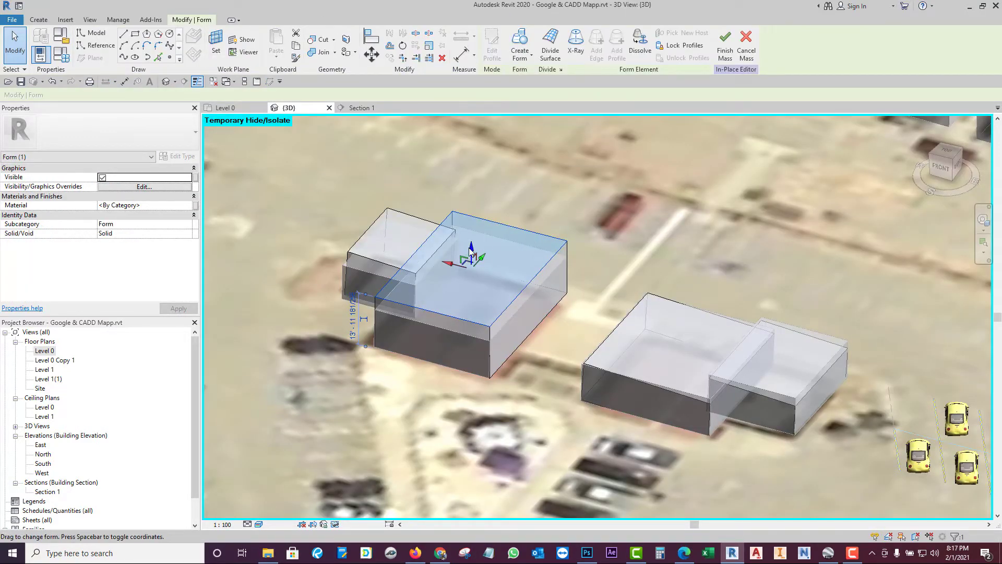
drag(471, 251, 470, 240)
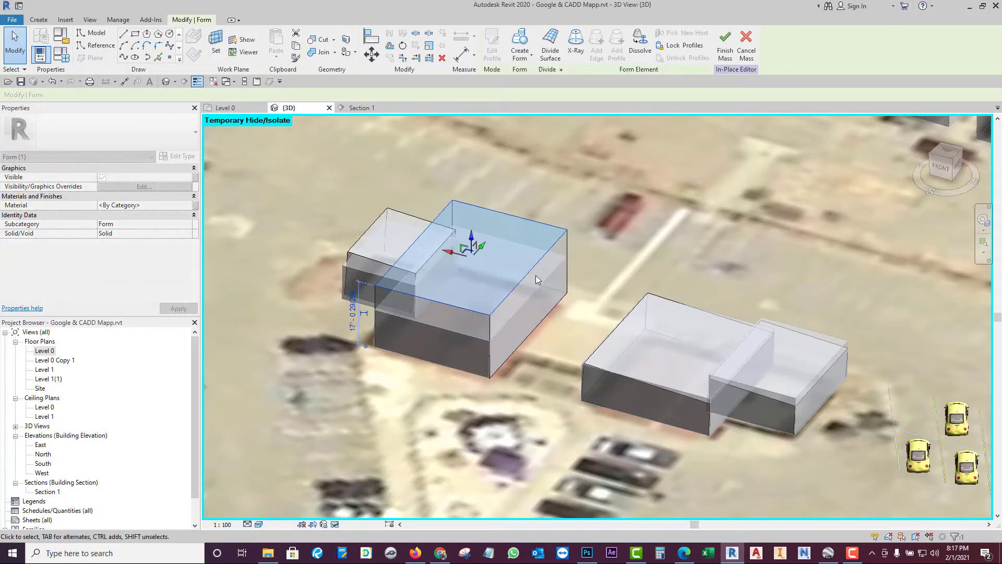
shift+middle_drag(711, 340, 648, 298)
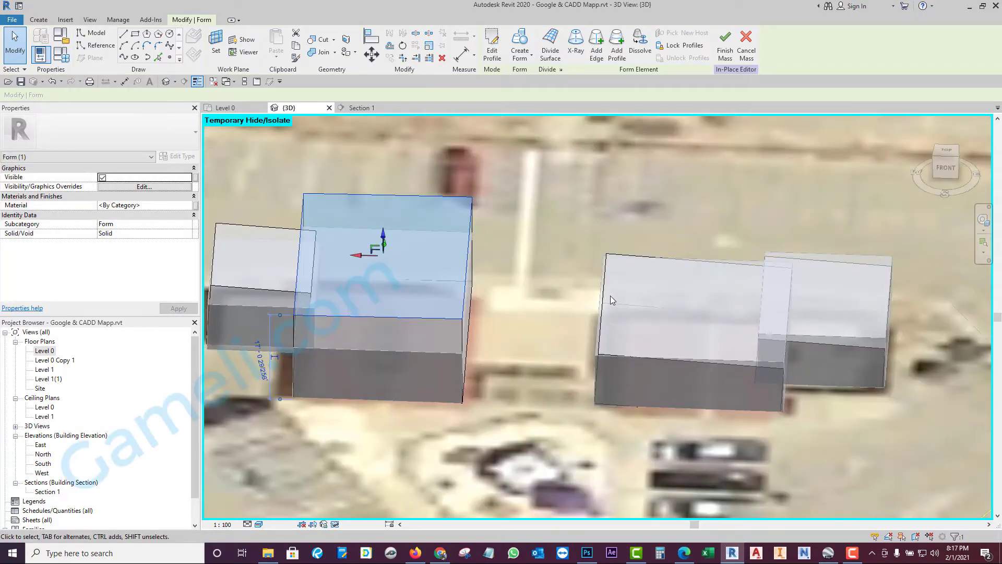
click(725, 47)
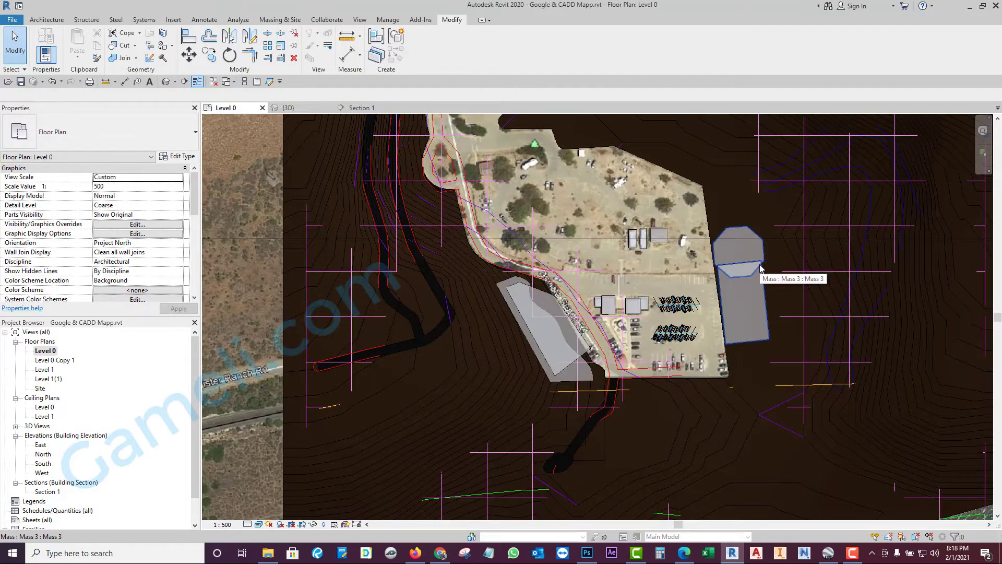
scroll(705, 269, up, 2)
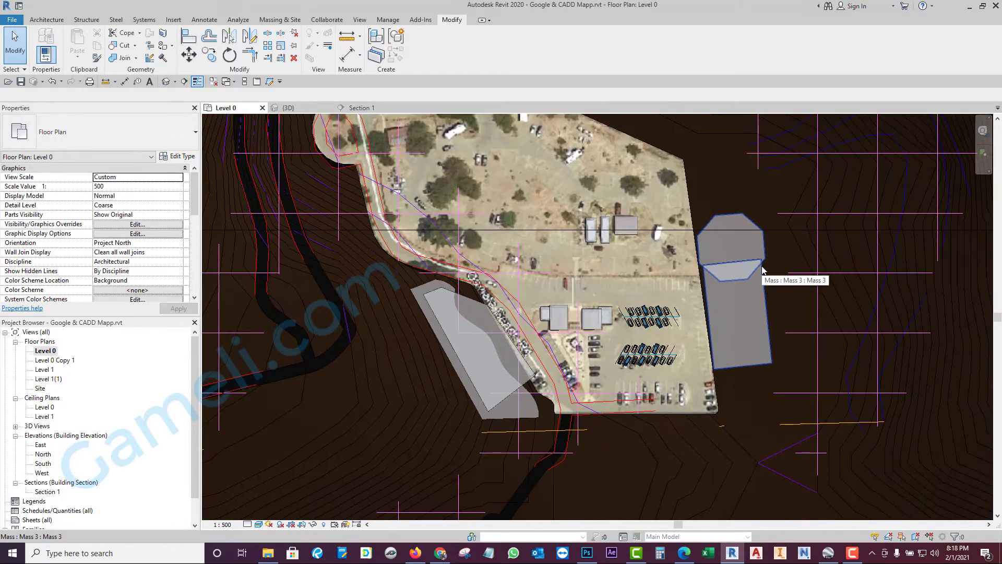
click(764, 271)
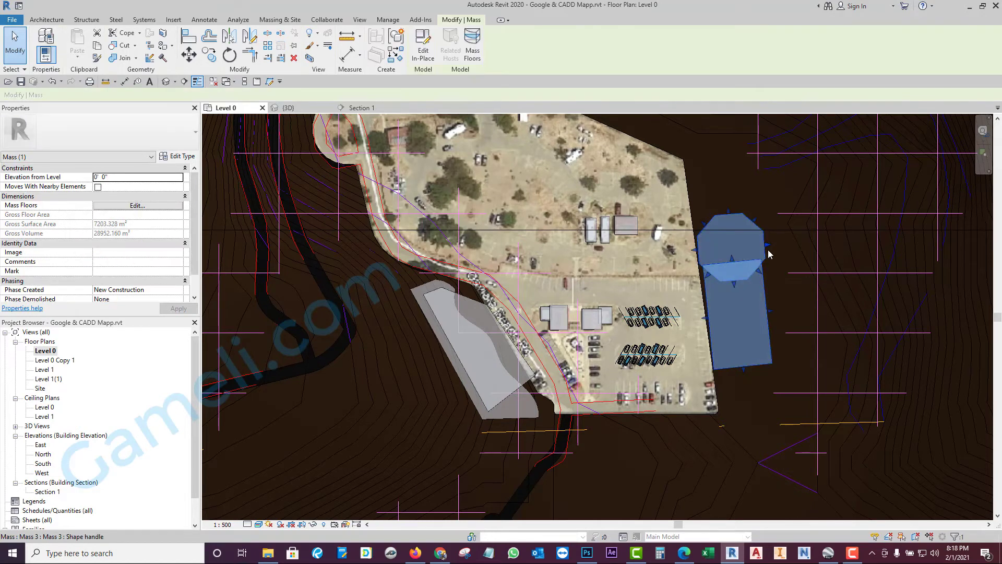
scroll(770, 252, up, 1)
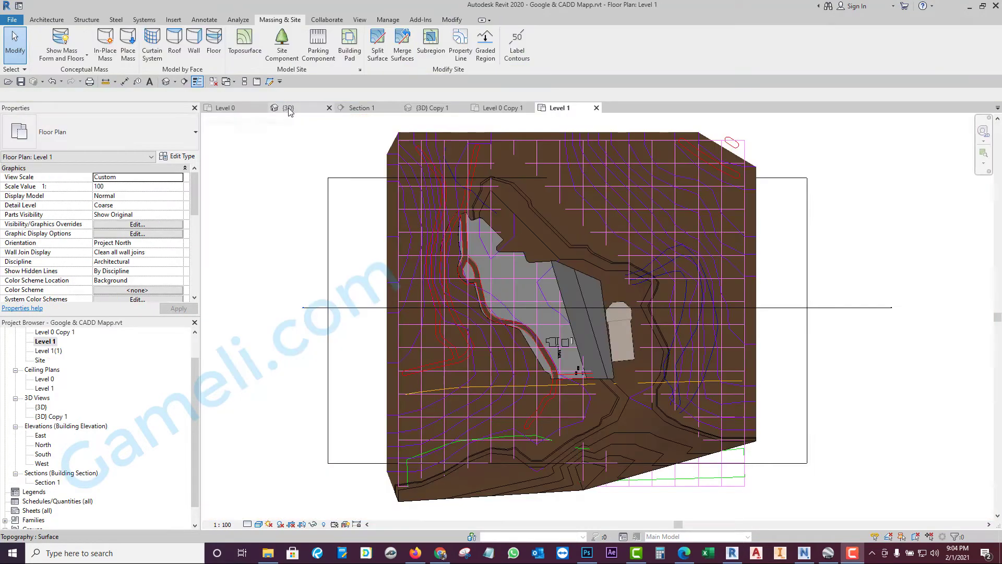
Step: Set the {3D} view's visual style to Shaded
click(289, 108)
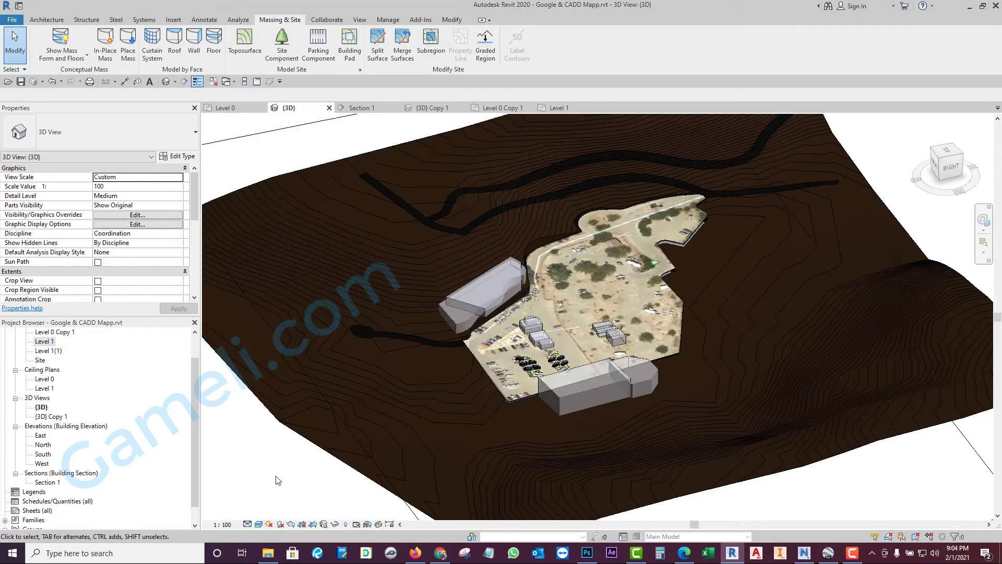
click(258, 524)
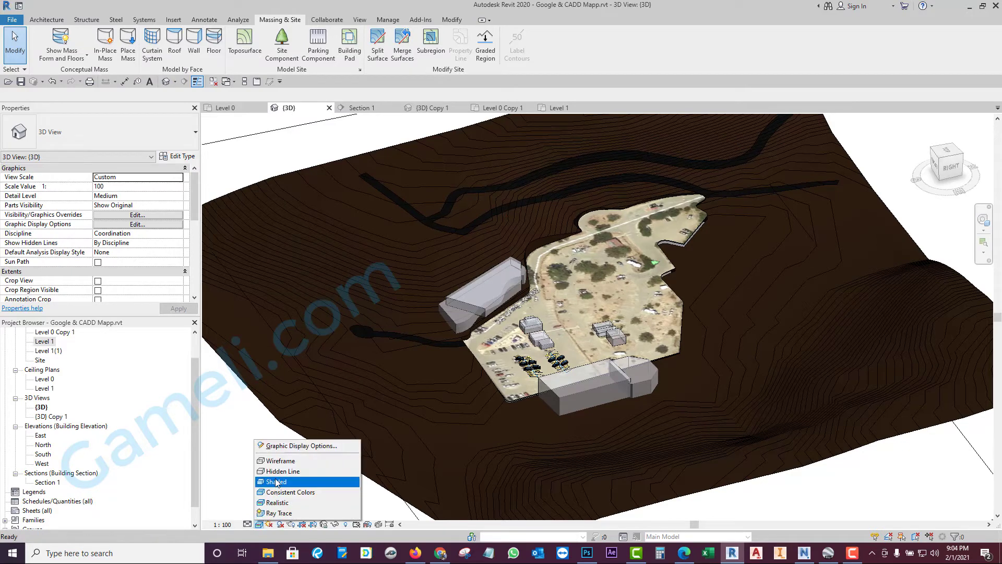
click(278, 484)
scroll(488, 291, up, 2)
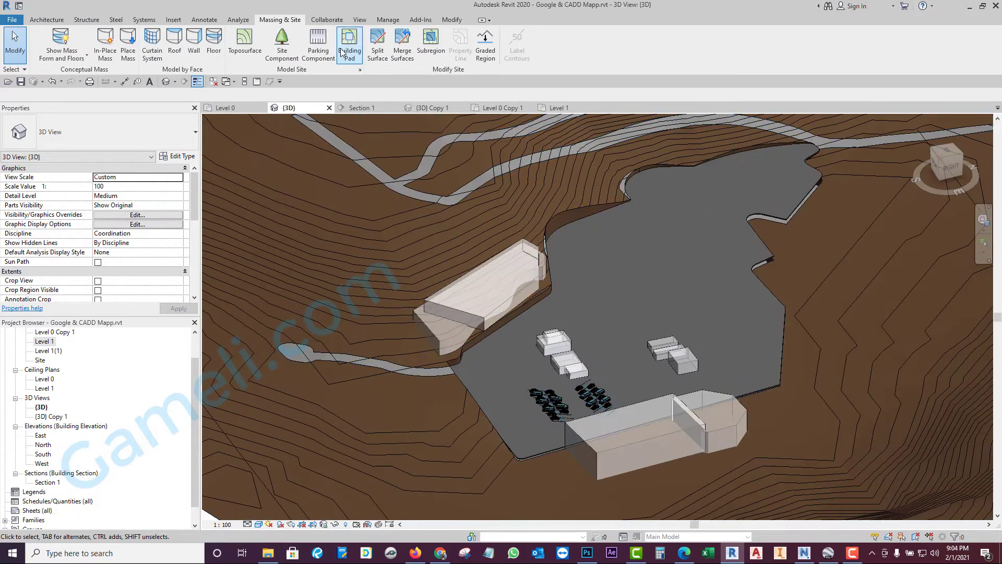
Step: Apply Roof by Face with the Generic Roof - 300mm type to the top of the long mass west of the access road
click(174, 41)
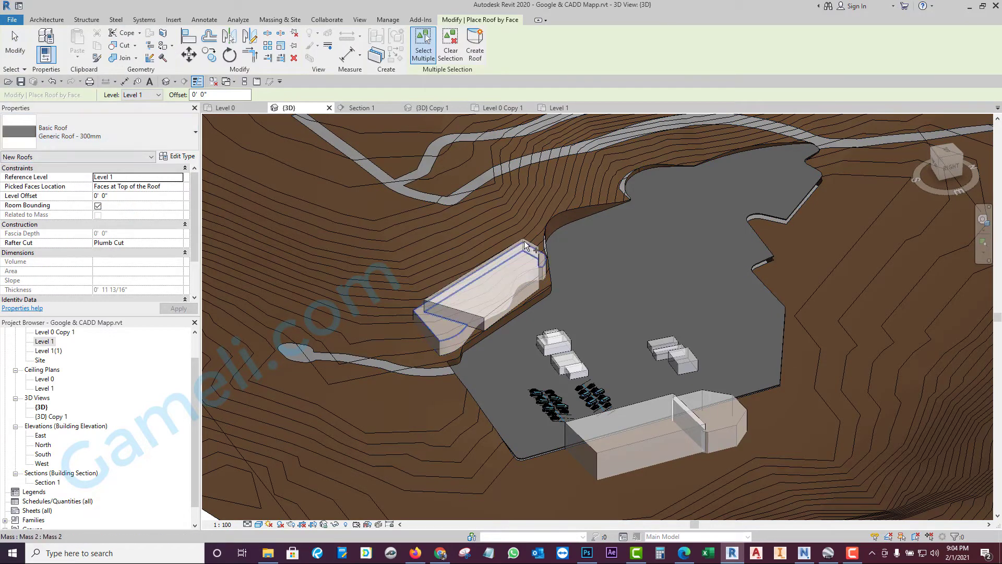
click(502, 268)
scroll(491, 281, up, 2)
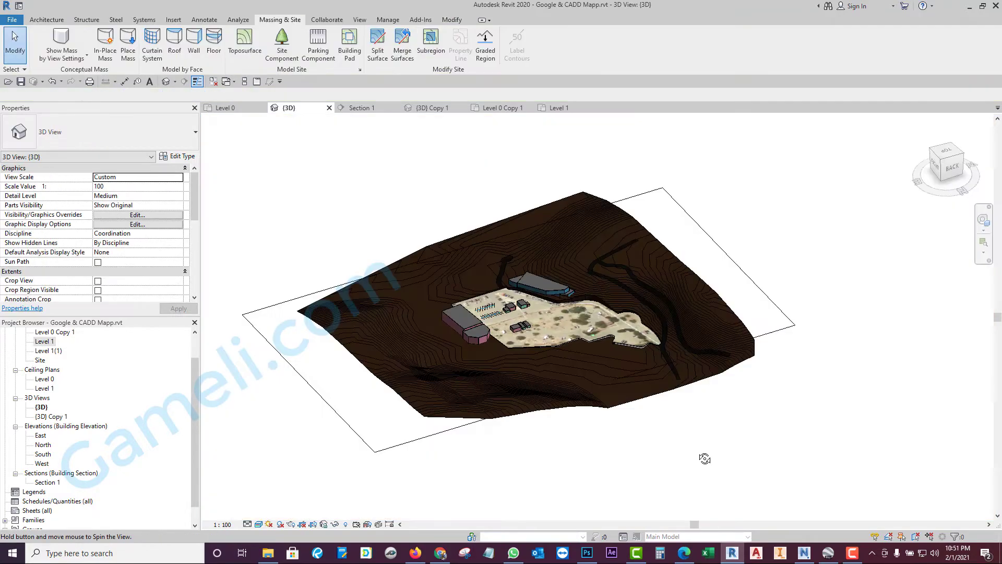
Step: Examine the walls and roofs applied to the building masses, the parking decal and the surrounding terrain from several angles
drag(705, 458, 692, 465)
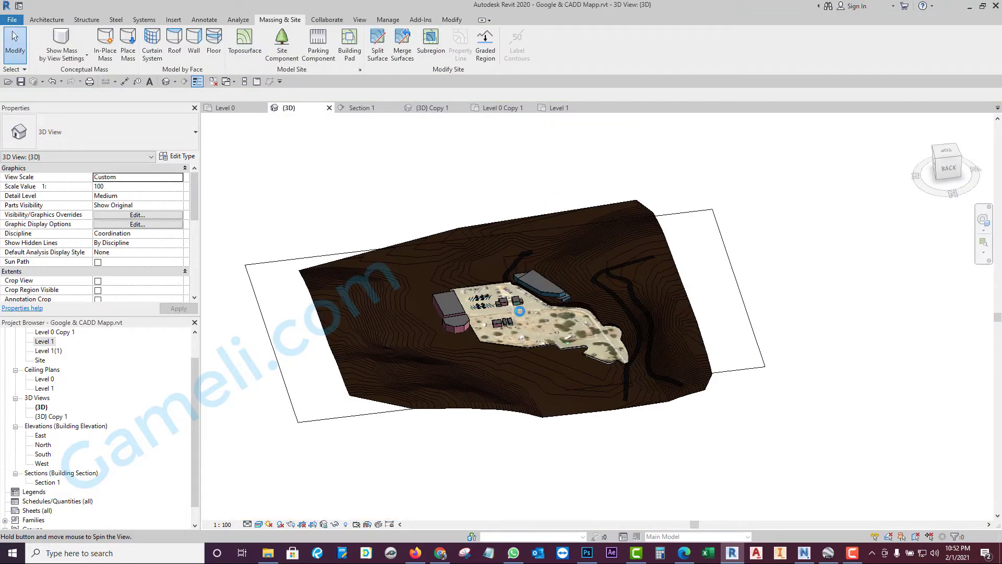
scroll(519, 311, up, 3)
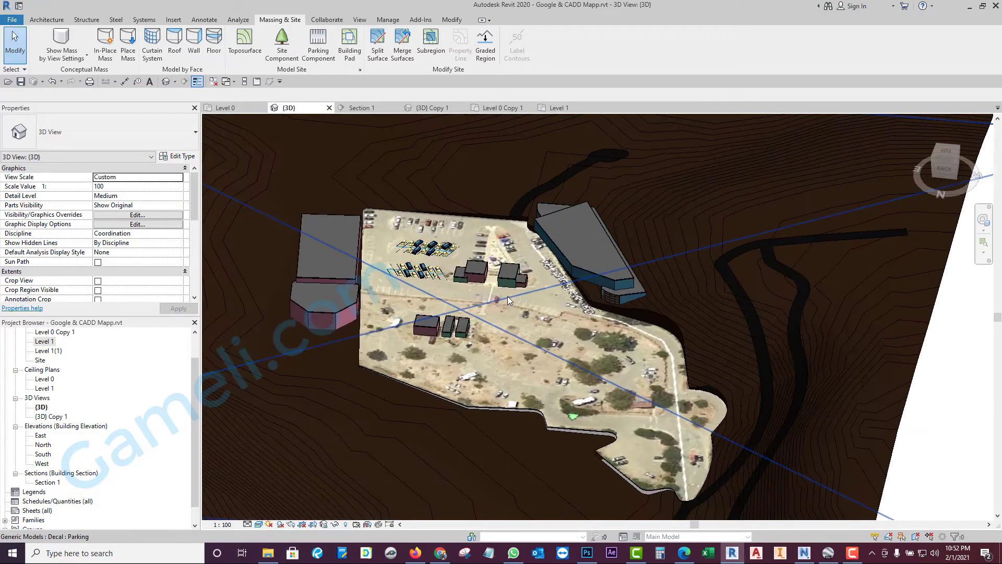
drag(508, 300, 531, 261)
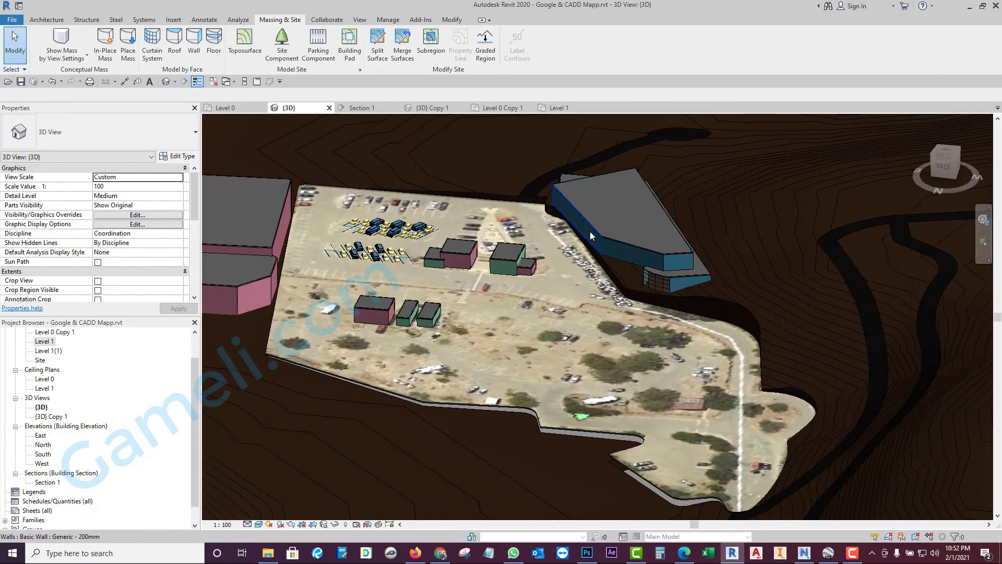
scroll(590, 231, down, 6)
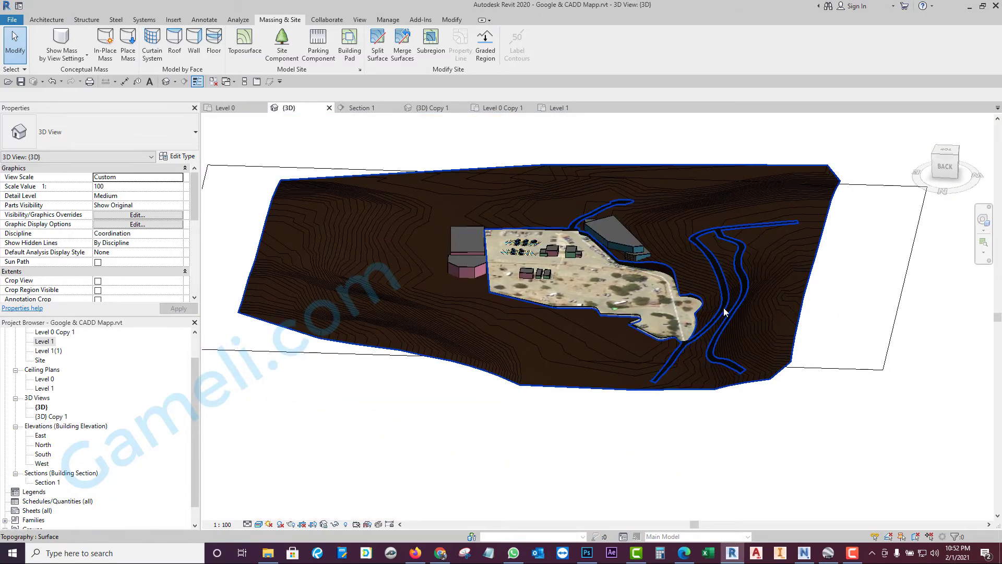
click(731, 369)
key(Escape)
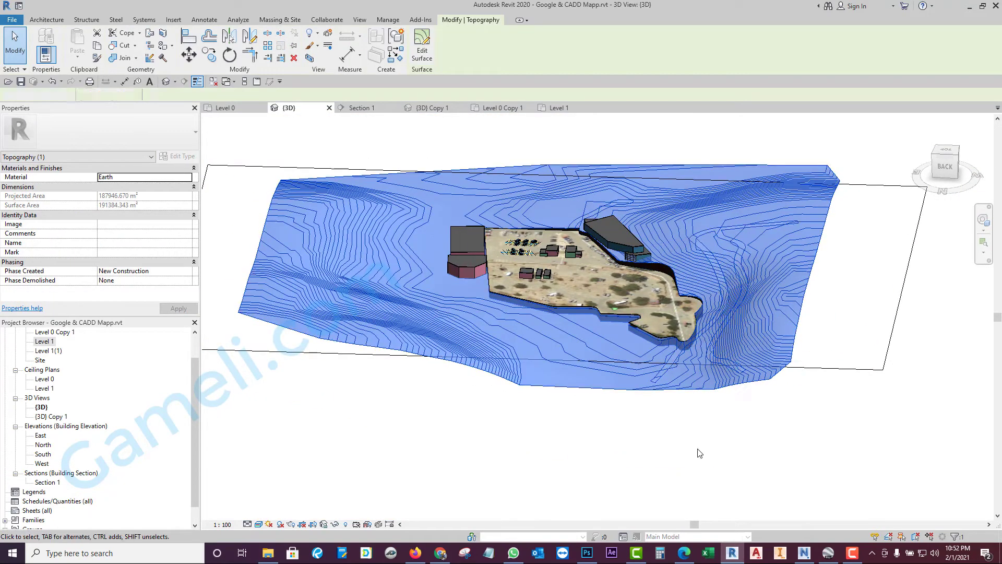
scroll(725, 253, up, 4)
scroll(730, 246, down, 3)
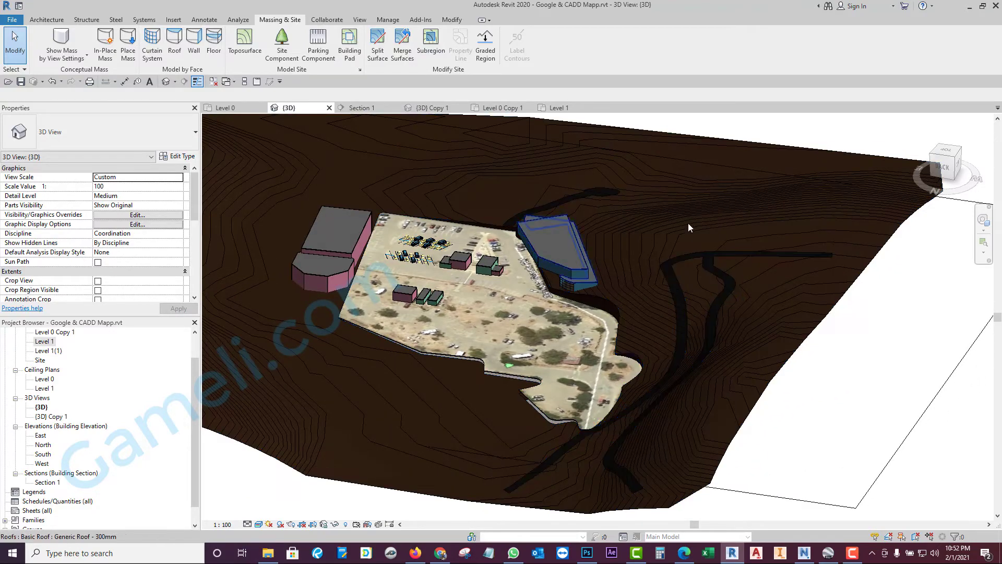
scroll(699, 236, down, 1)
shift+middle_drag(585, 154, 725, 428)
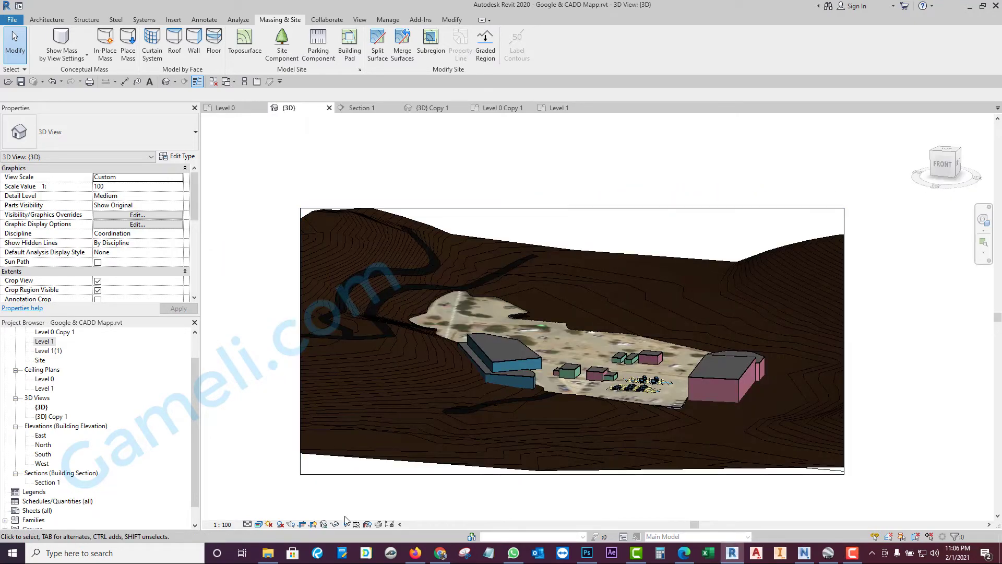
Step: Frame the site from an elevated front angle and trim both side edges of the perspective view's crop region inward
shift+middle_drag(584, 381, 569, 427)
click(300, 341)
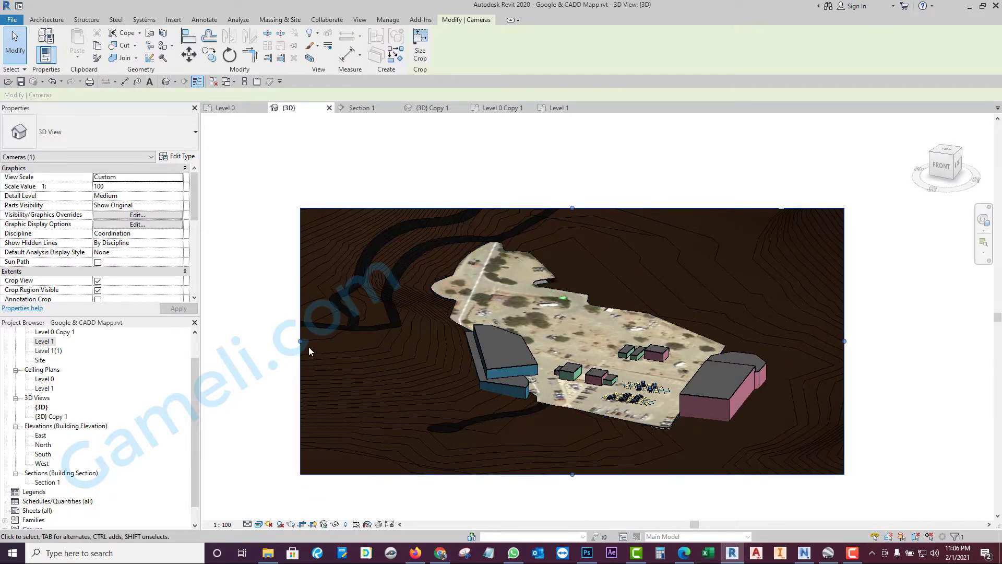
drag(301, 341, 312, 341)
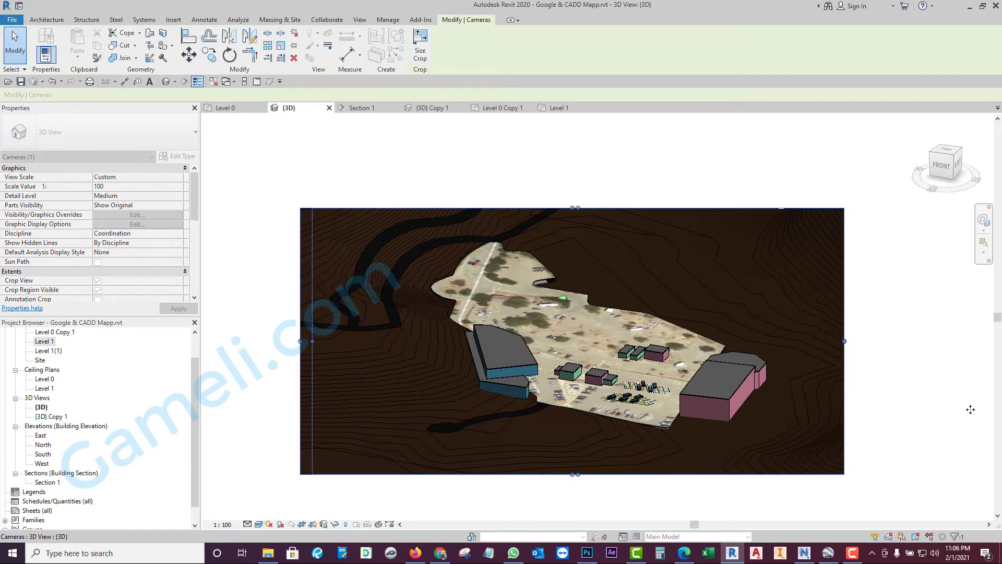
drag(844, 341, 817, 342)
scroll(875, 359, up, 1)
shift+middle_drag(849, 369, 851, 360)
click(844, 360)
Step: Duplicate the {3D} view and rename the copy "3D Site"
click(41, 408)
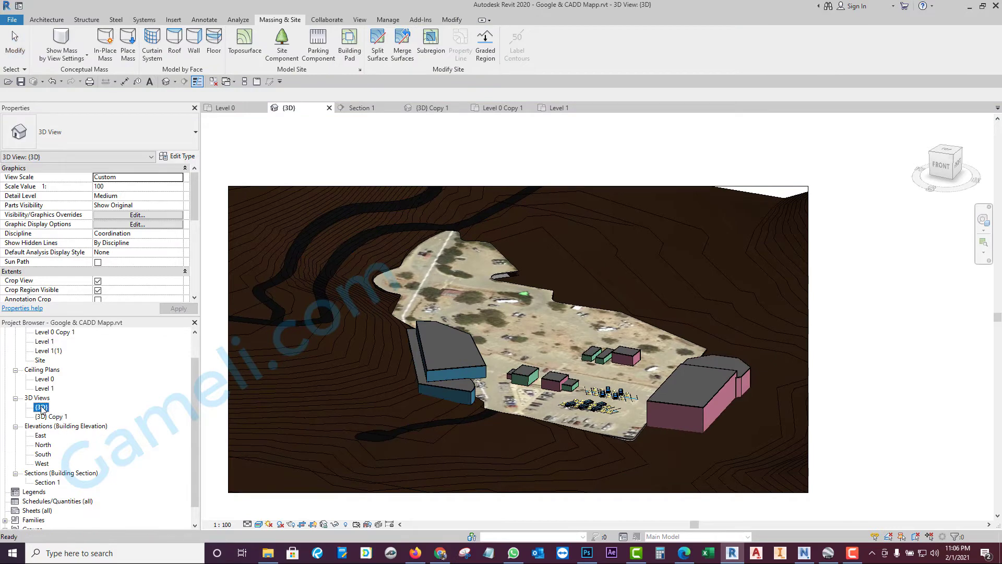
right_click(41, 408)
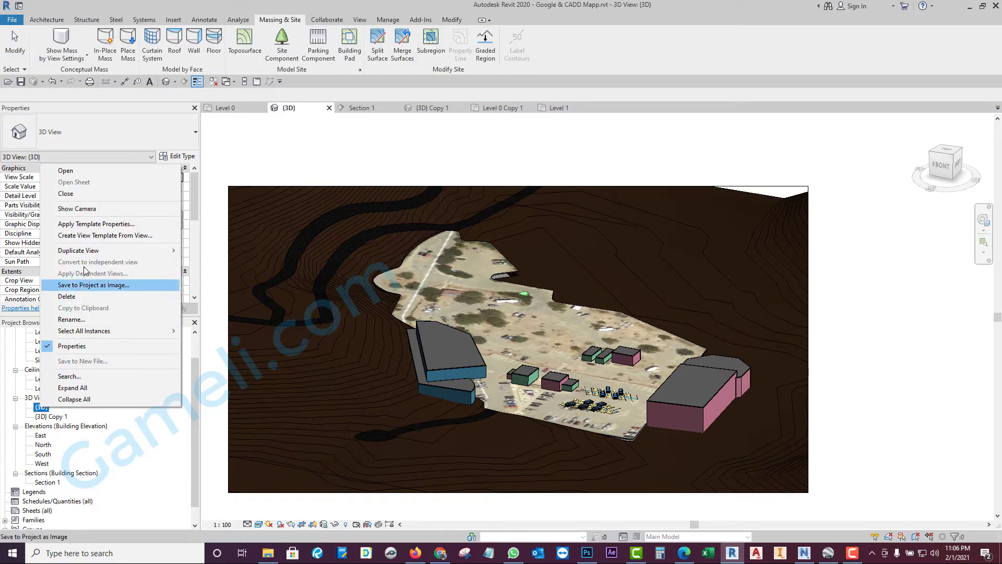
mouse_move(90, 255)
click(253, 250)
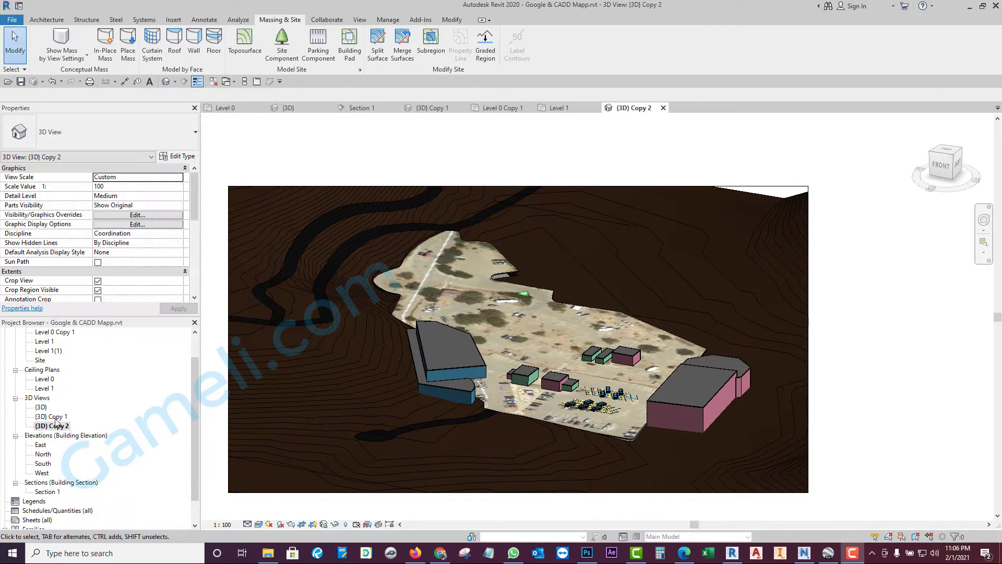
click(58, 427)
right_click(57, 428)
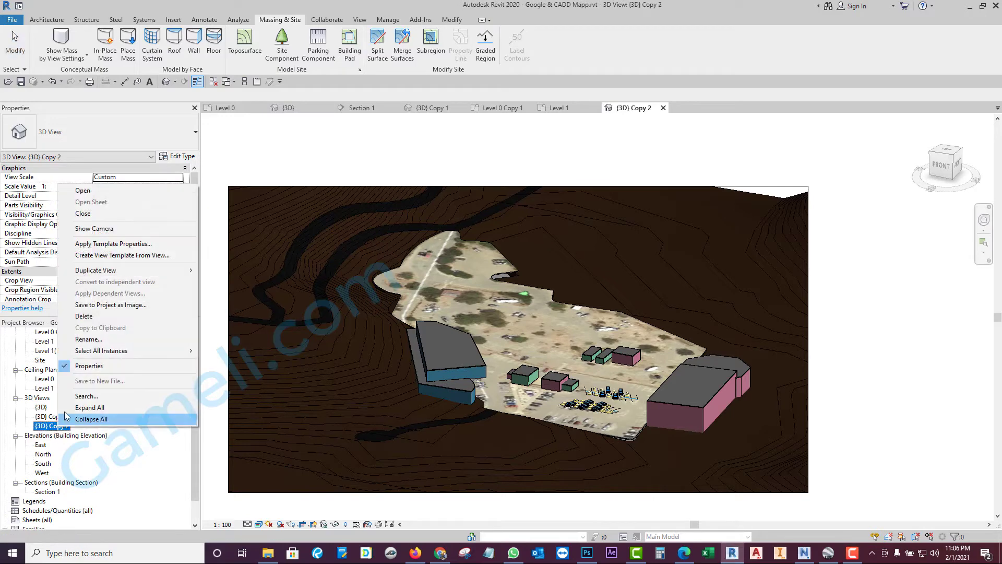
click(87, 339)
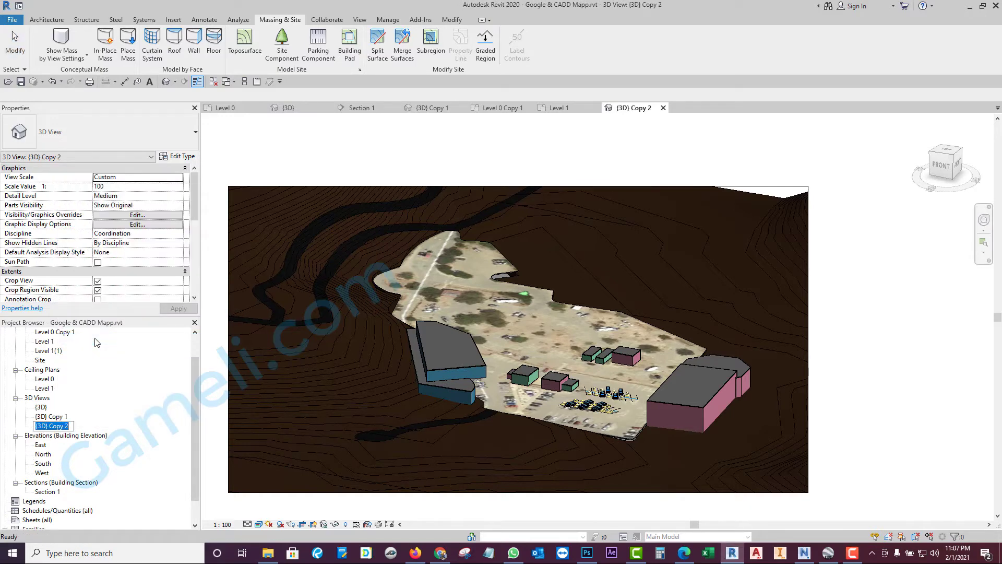
text(3D Site)
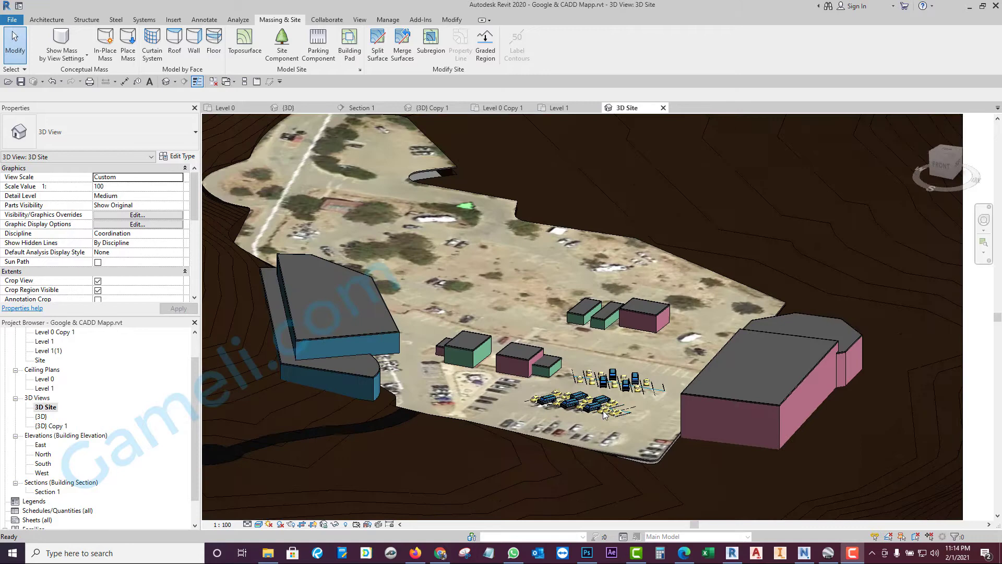
Step: Turn on shadows in the 3D Site view with the parking-lot buildings framed close up
scroll(583, 417, up, 5)
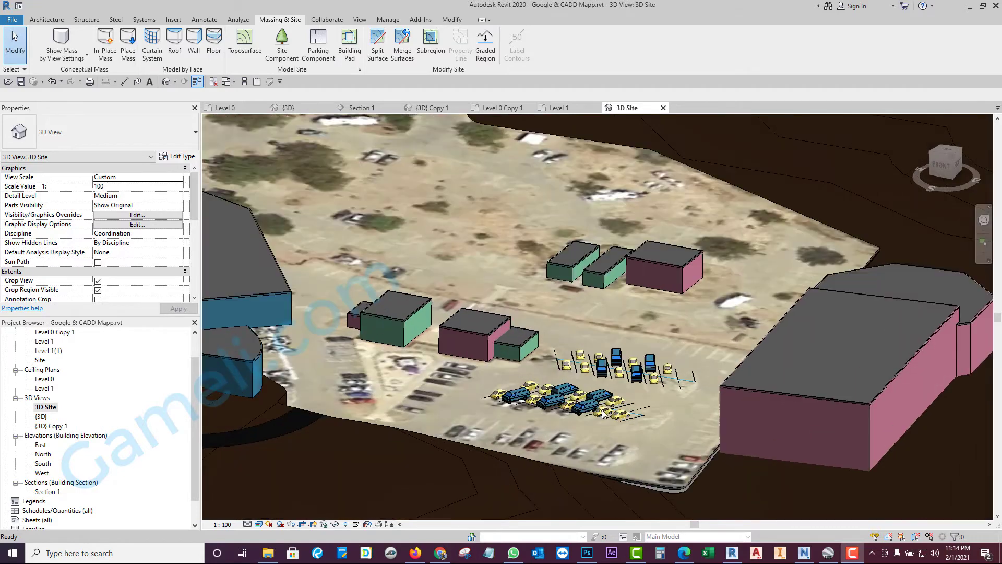
scroll(583, 416, down, 4)
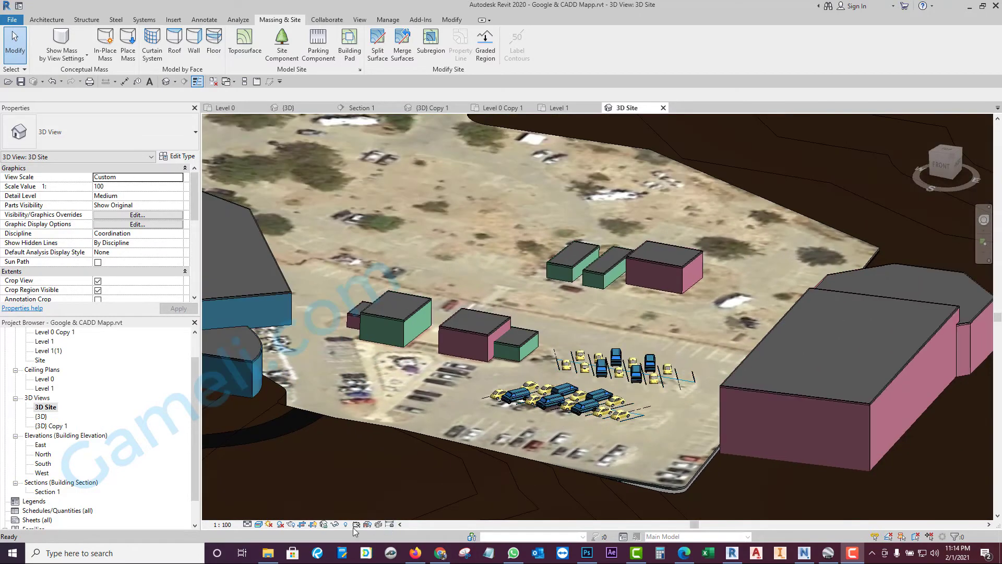
click(280, 524)
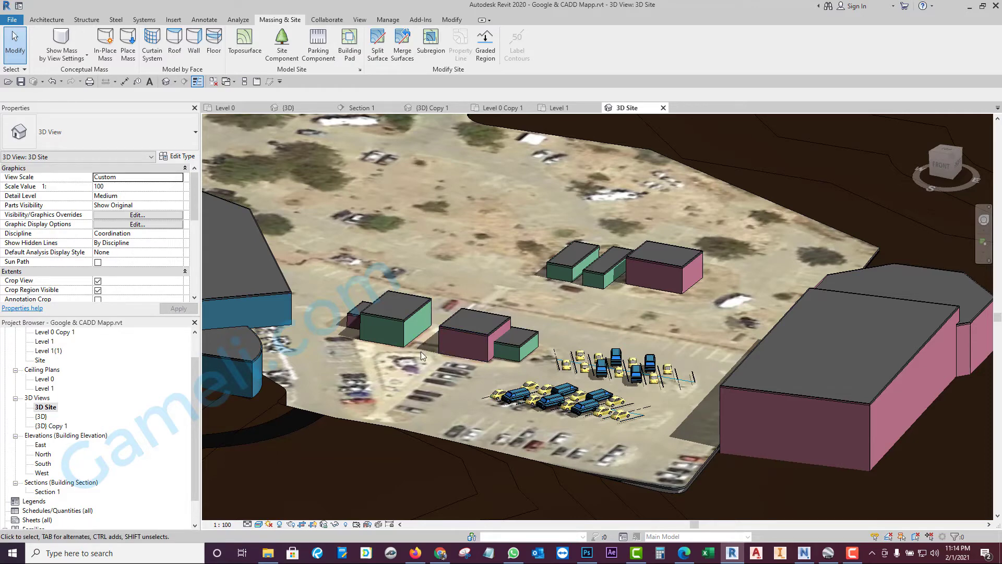
Step: Set the rendering's sun setting for the 3D Site view to the Sunlight from Top Left preset
click(290, 524)
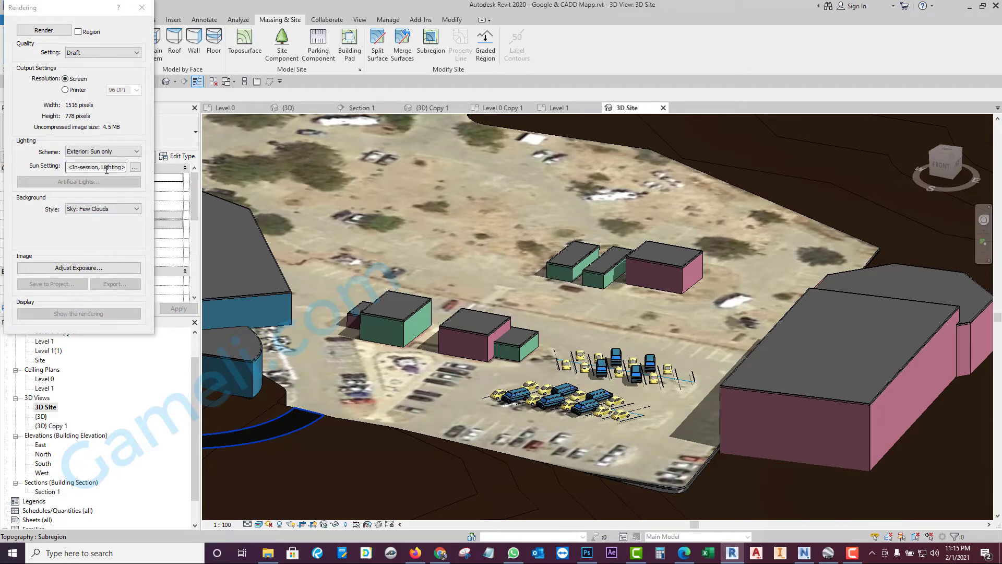
click(135, 167)
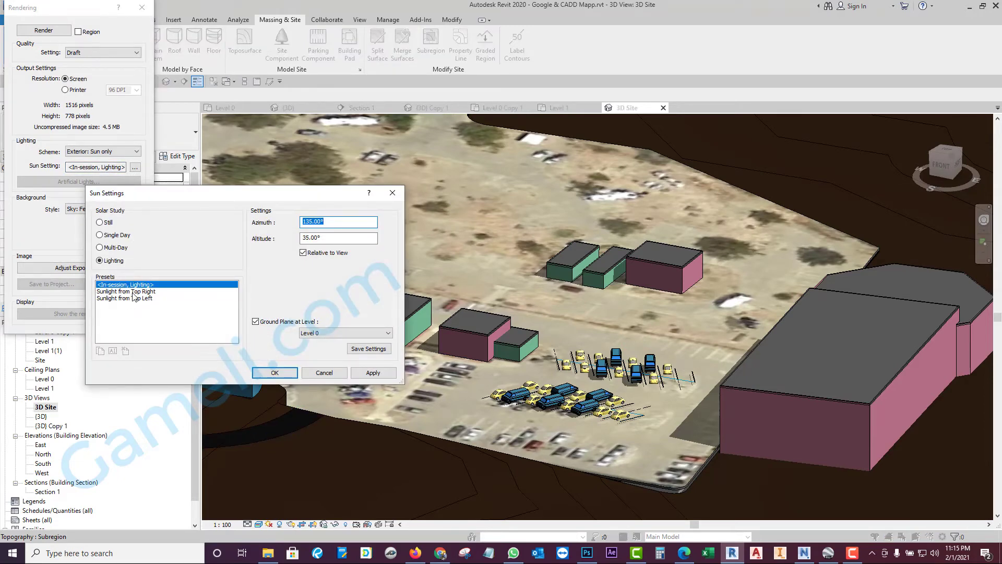
click(134, 297)
click(373, 372)
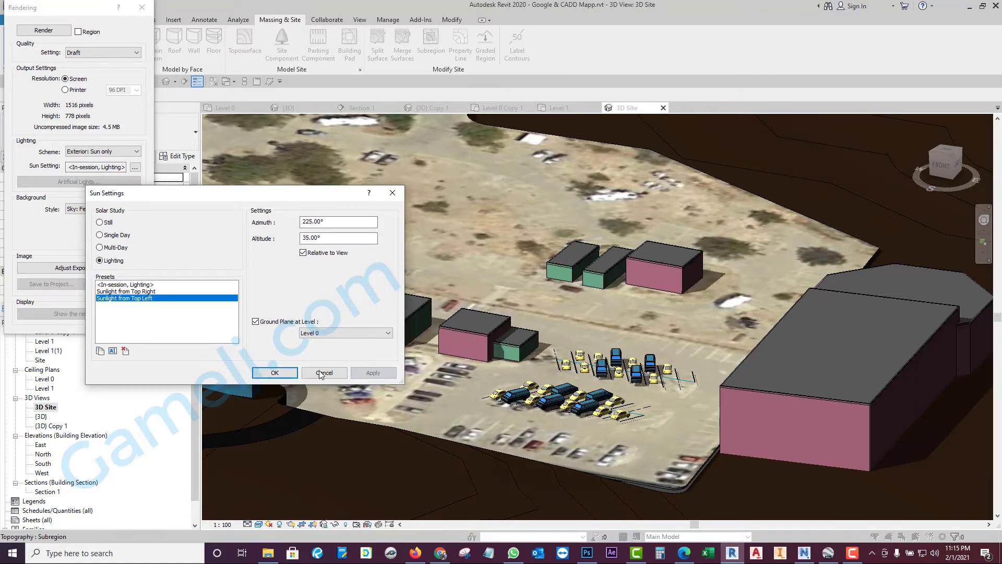
click(274, 373)
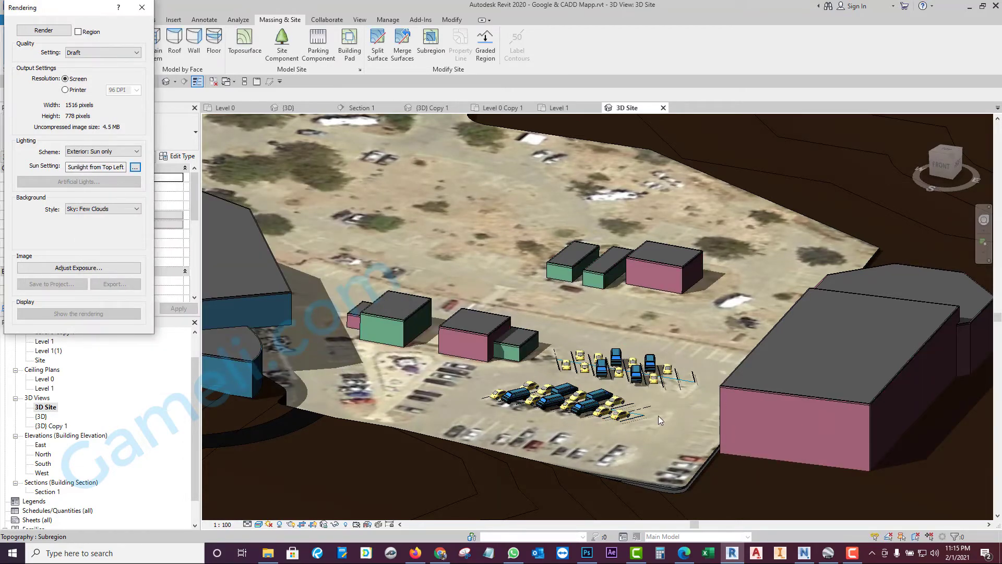
click(141, 7)
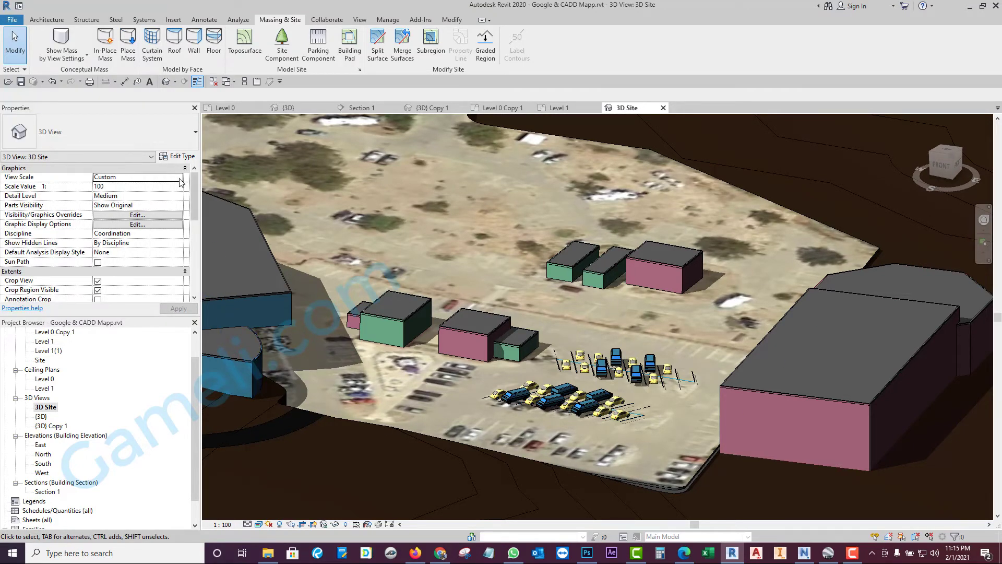
Step: Adjust the sun azimuth of the Sunlight from Top Left preset in the rendering settings, ending at 245°
click(291, 524)
click(134, 167)
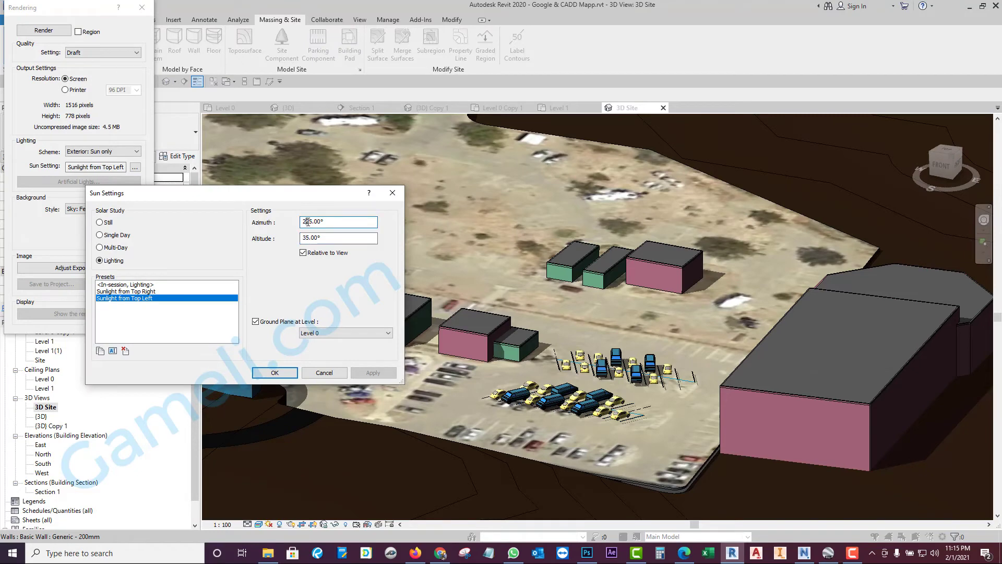
click(282, 372)
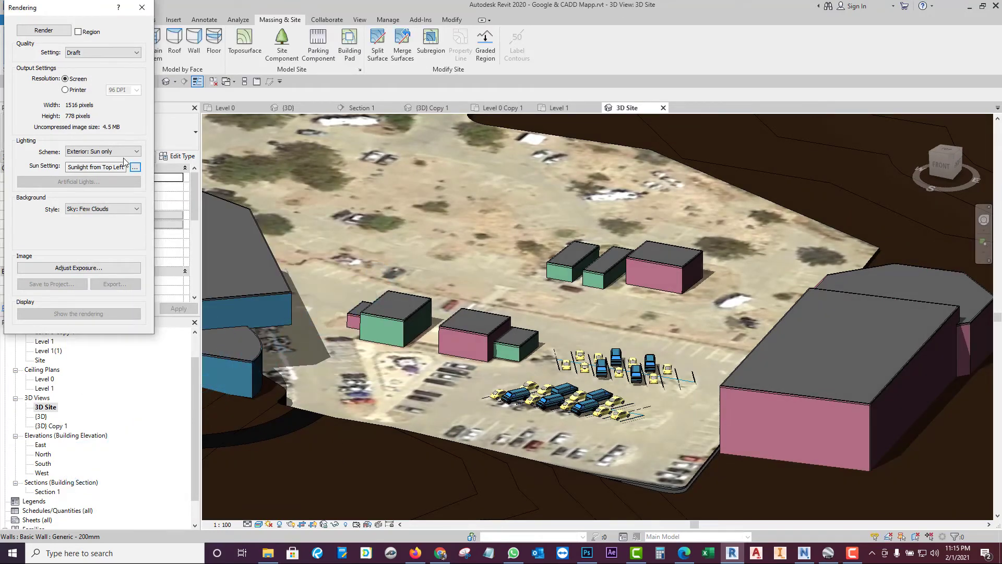
click(135, 167)
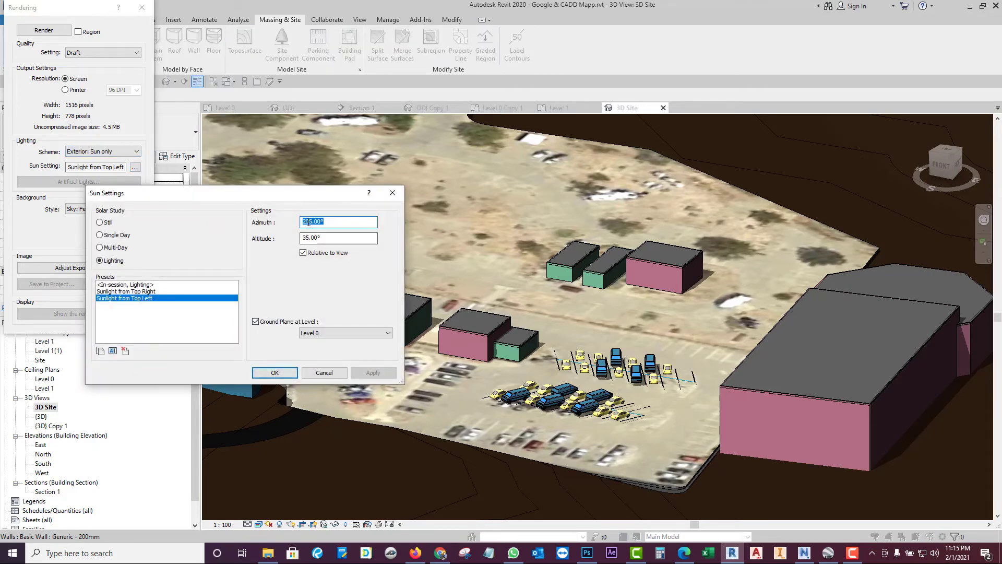
click(308, 220)
key(Return)
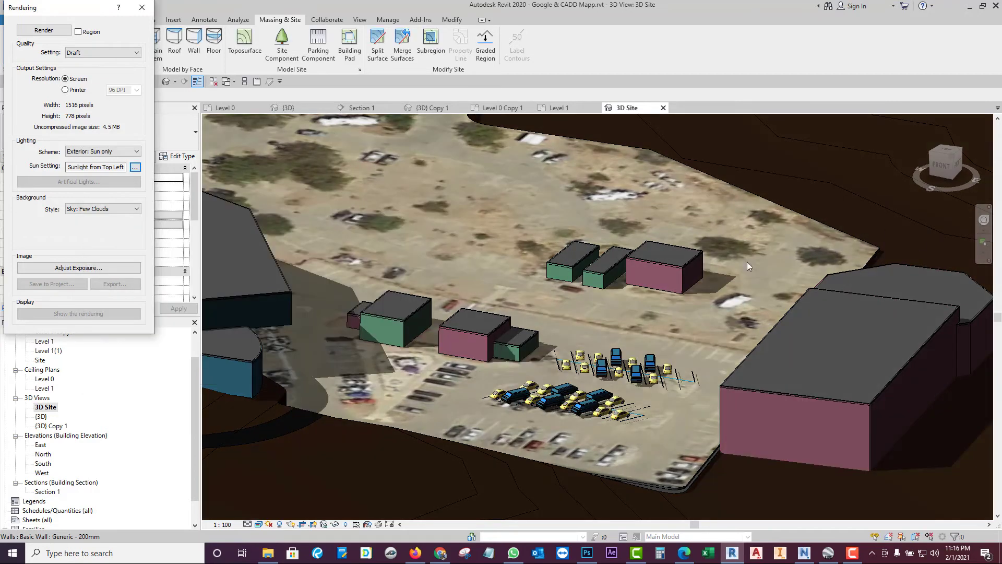
Step: Adjust the sun altitude of the Sunlight from Top Left preset, trying a low angle before raising it for shorter shadows
click(136, 167)
click(306, 237)
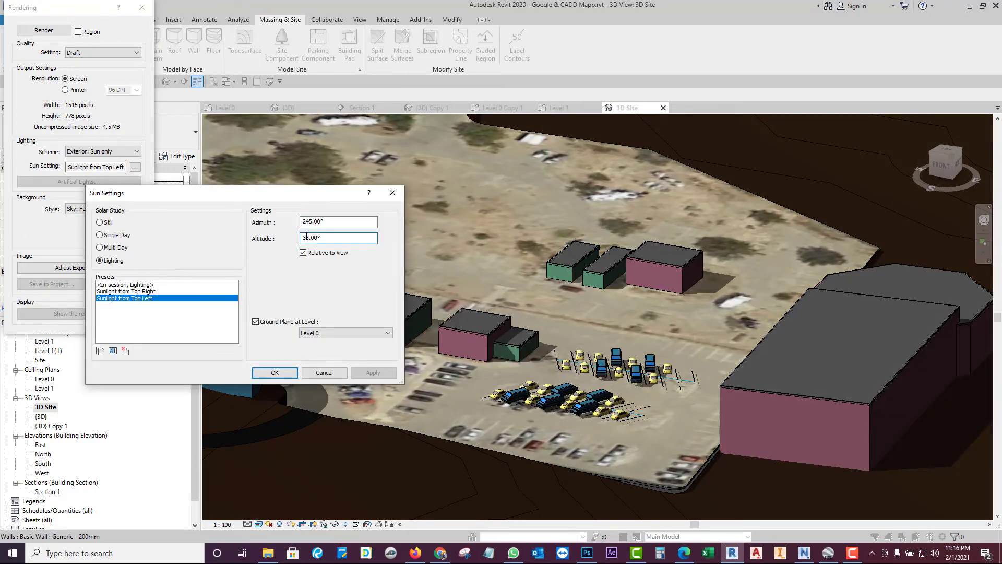
click(275, 372)
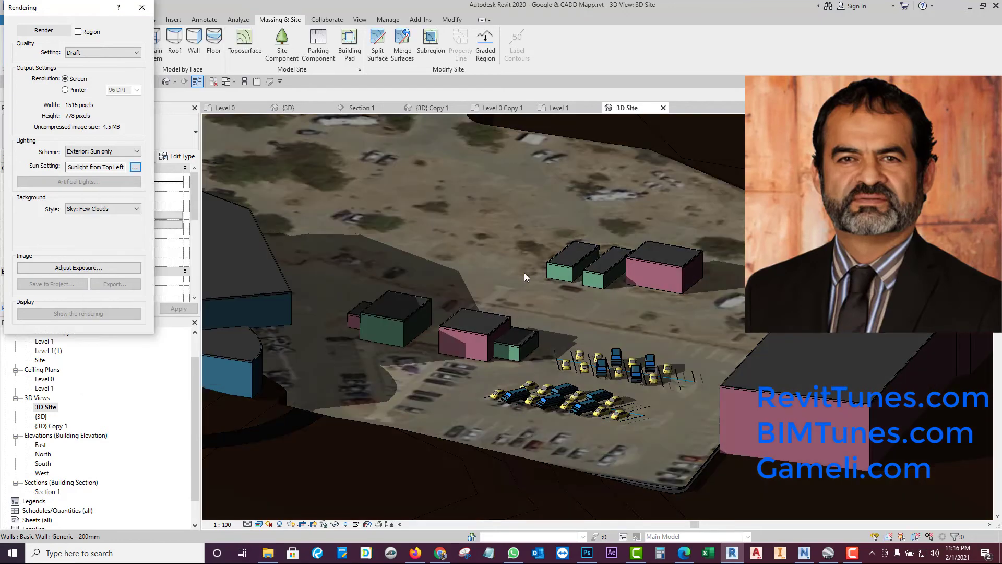
click(135, 168)
click(308, 238)
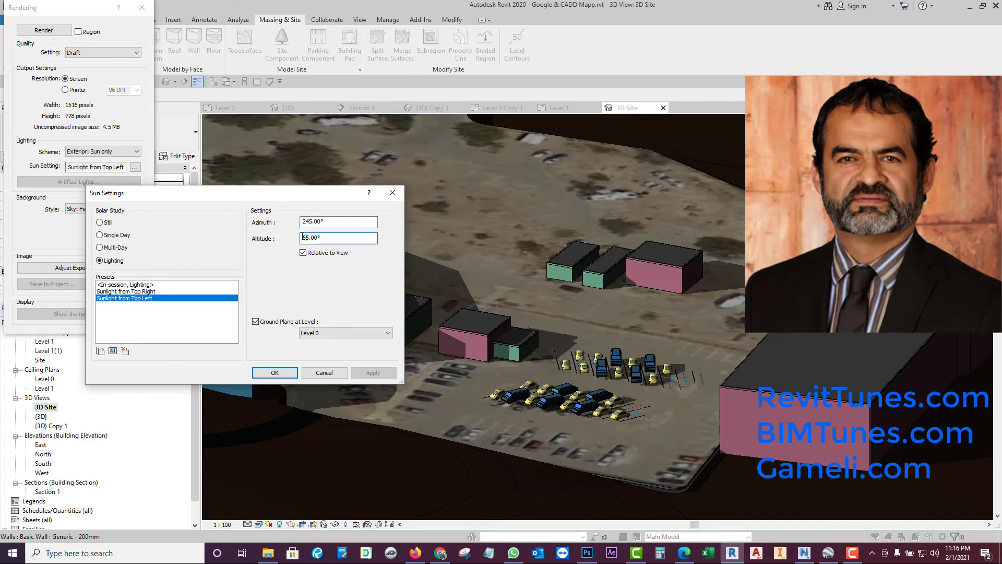
click(291, 369)
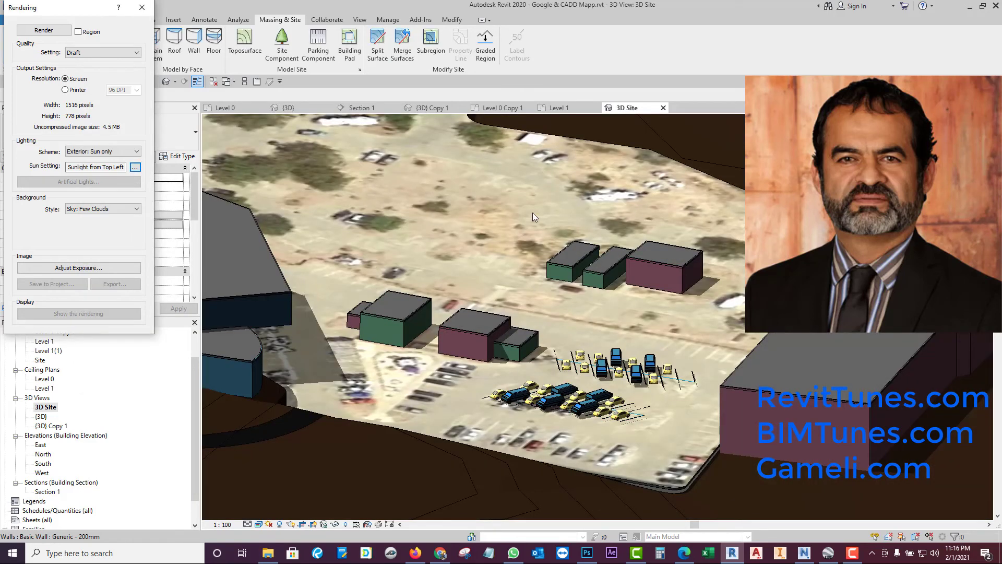